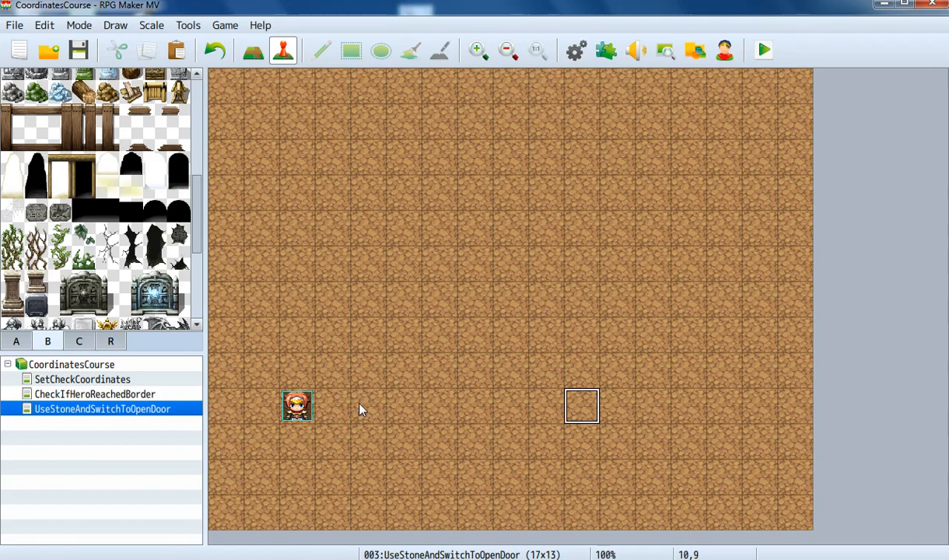
Create an event named Stone at tile 6,9, using the brown boulder image from !Other1.
click(437, 409)
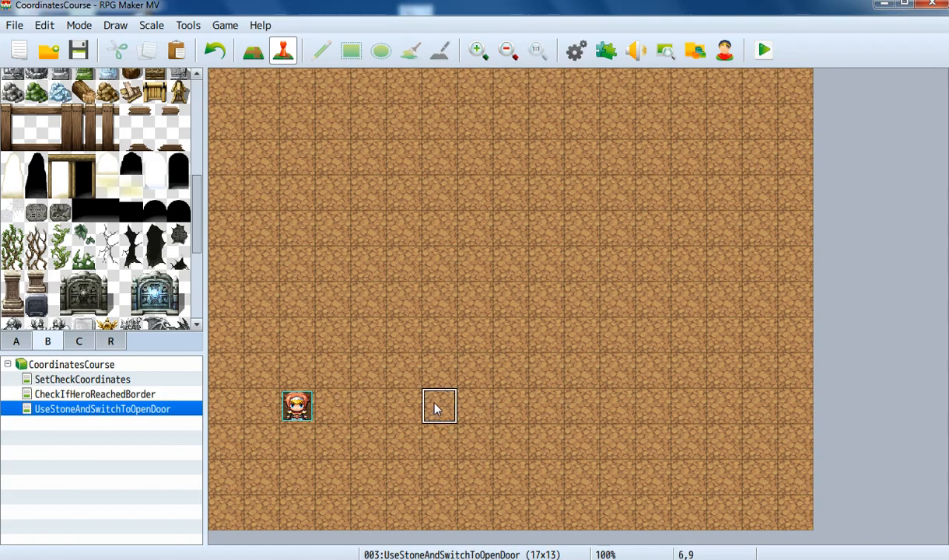
double_click(434, 410)
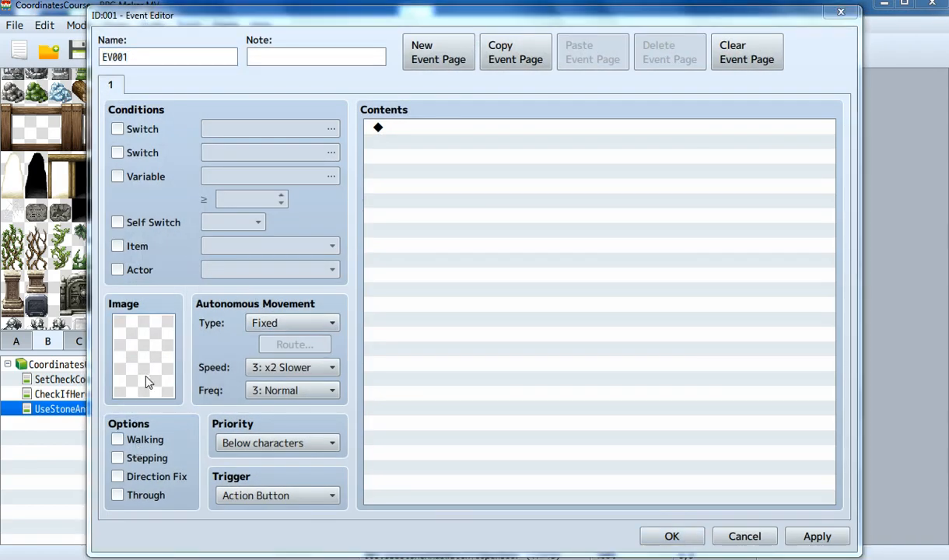
double_click(144, 360)
scroll(311, 339, down, 4)
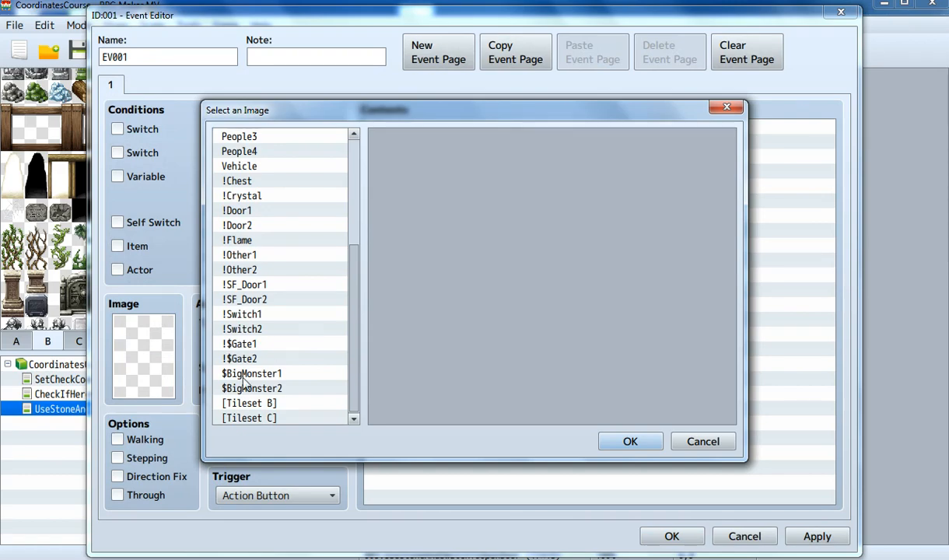
click(242, 255)
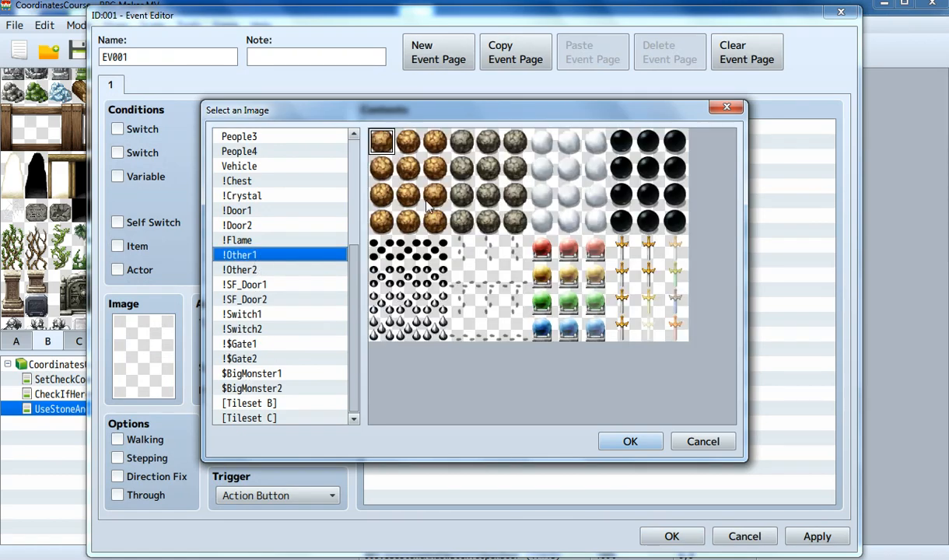
double_click(381, 178)
double_click(166, 55)
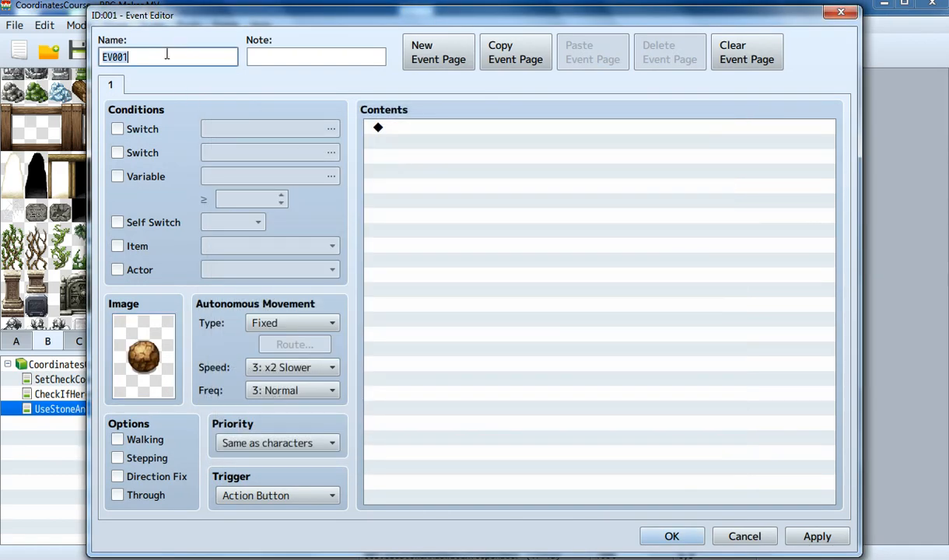
text(Stone)
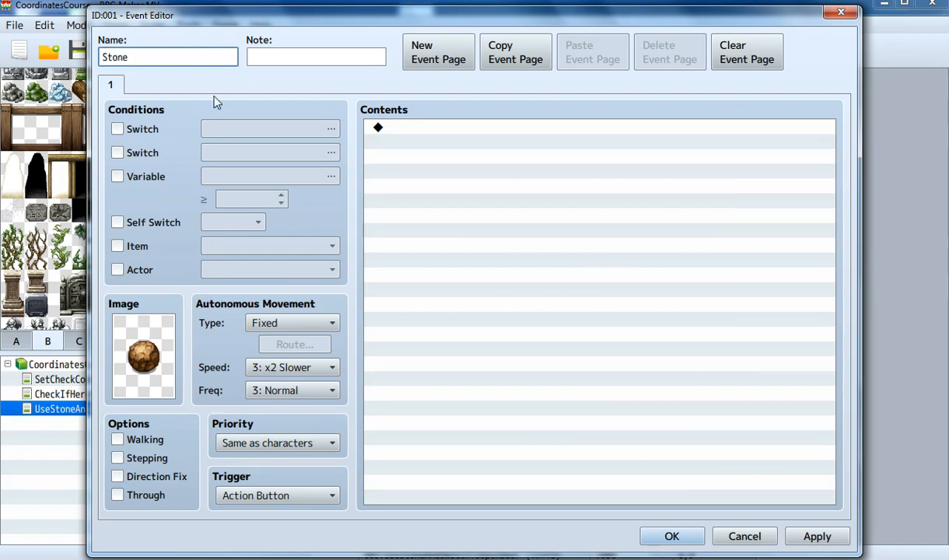
click(669, 535)
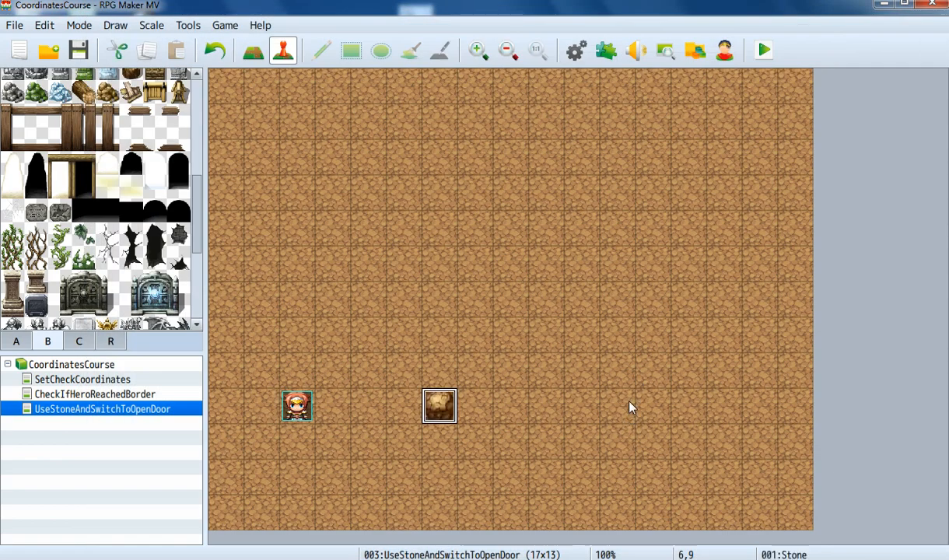
Create an event named Button at tile 11,9, with the raised red button image from !Switch1 and the Walking option disabled.
double_click(615, 403)
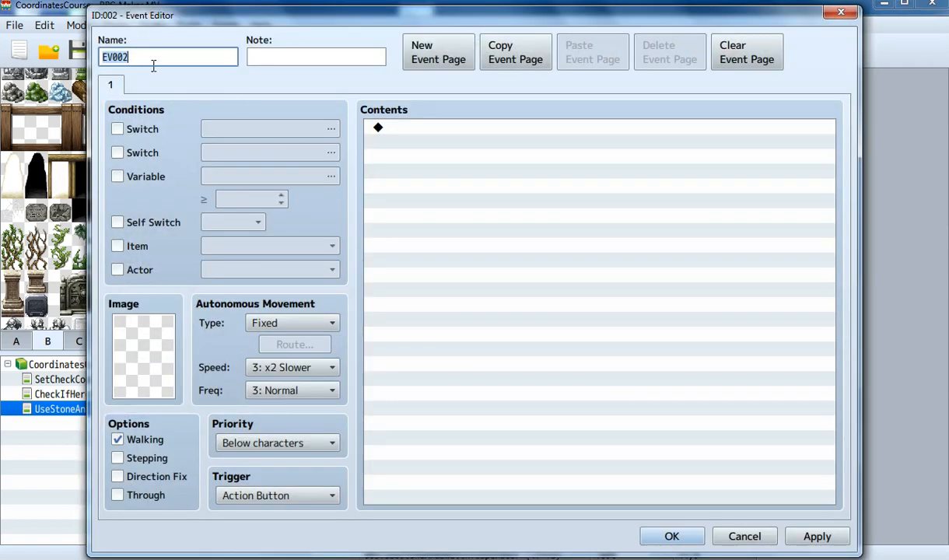
text(Button)
double_click(148, 347)
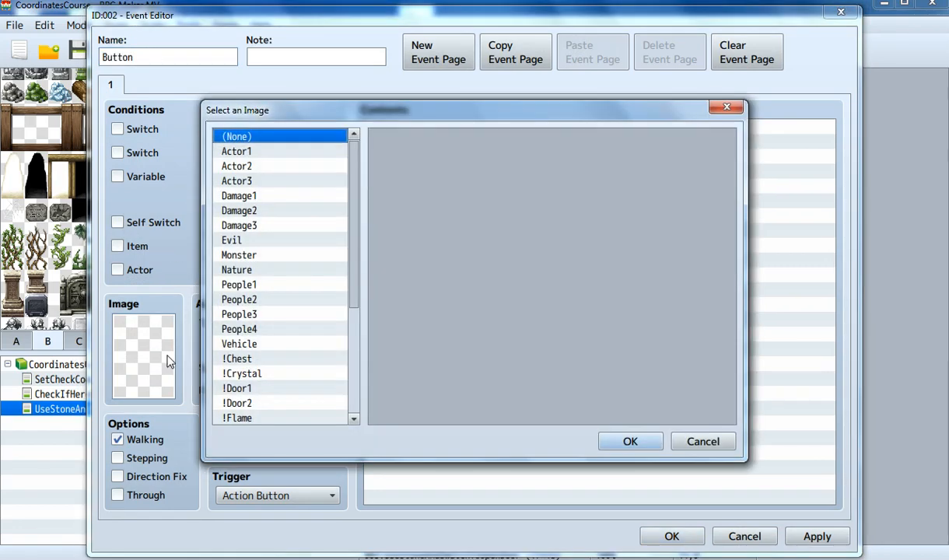
scroll(290, 347, down, 4)
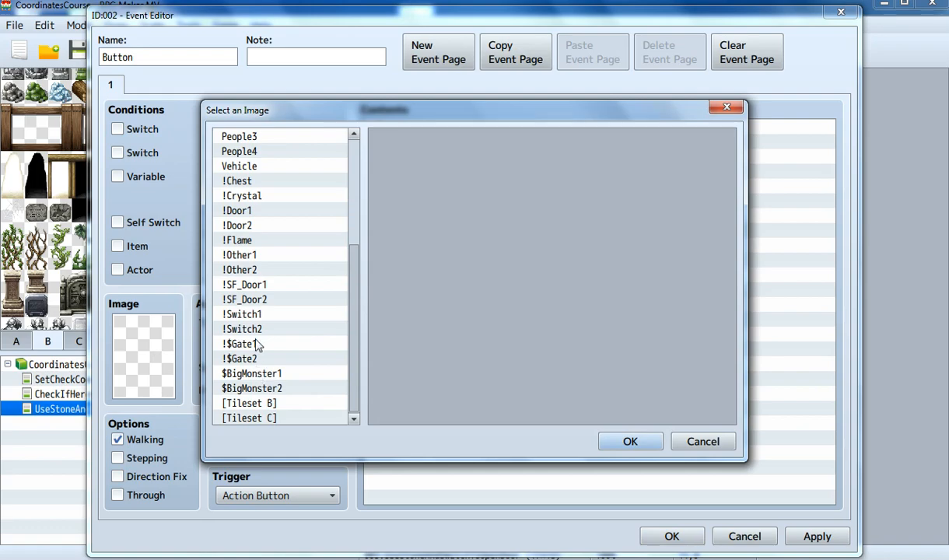
click(259, 341)
click(259, 330)
click(249, 314)
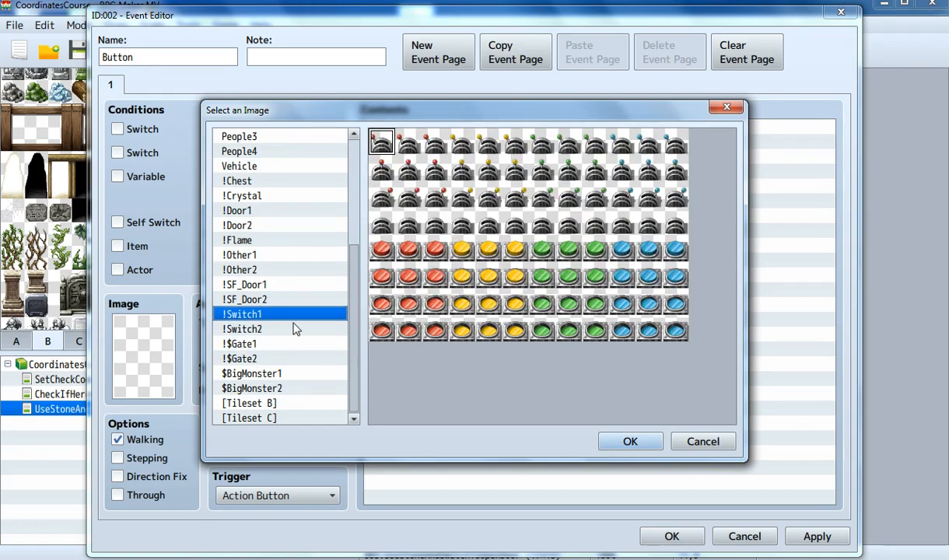
click(267, 329)
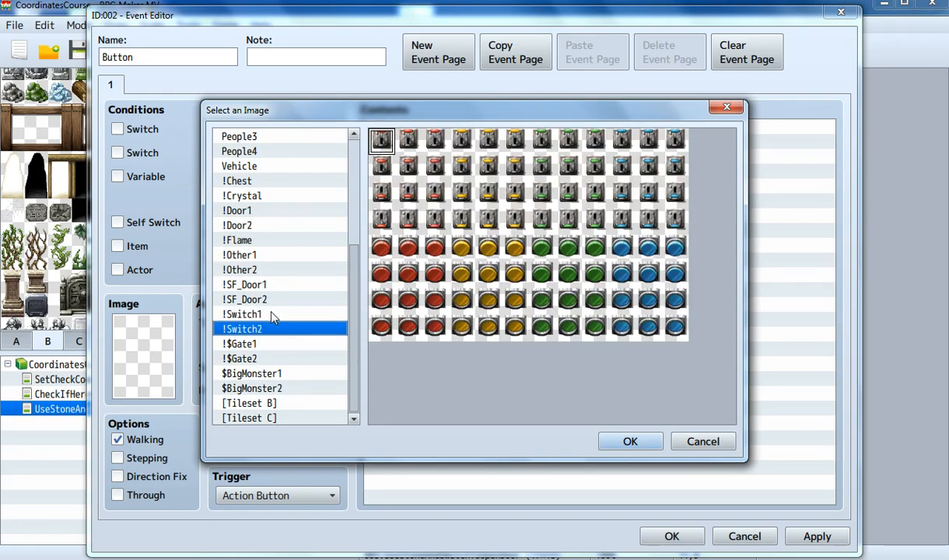
click(271, 314)
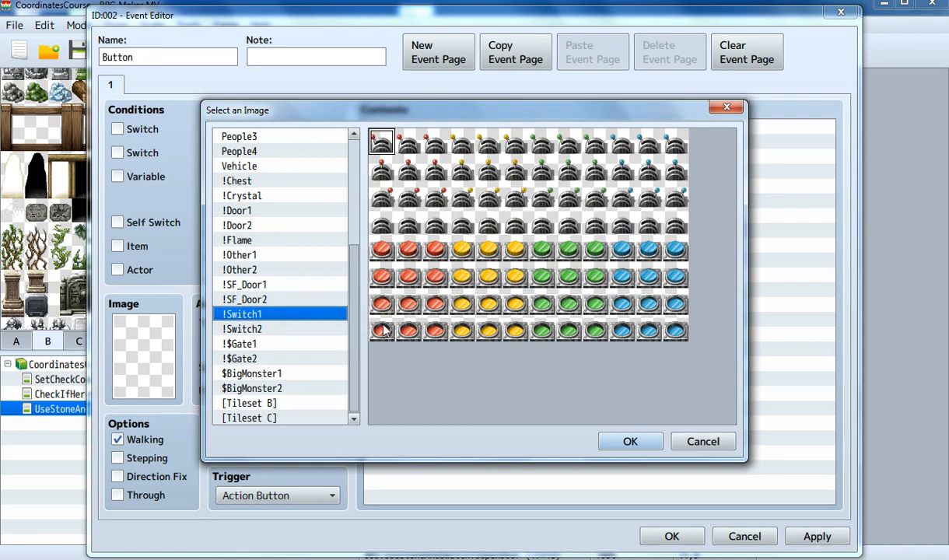
double_click(381, 261)
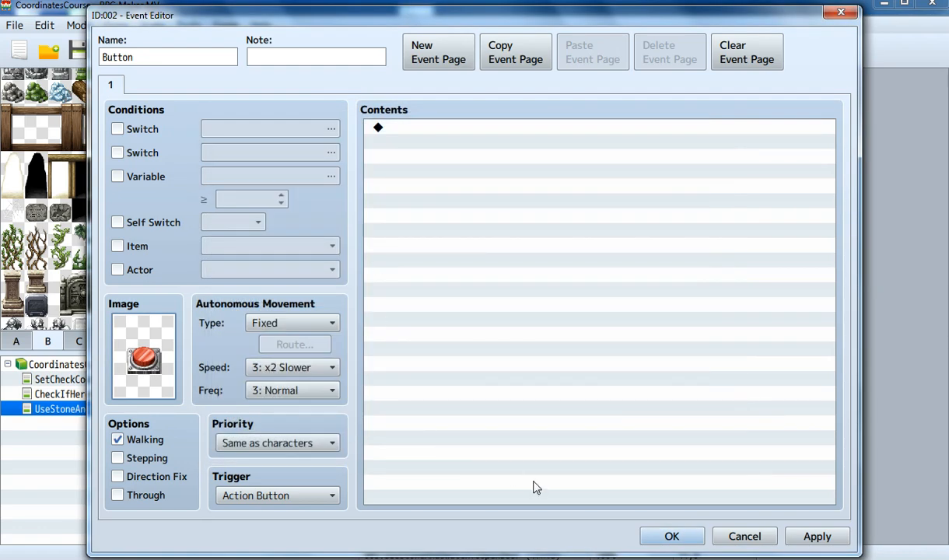
click(154, 443)
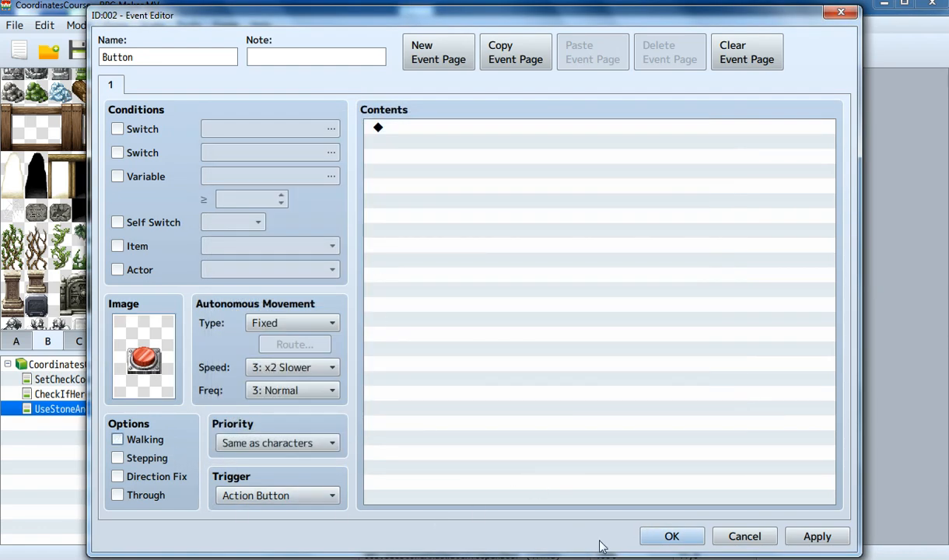
click(673, 535)
Create an event at tile 5,4 with the wooden ladder hole image from Tileset B and the Walking option disabled.
click(450, 415)
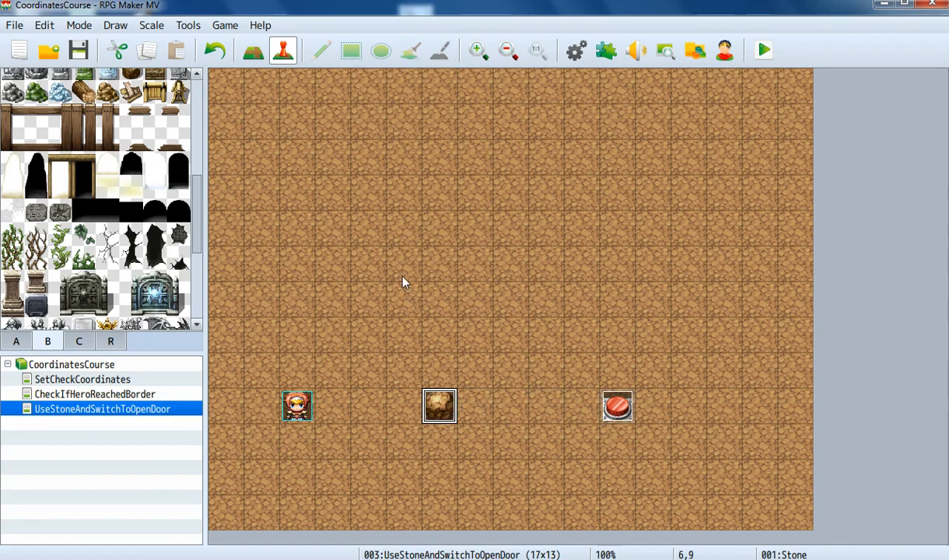
scroll(89, 211, up, 10)
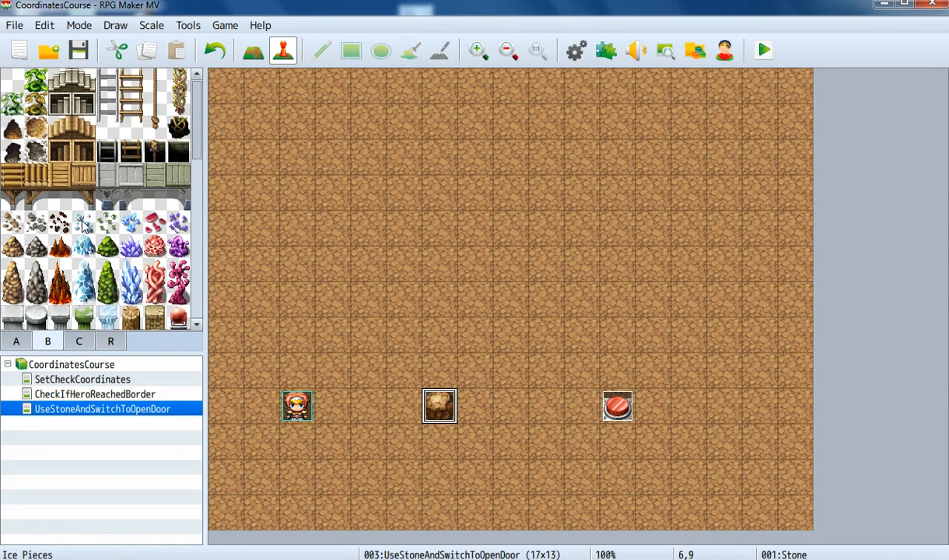
click(132, 156)
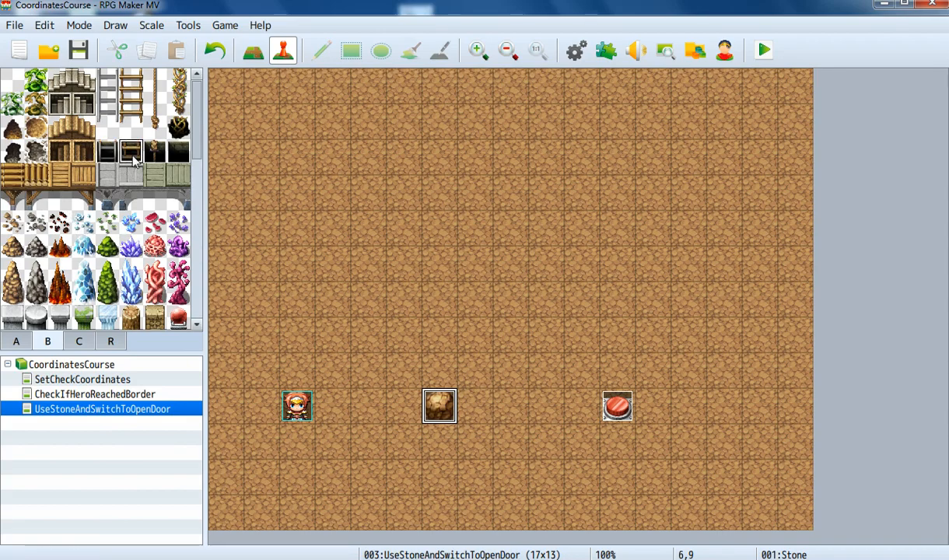
double_click(413, 234)
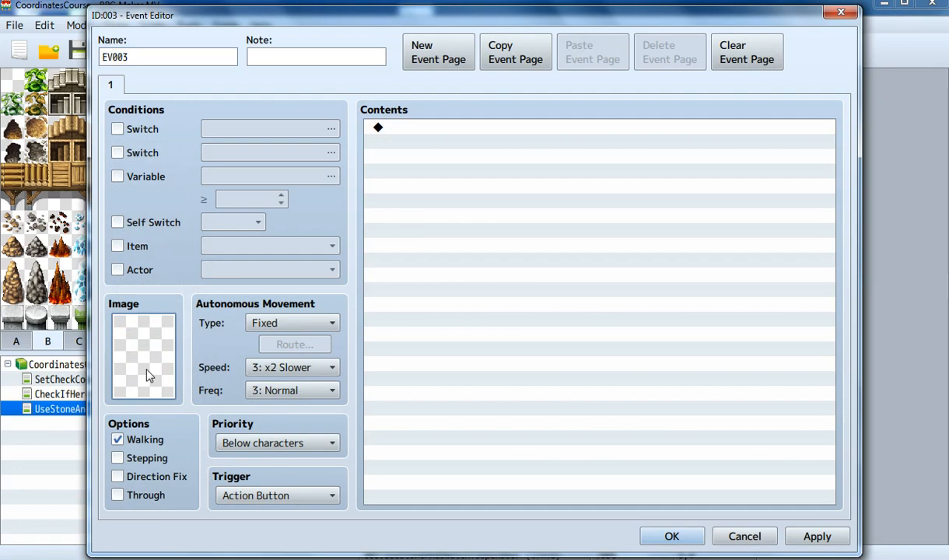
double_click(160, 346)
scroll(233, 315, down, 5)
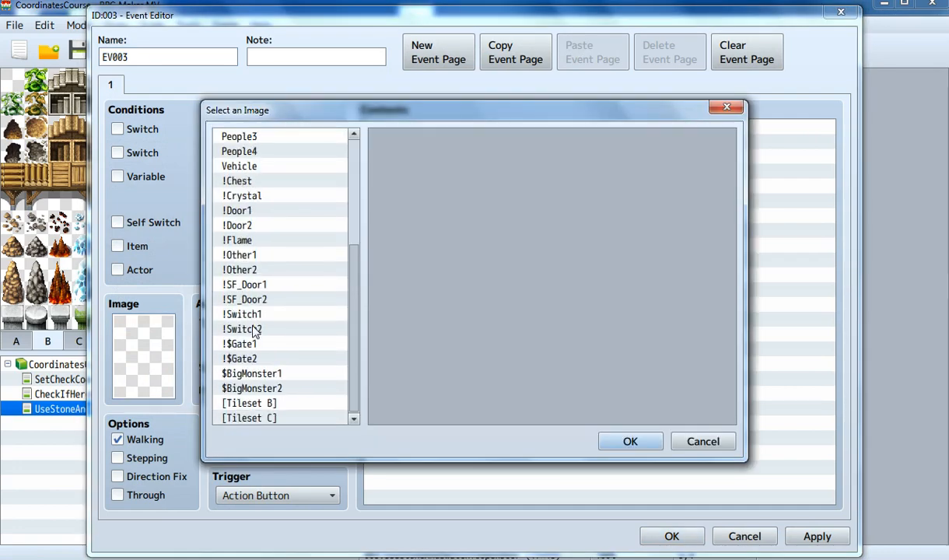
click(253, 403)
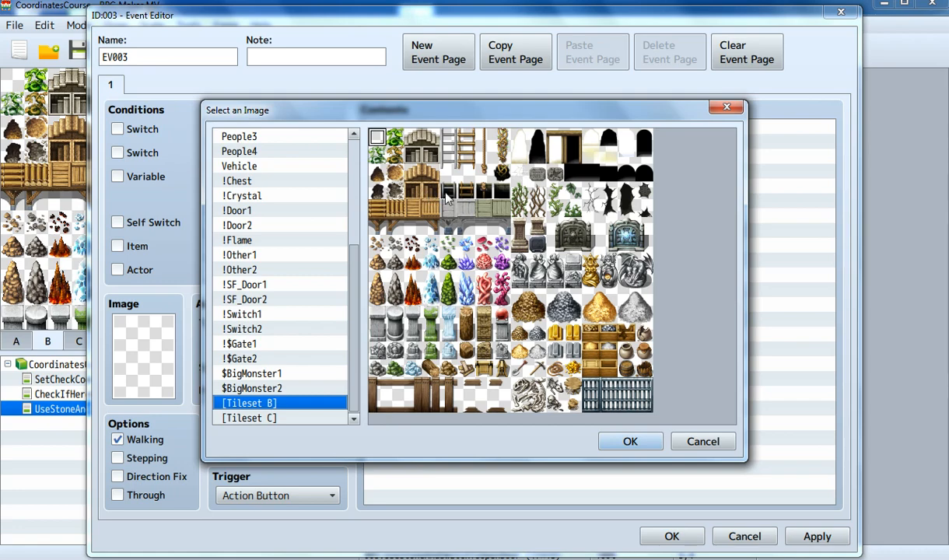
click(467, 193)
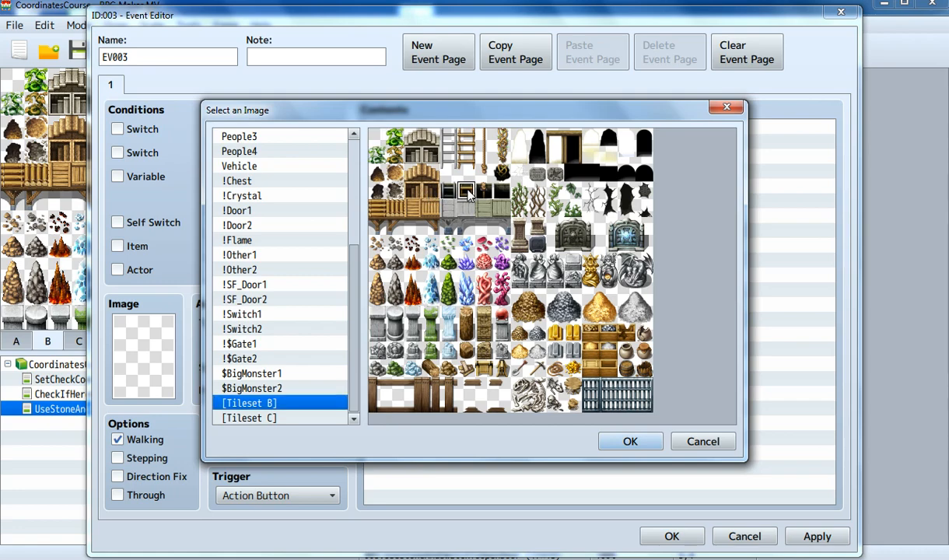
double_click(467, 193)
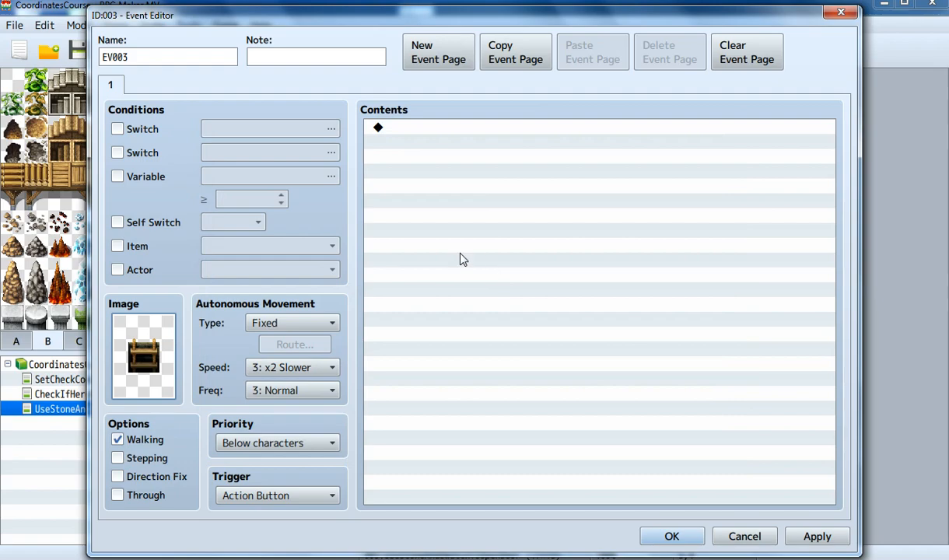
click(152, 440)
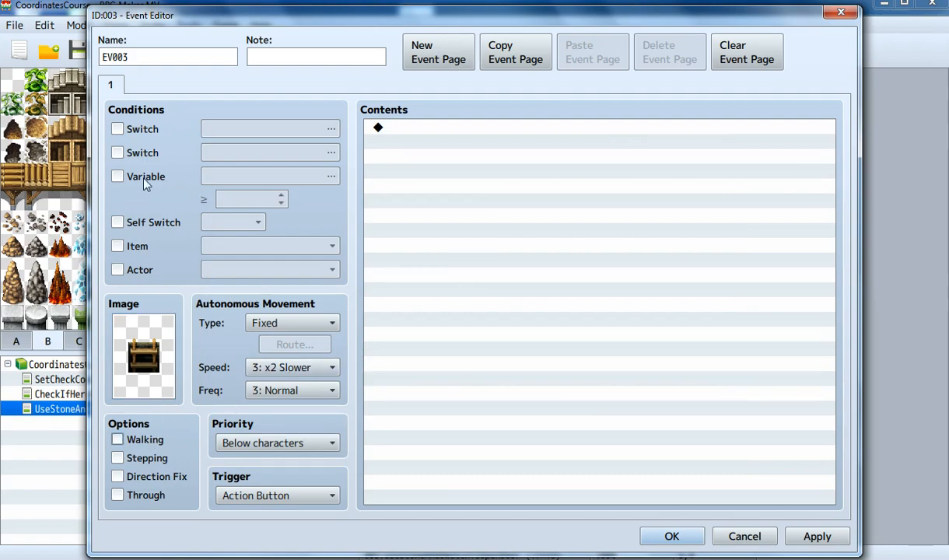
Make the ladder event conditional on switch 0001 and name that switch HiddenLadder.
click(148, 131)
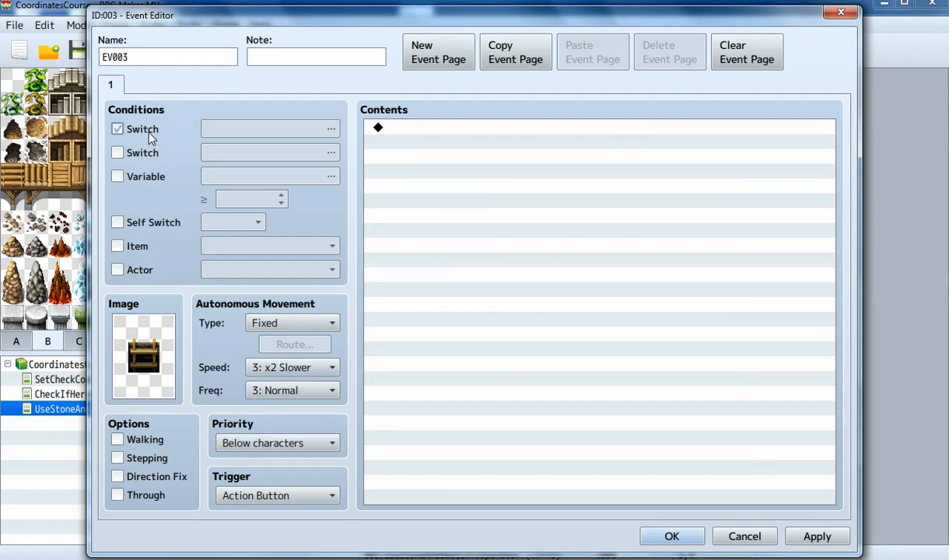
click(257, 134)
click(524, 431)
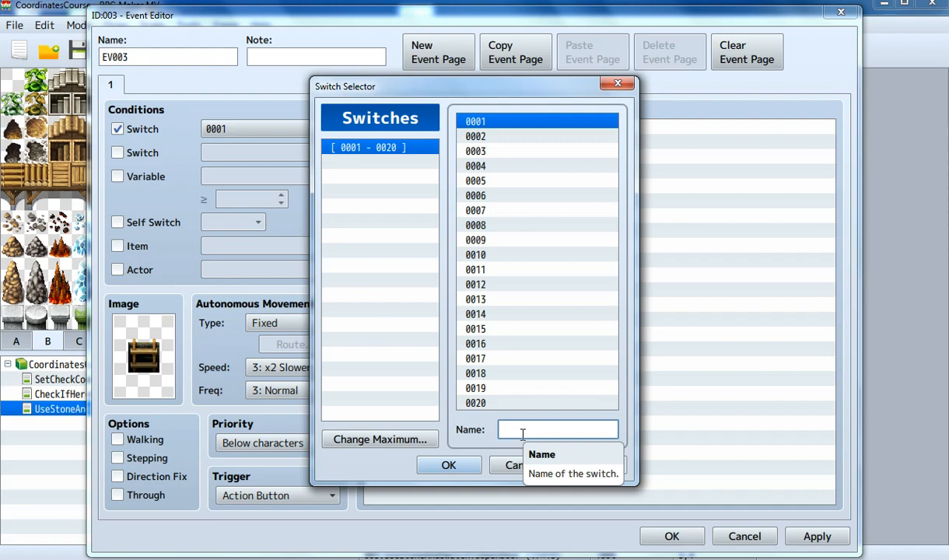
text(HiElder)
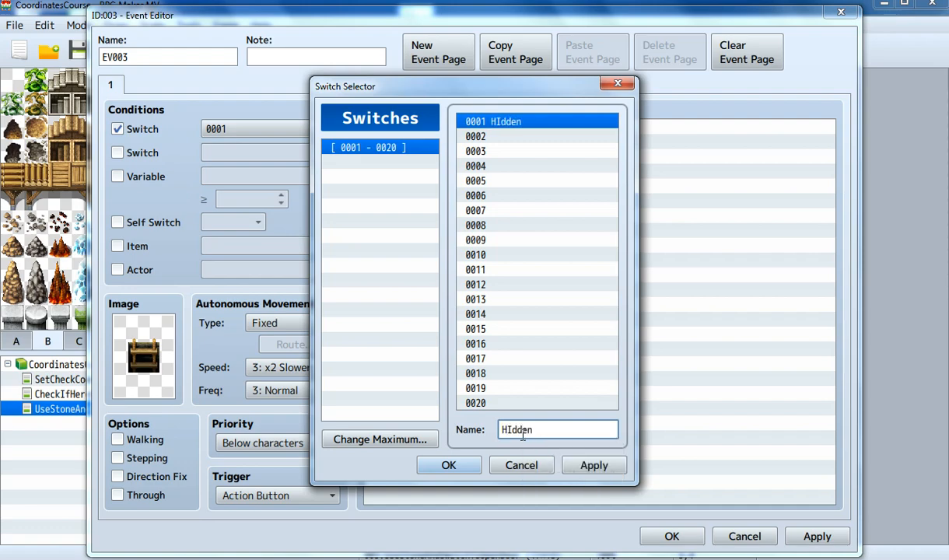
key(BackSpace)
key(BackSpace)
key(BackSpace)
key(BackSpace)
key(BackSpace)
text(ddenLadder)
click(449, 465)
Add a Transfer Player command to the ladder event, sending the player to UseStoneAndSwitchToOpenDoor at 2,7.
double_click(441, 146)
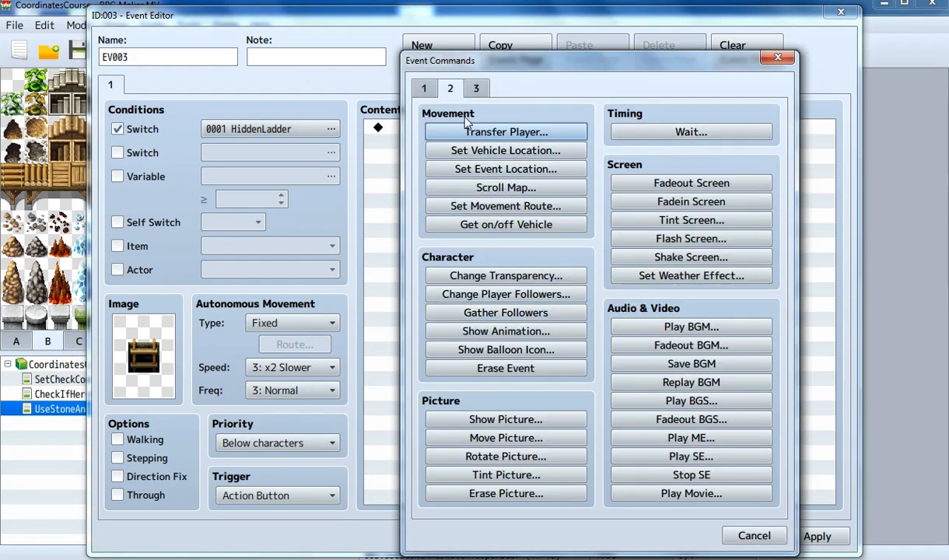
click(498, 131)
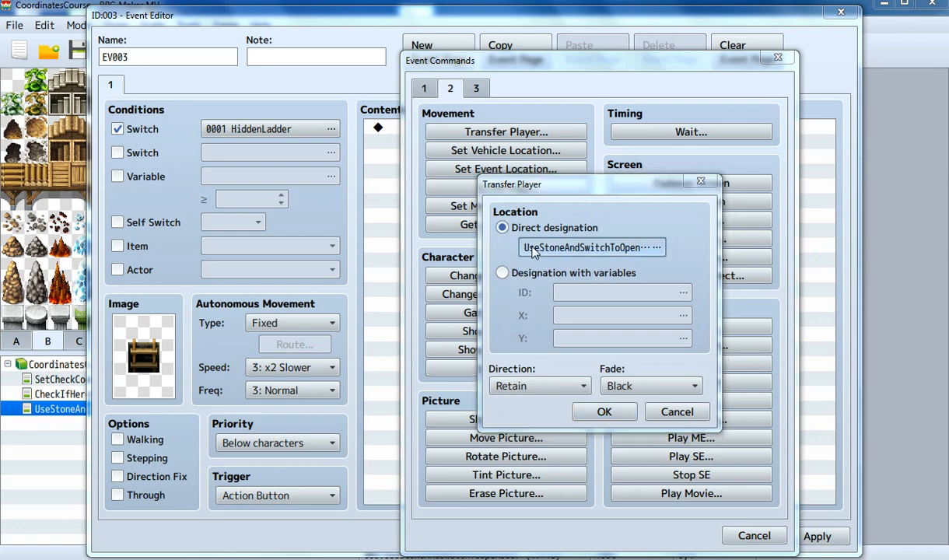
click(536, 249)
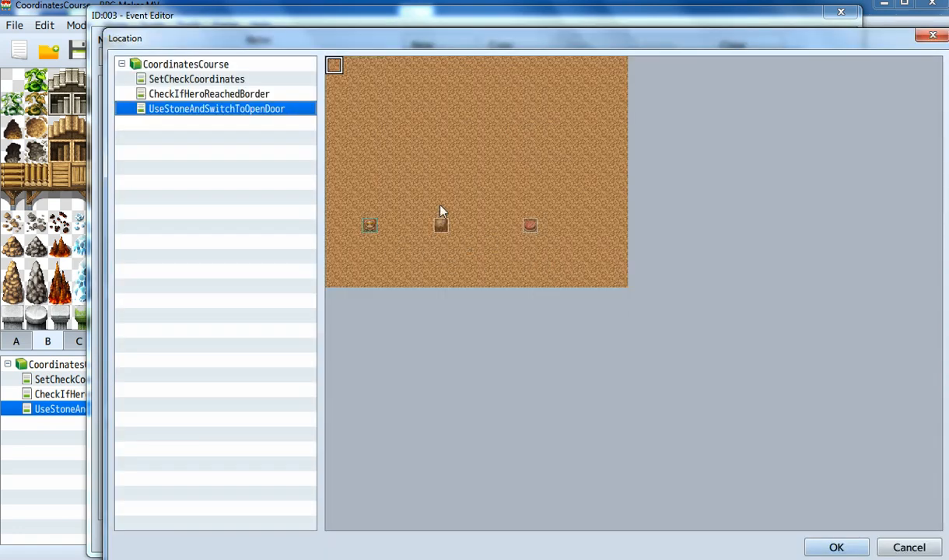
click(405, 170)
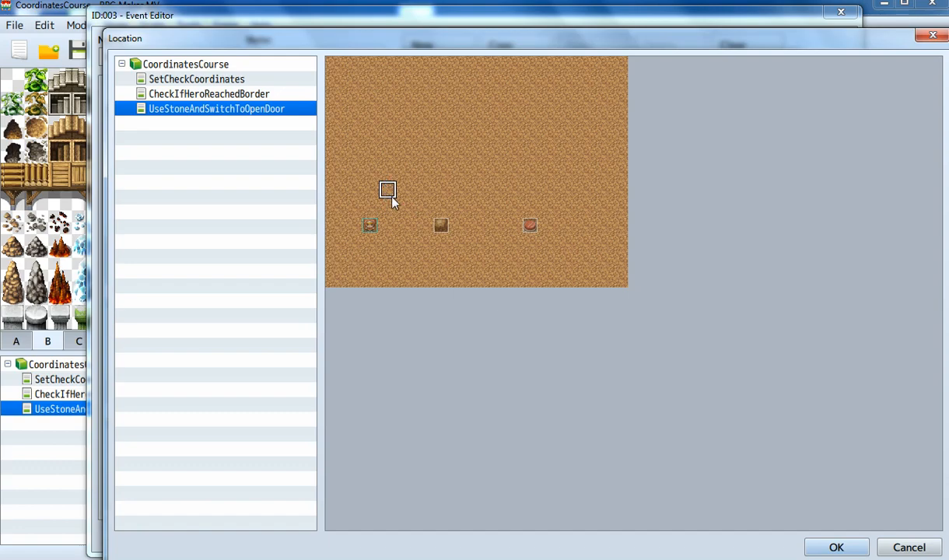
double_click(370, 192)
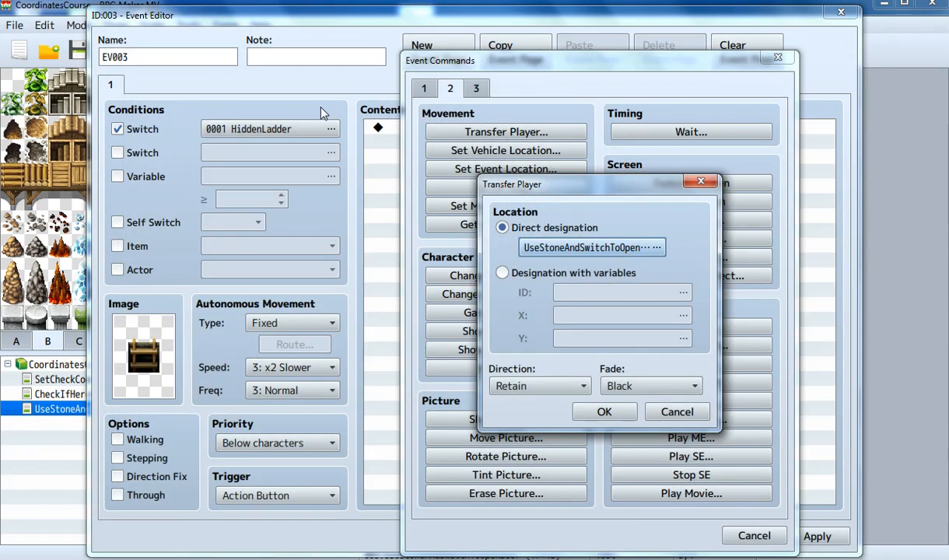
click(605, 413)
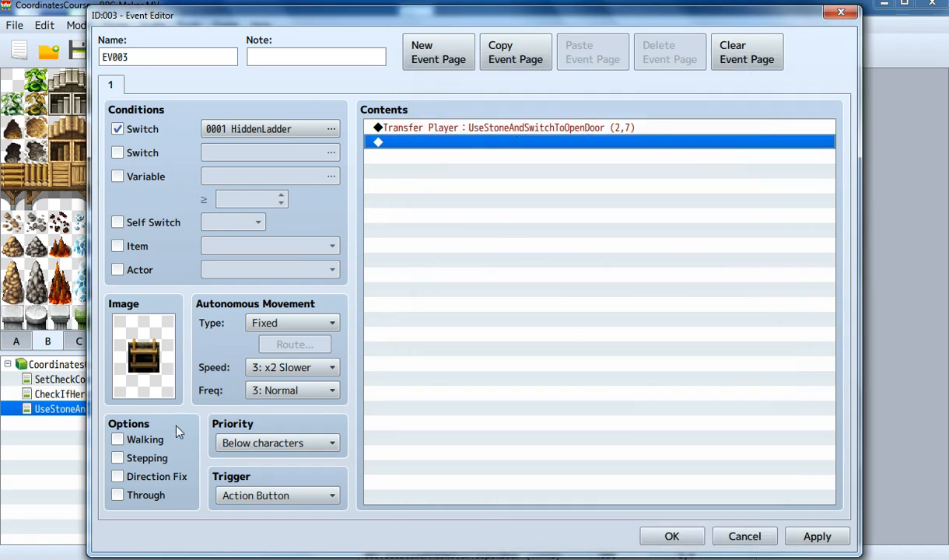
Name the ladder event HiddenLadder and save it to the map.
double_click(140, 59)
text(Hid)
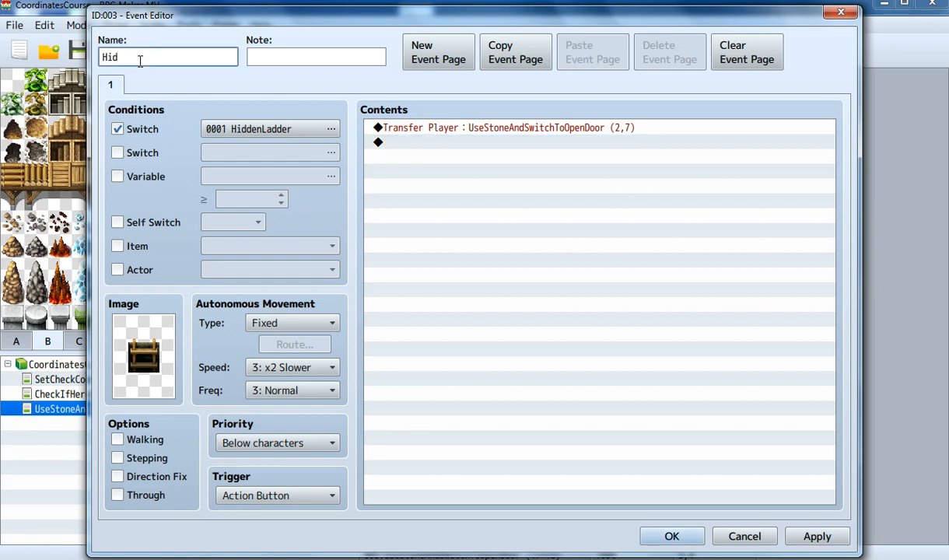
text(denLadder)
key(Return)
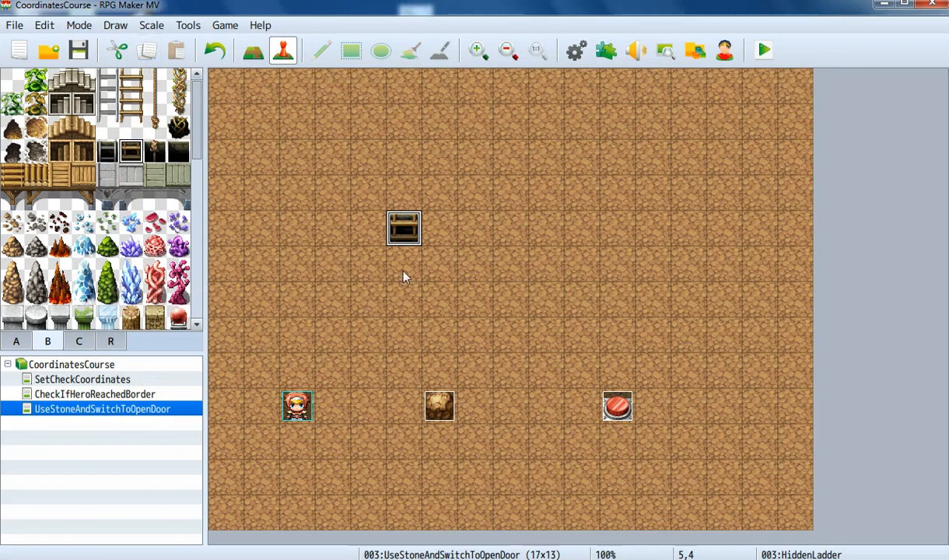
click(439, 408)
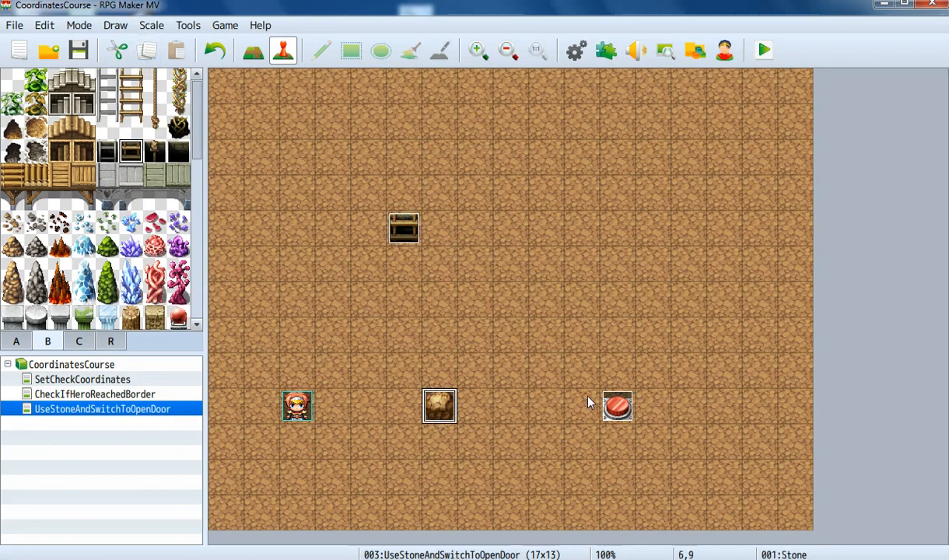
click(614, 406)
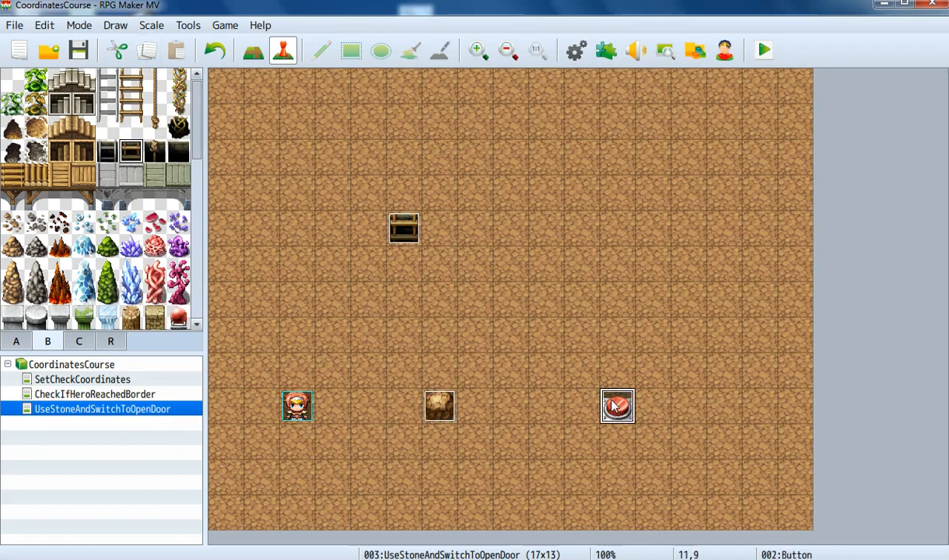
click(440, 405)
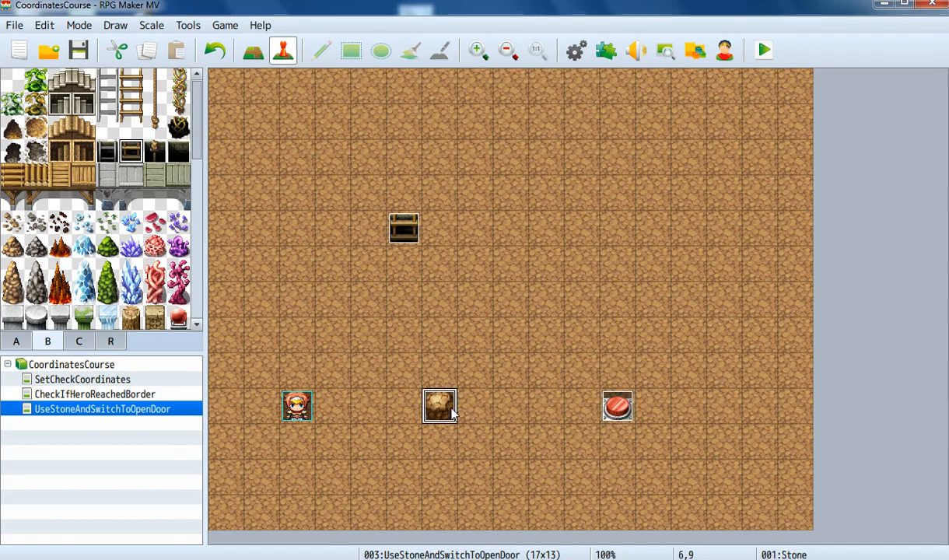
Create an event named Coordinates at tile 0,0 and save it to the map.
click(226, 88)
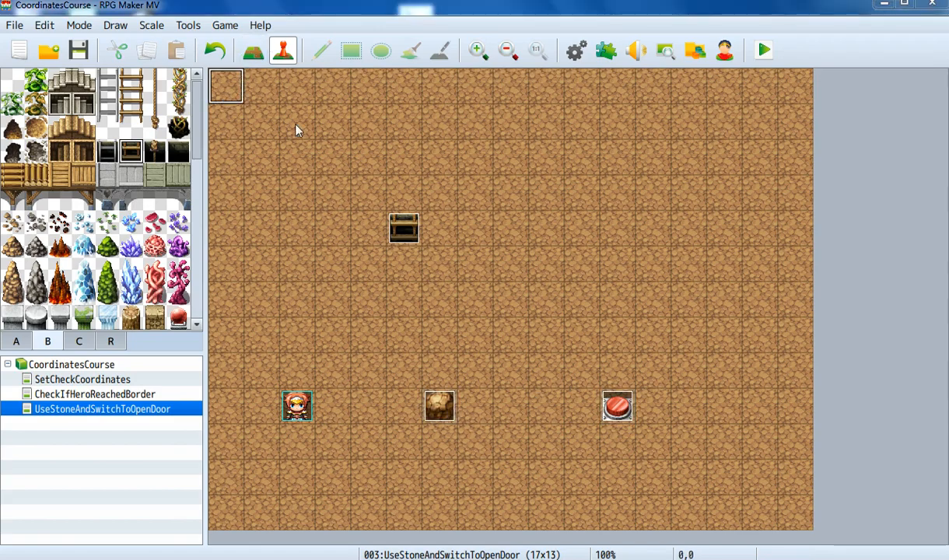
double_click(270, 119)
text(C)
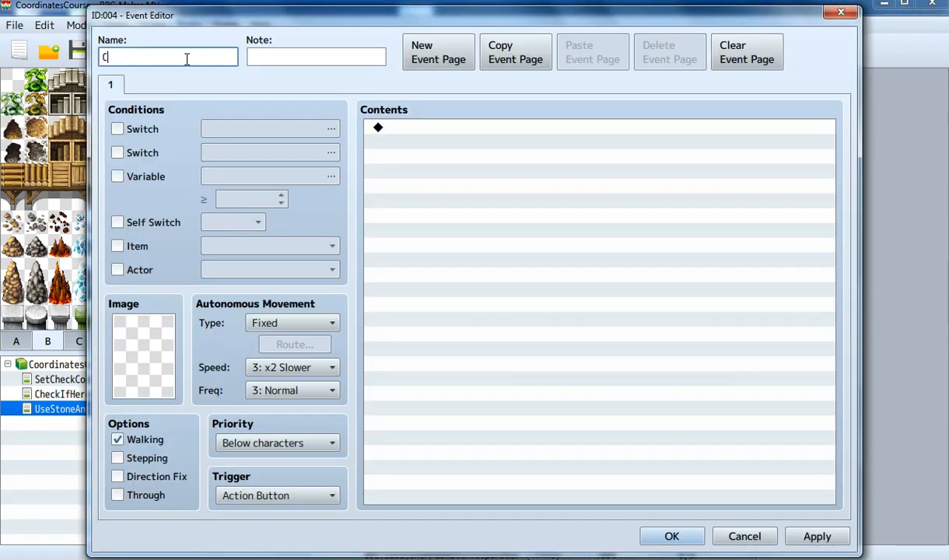
text(oordinates)
key(Return)
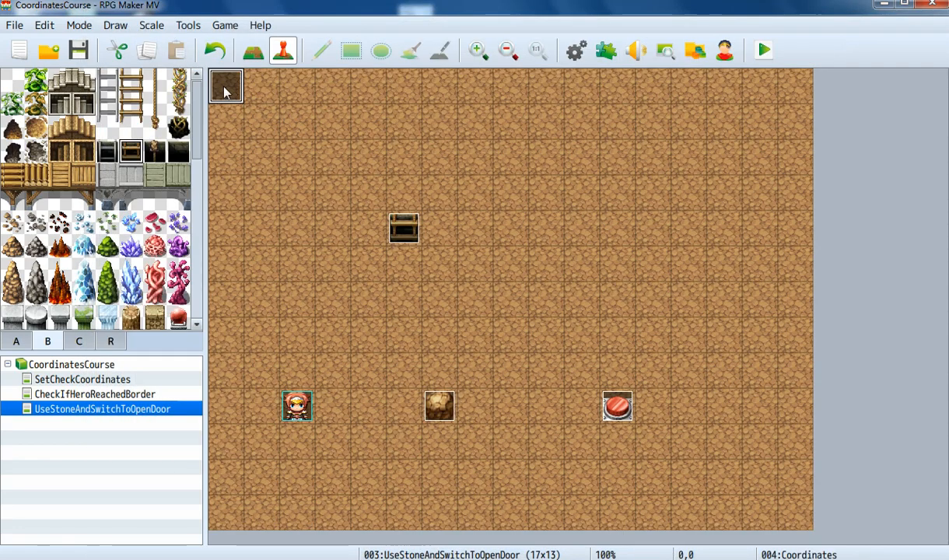
click(438, 409)
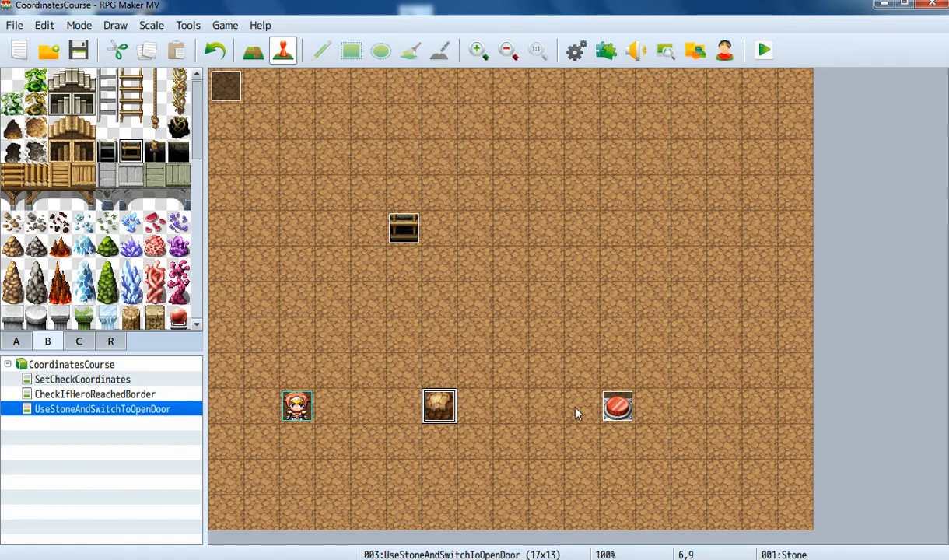
click(614, 410)
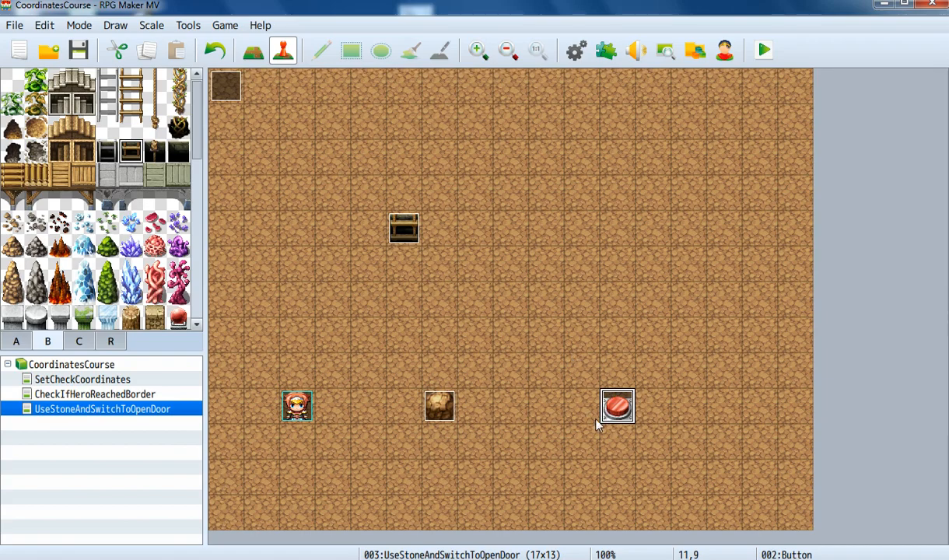
click(440, 410)
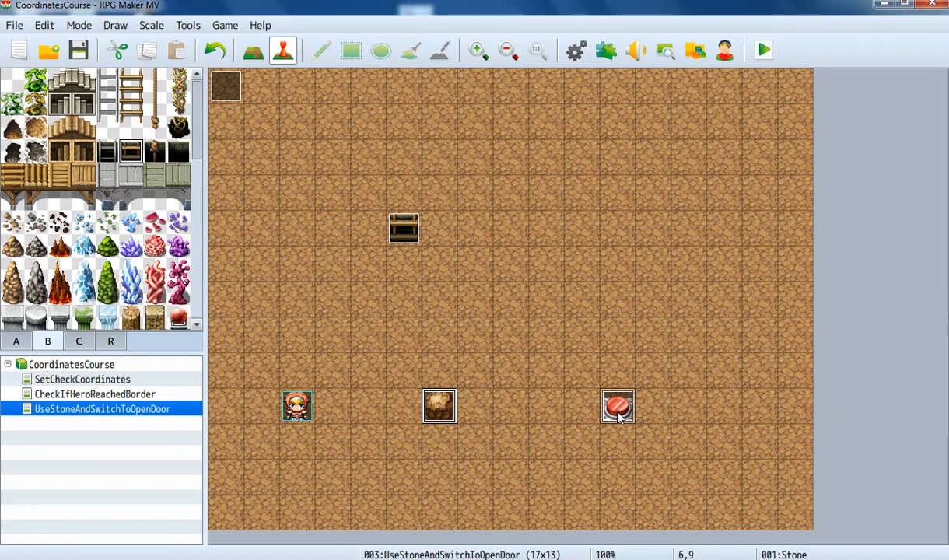
click(398, 227)
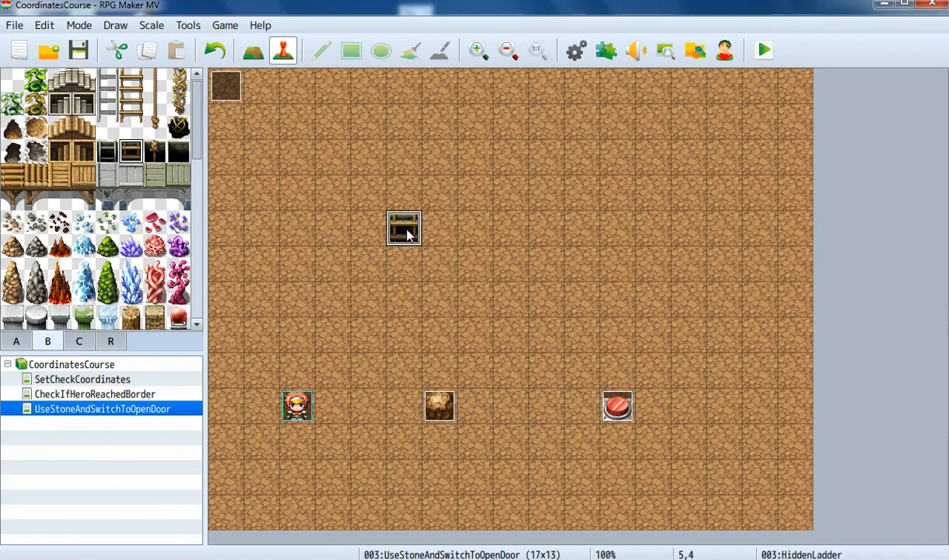
click(441, 405)
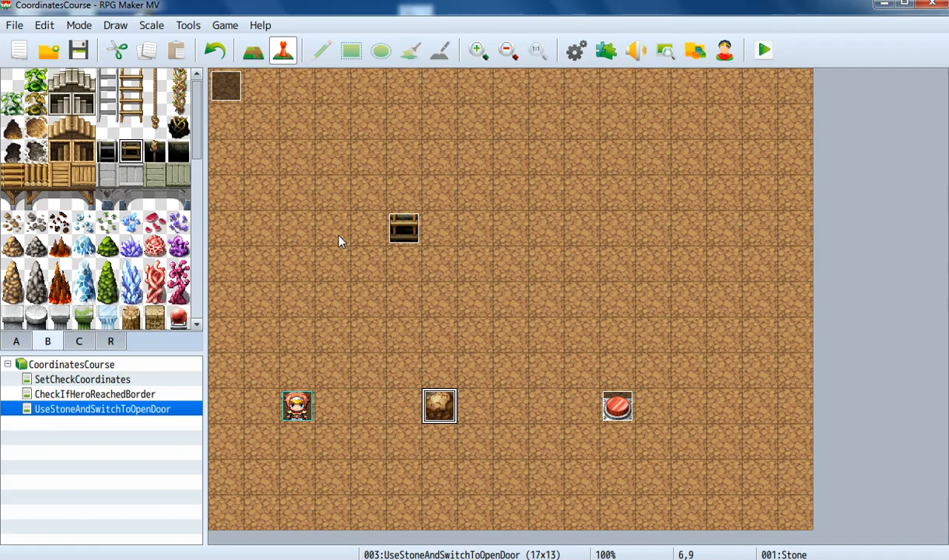
Open the Stone event and choose Same as characters for its priority and Action Button for its trigger.
double_click(440, 408)
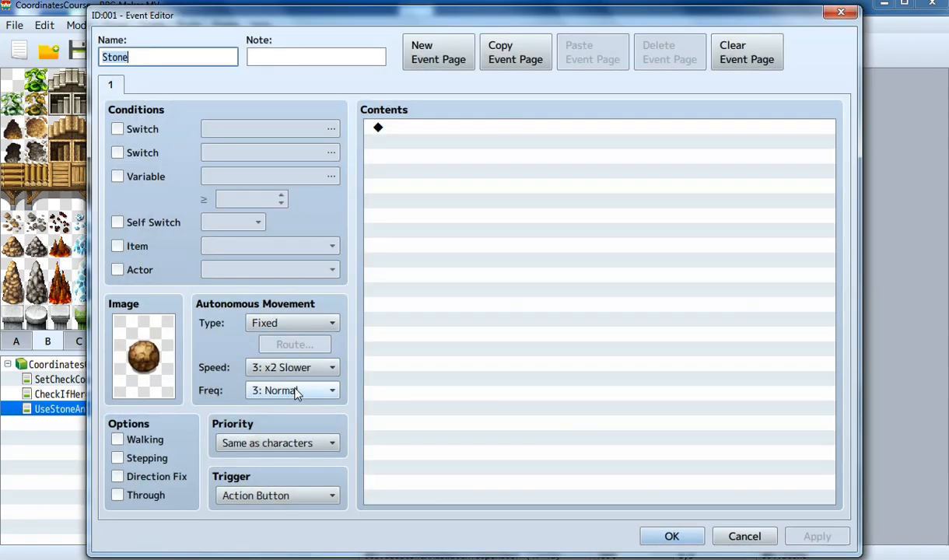
click(275, 443)
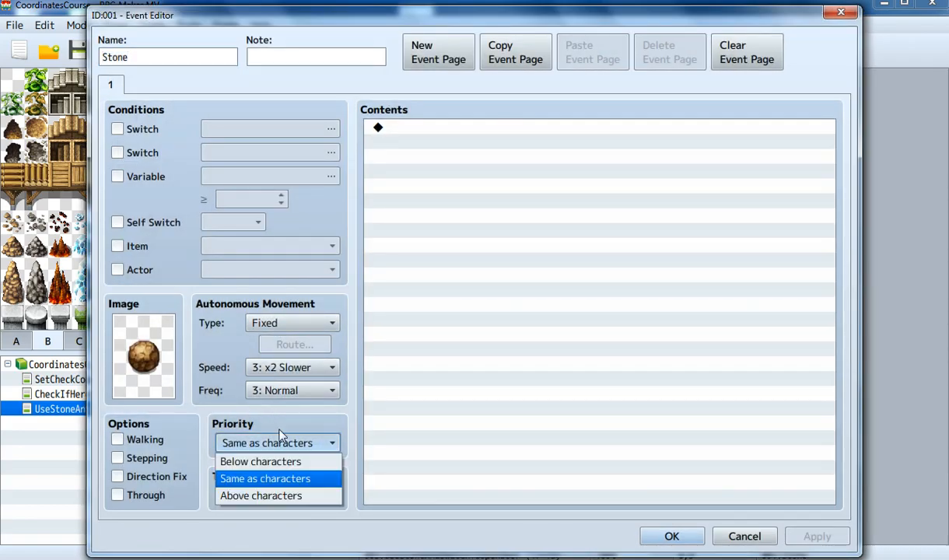
click(238, 479)
click(275, 494)
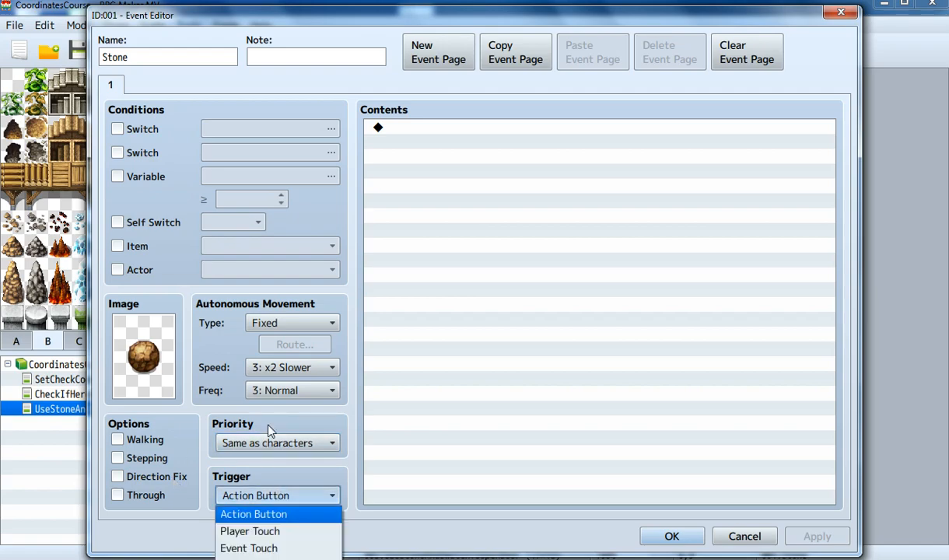
click(274, 514)
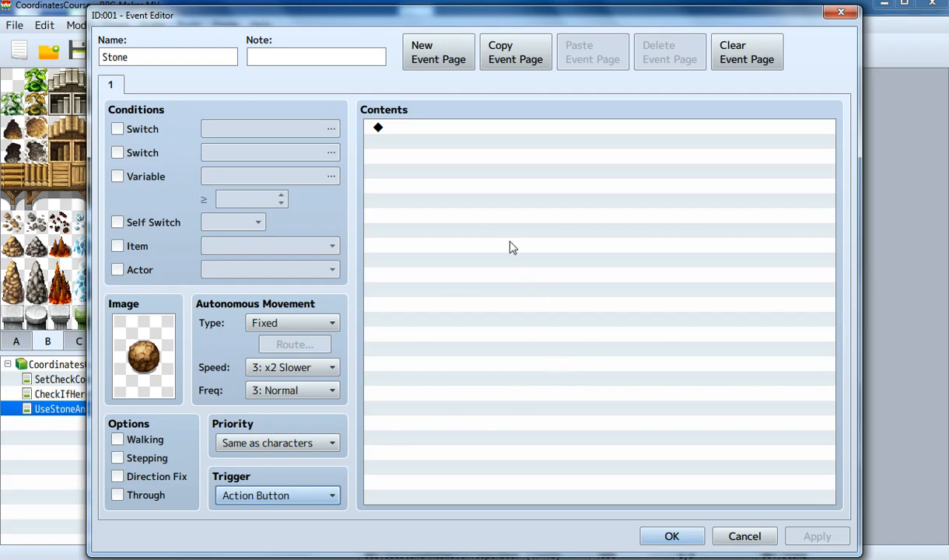
Add a Conditional Branch to the Stone event that checks whether the Player is facing Down, including an Else branch.
double_click(448, 143)
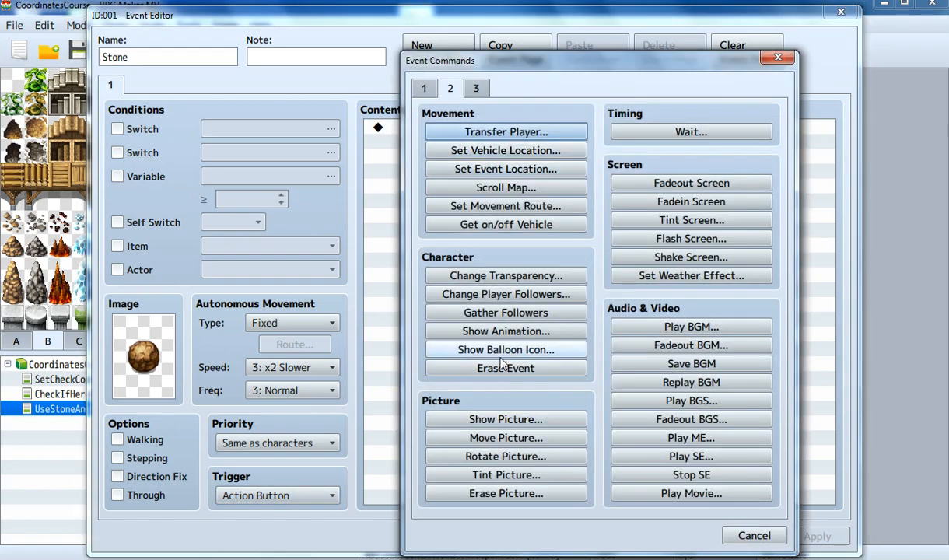
click(424, 88)
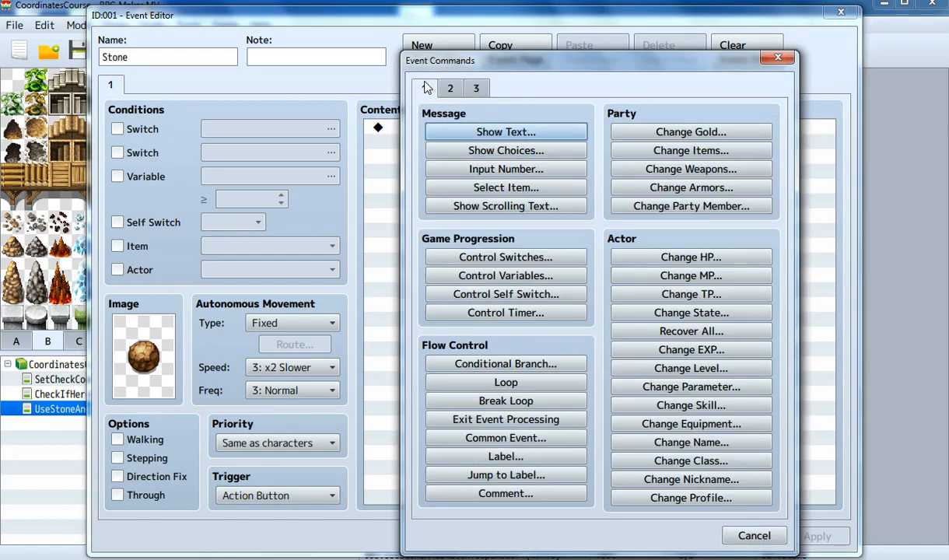
click(544, 367)
click(469, 189)
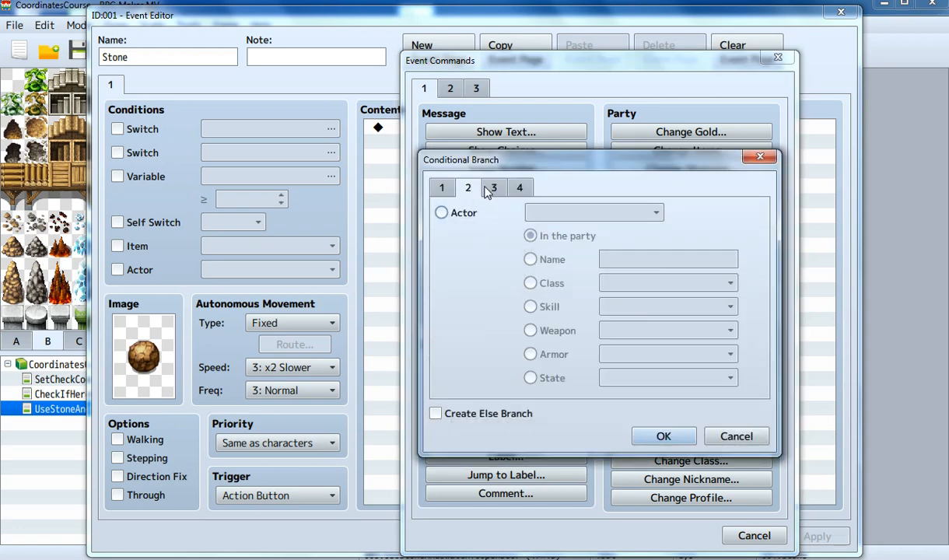
click(493, 187)
click(468, 189)
click(495, 189)
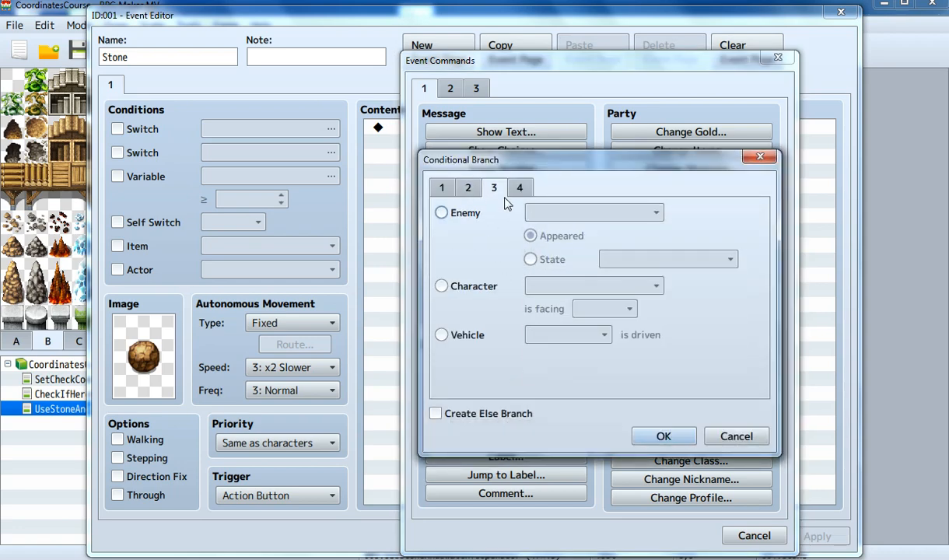
click(443, 286)
click(565, 288)
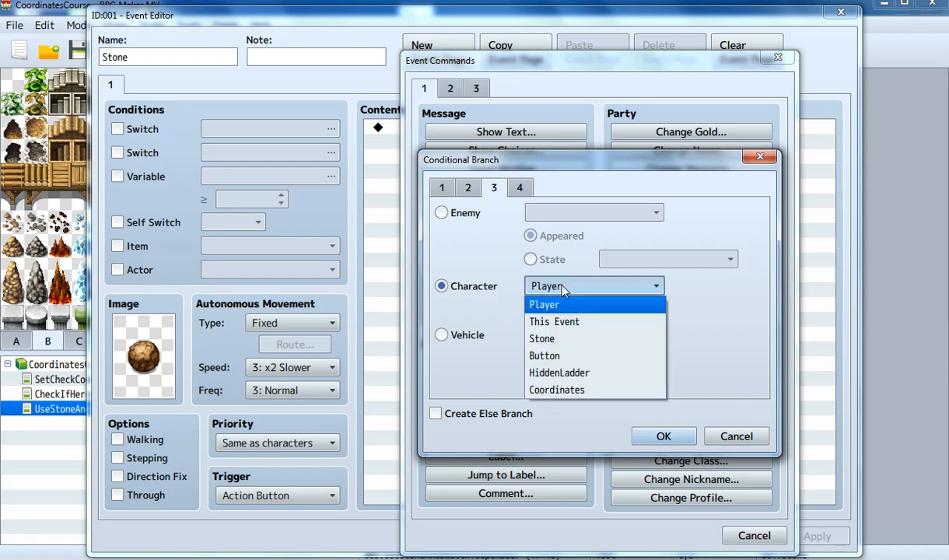
click(548, 286)
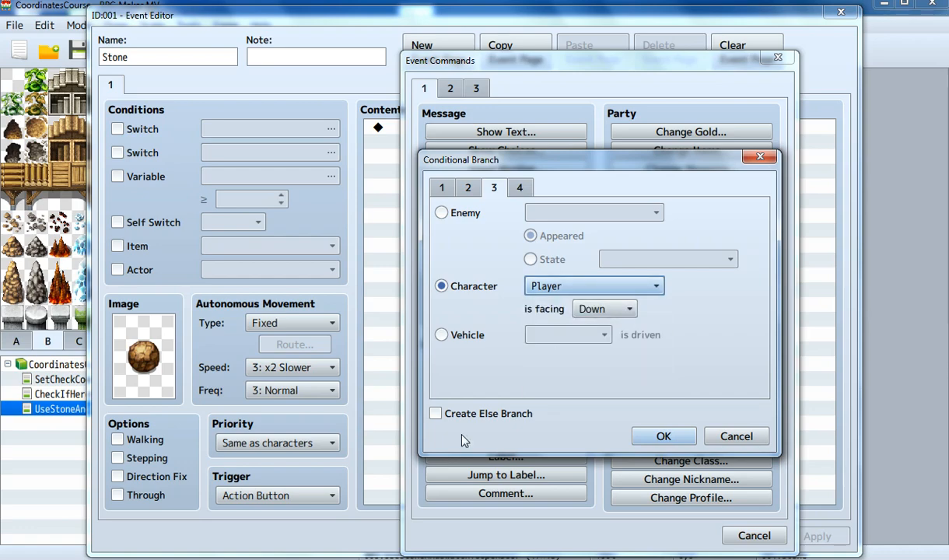
click(436, 414)
click(664, 437)
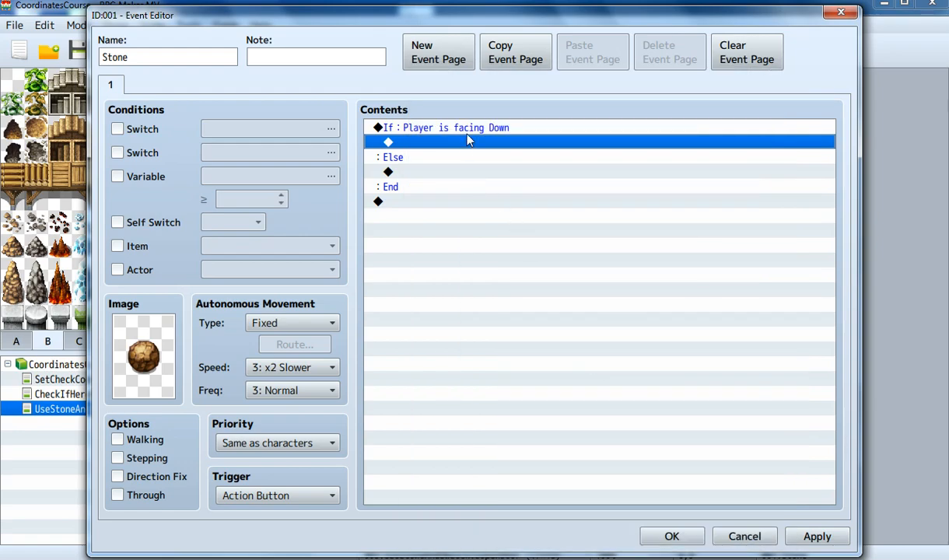
Inside the facing-Down branch, add a Set Movement Route command for Stone with Move Down, and save the event.
double_click(465, 142)
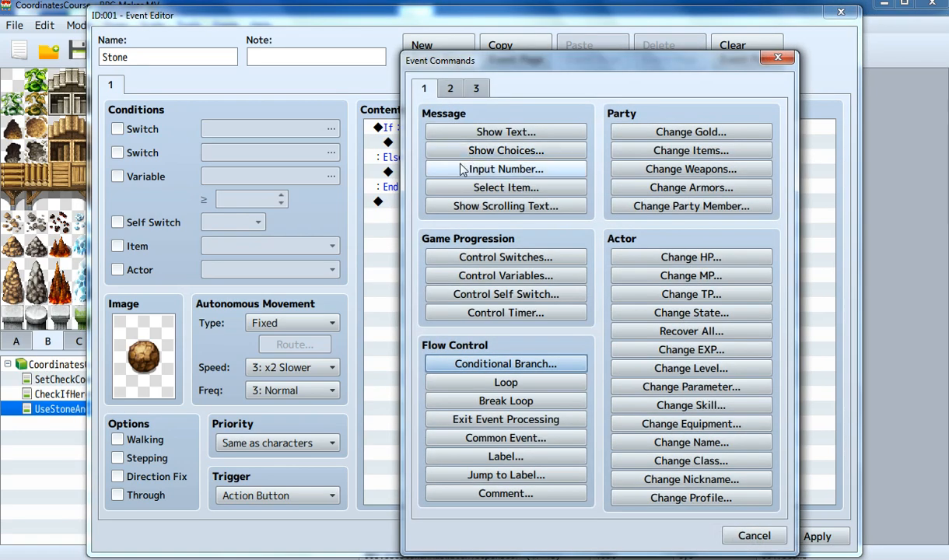
click(449, 88)
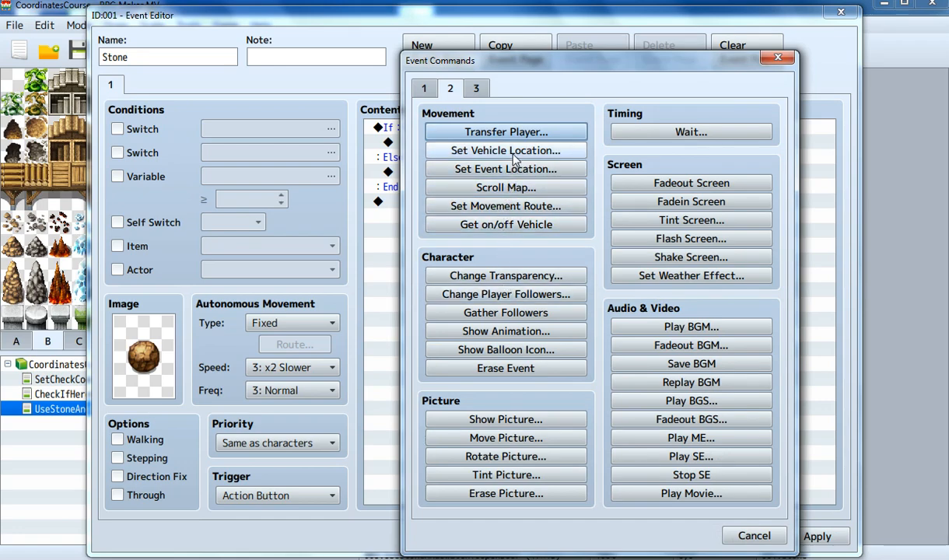
click(506, 207)
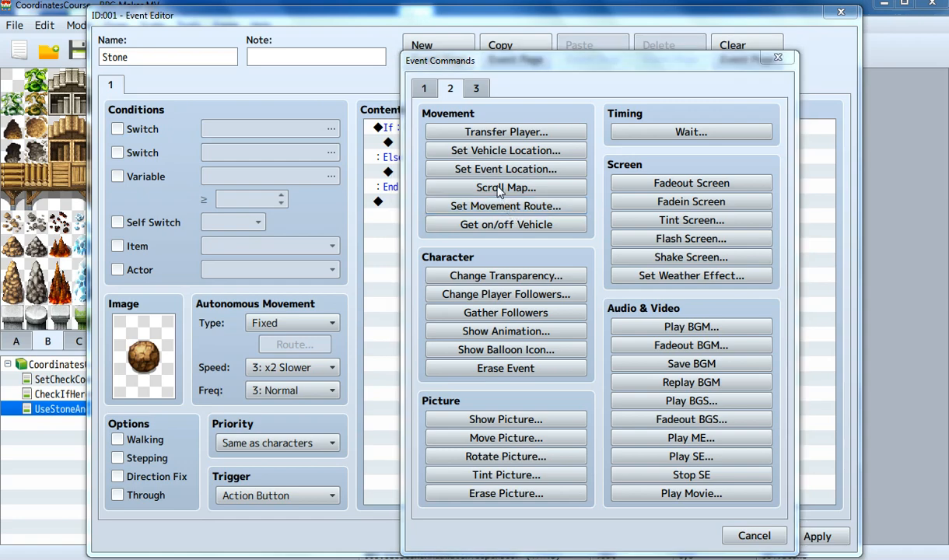
click(400, 158)
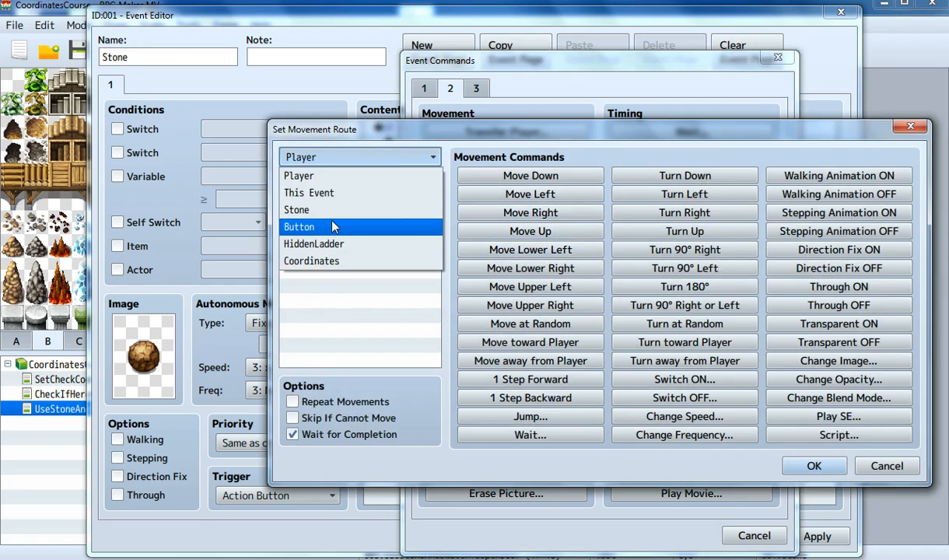
click(319, 200)
click(555, 184)
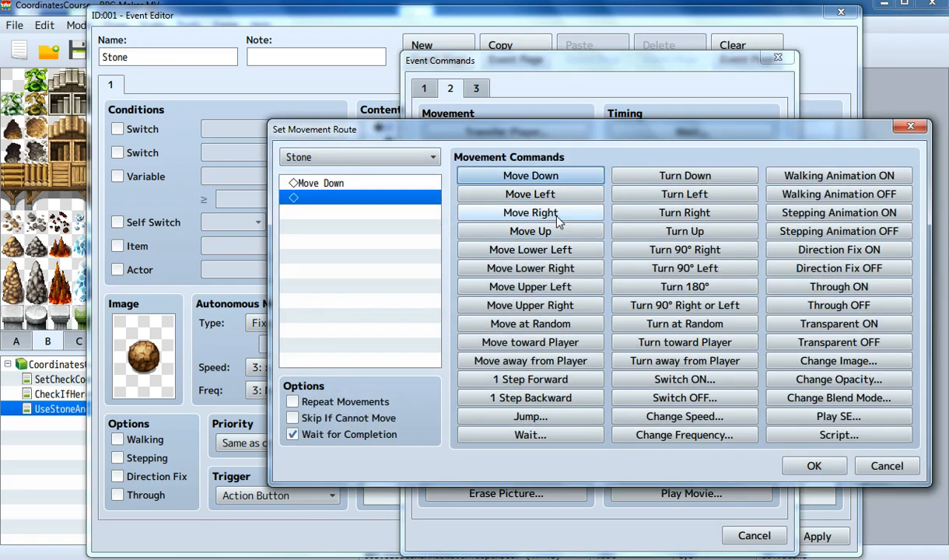
click(801, 467)
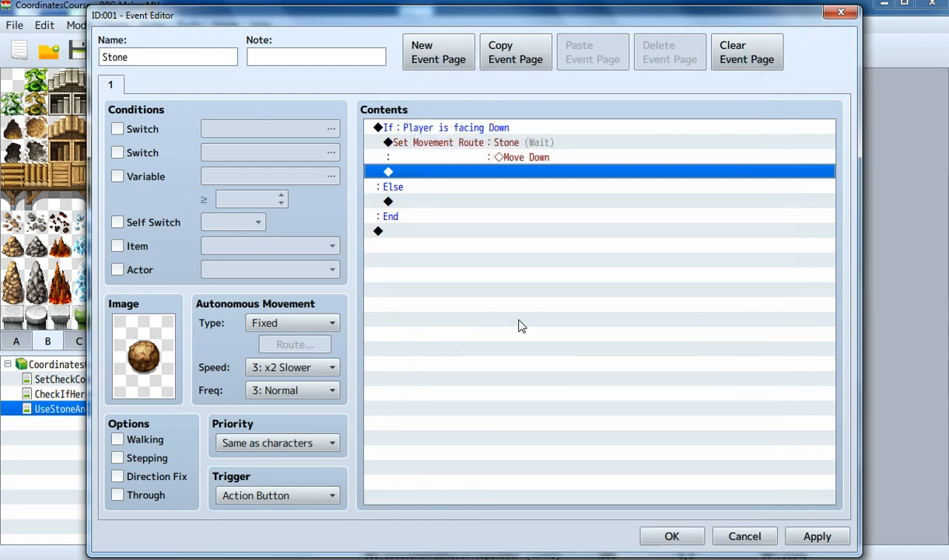
click(457, 128)
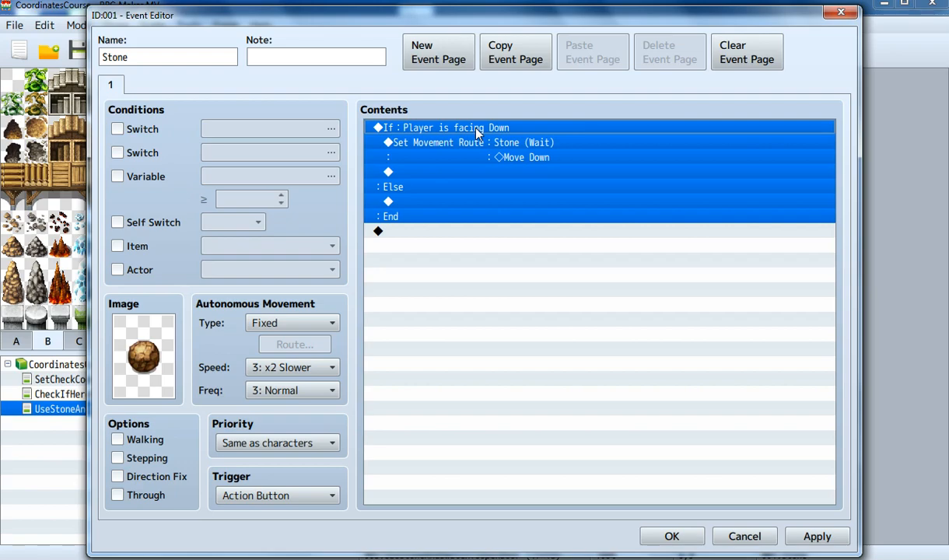
click(673, 536)
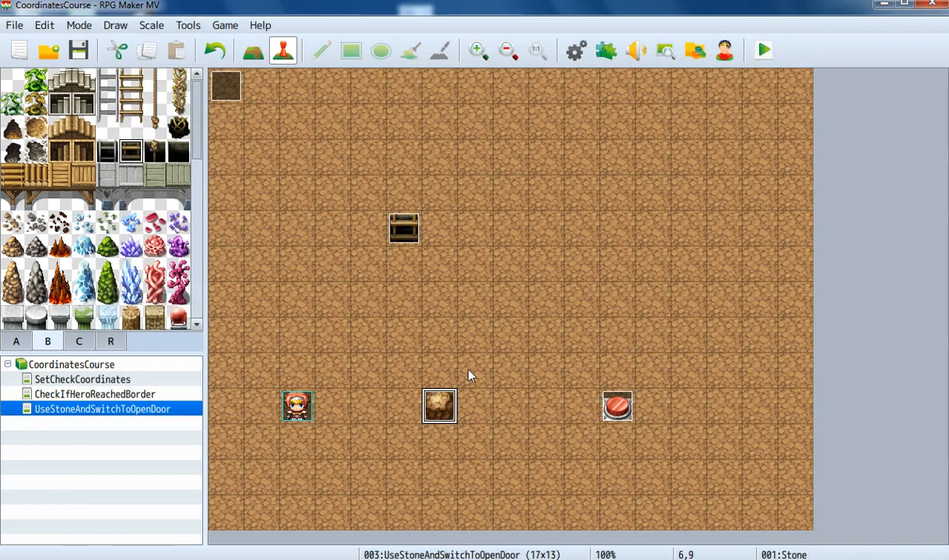
Move the player's starting position to 6,8 directly above the stone, trying 6,10 below it along the way.
drag(297, 406, 446, 374)
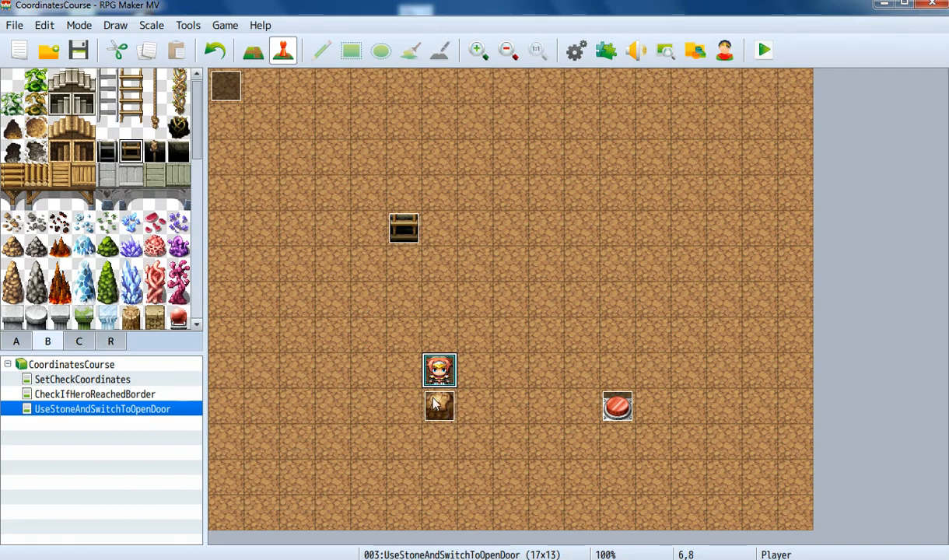
drag(438, 366, 439, 335)
drag(440, 372, 449, 375)
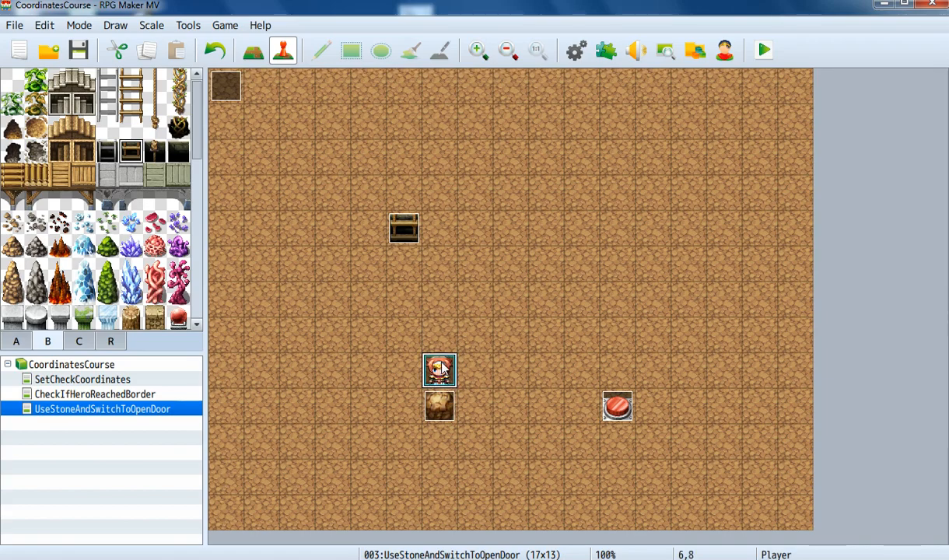
drag(443, 415, 444, 439)
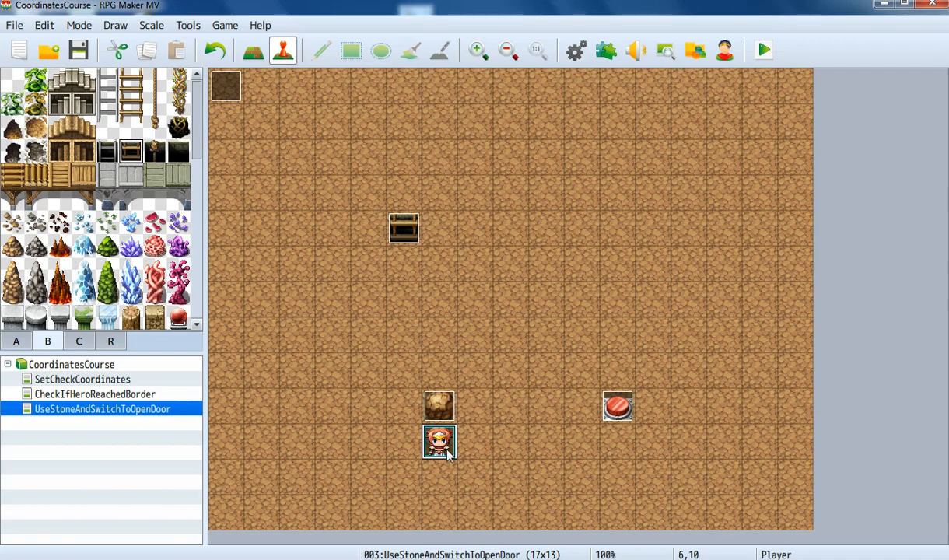
click(432, 414)
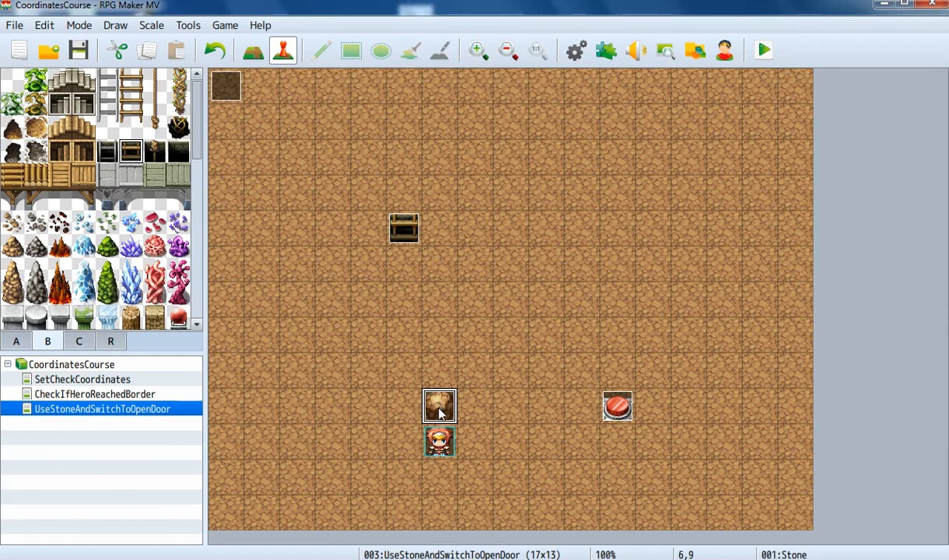
drag(445, 441, 441, 371)
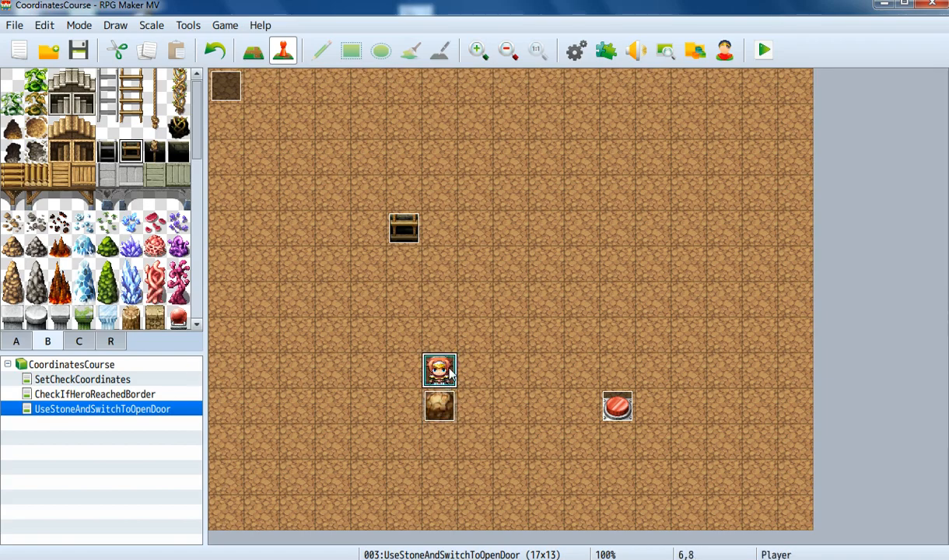
Open the Stone event and copy the facing-Down conditional branch into its own Else section.
double_click(441, 409)
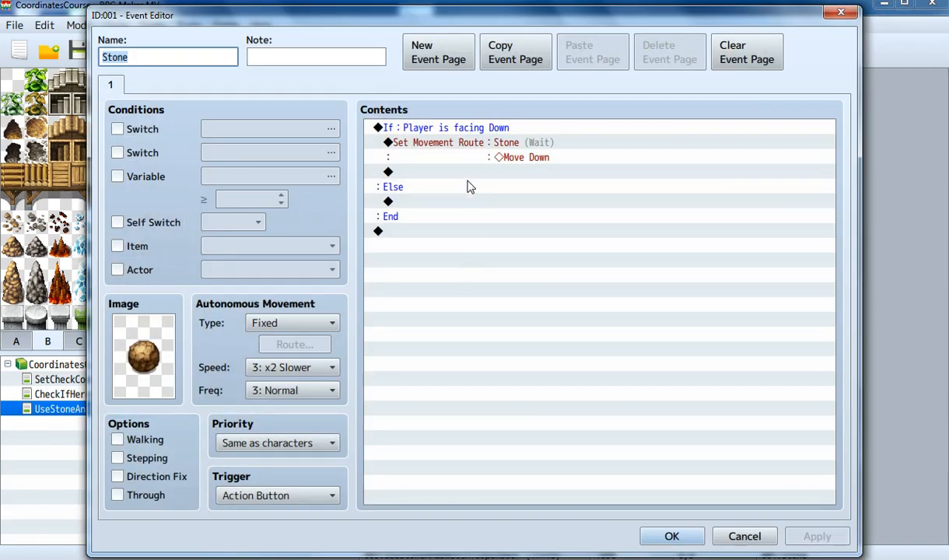
click(467, 128)
right_click(467, 129)
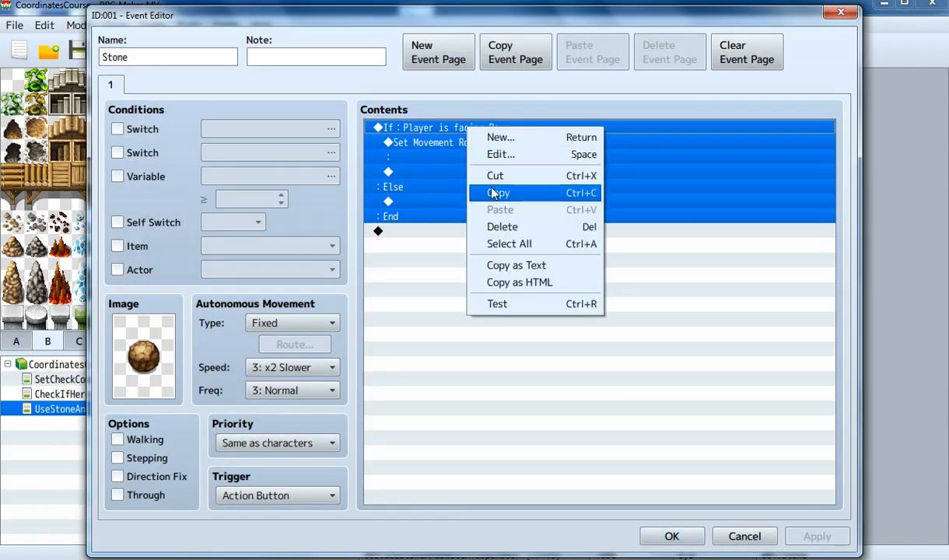
click(492, 194)
click(427, 202)
right_click(426, 203)
click(461, 287)
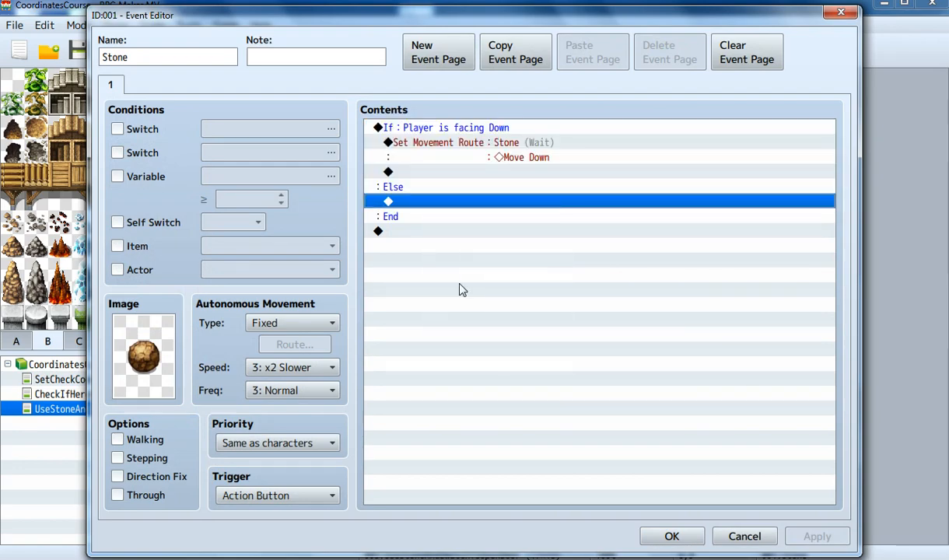
click(478, 204)
right_click(478, 203)
click(497, 234)
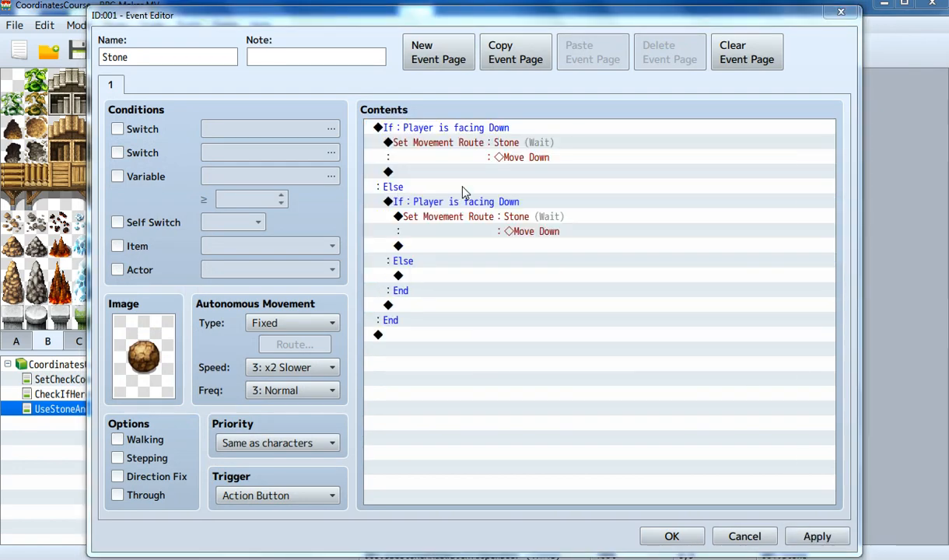
Change the nested branch's condition so it checks whether the Player is facing Left.
click(572, 286)
click(584, 306)
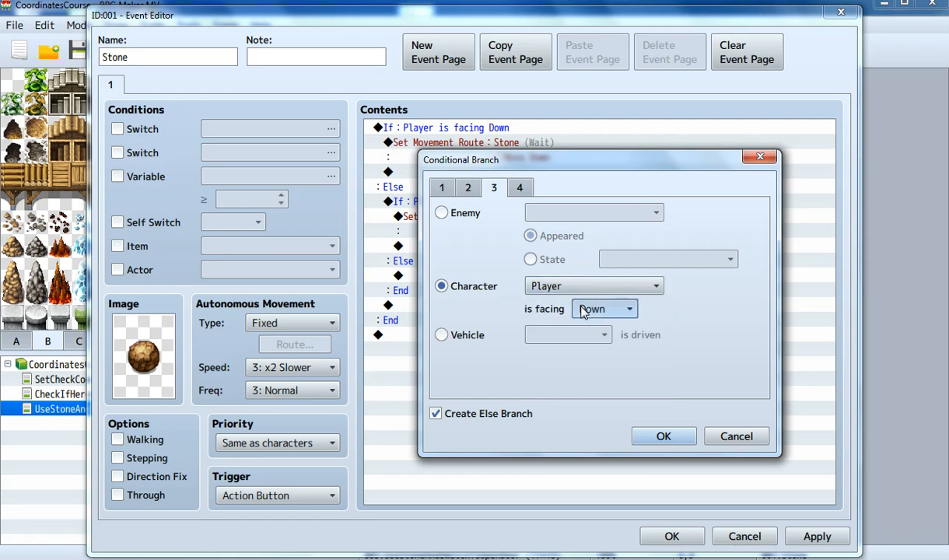
click(583, 312)
click(579, 345)
click(664, 435)
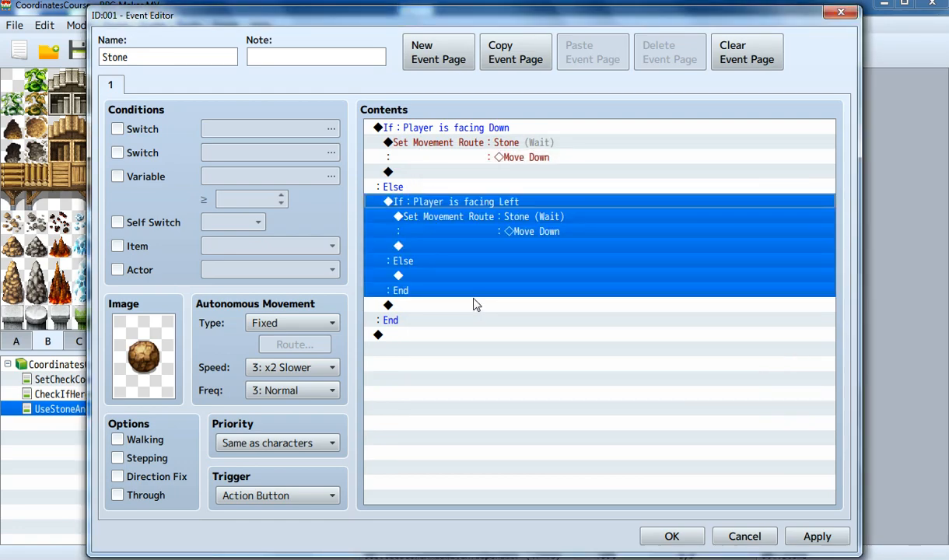
Replace the Stone's movement in the facing-Left branch with Move Left.
click(493, 217)
right_click(490, 222)
click(498, 246)
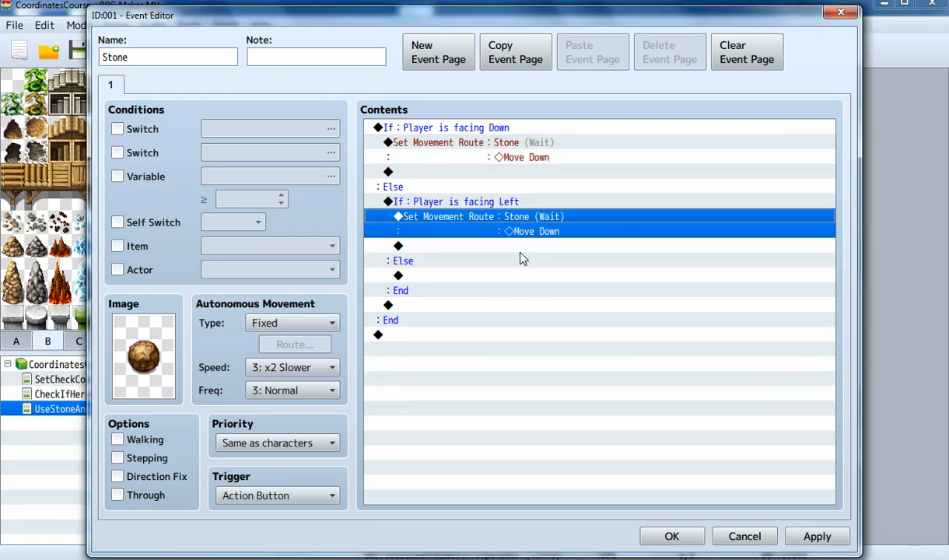
click(301, 185)
right_click(301, 186)
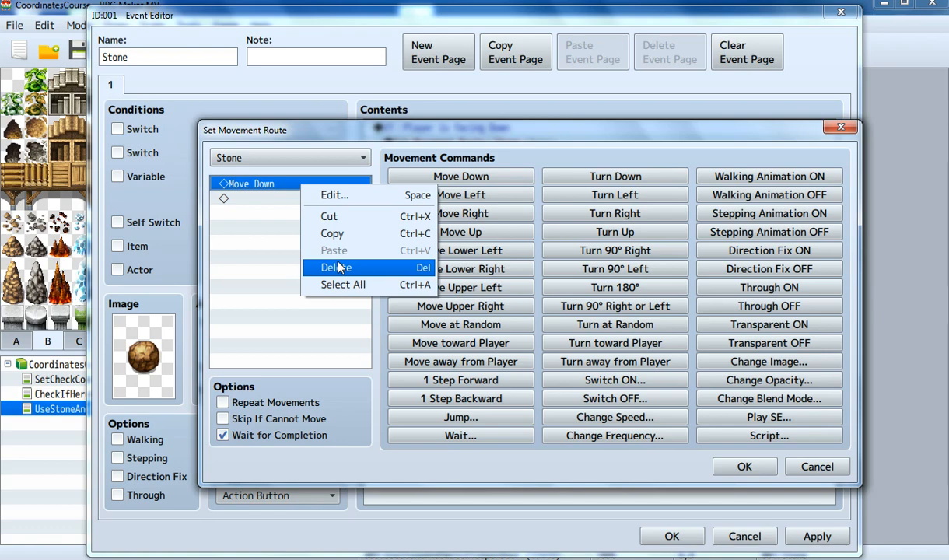
click(337, 267)
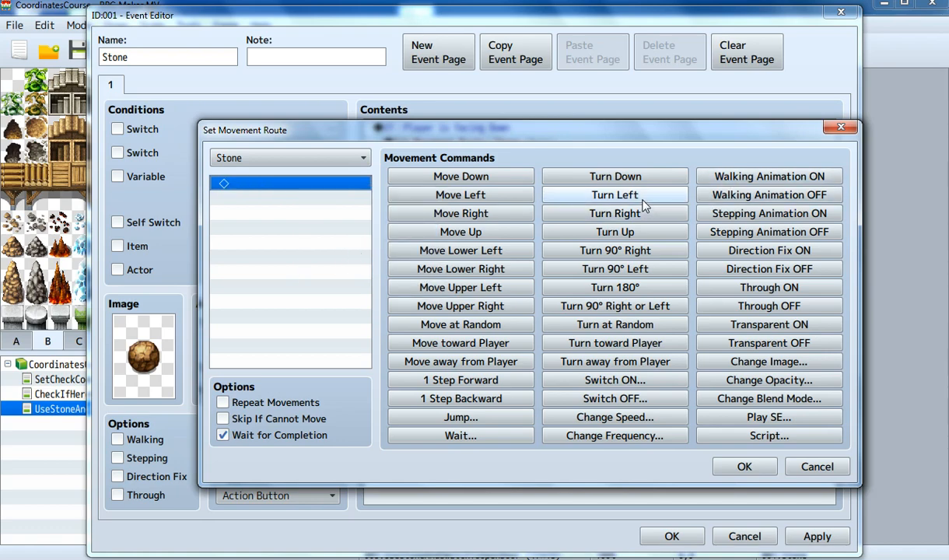
click(467, 192)
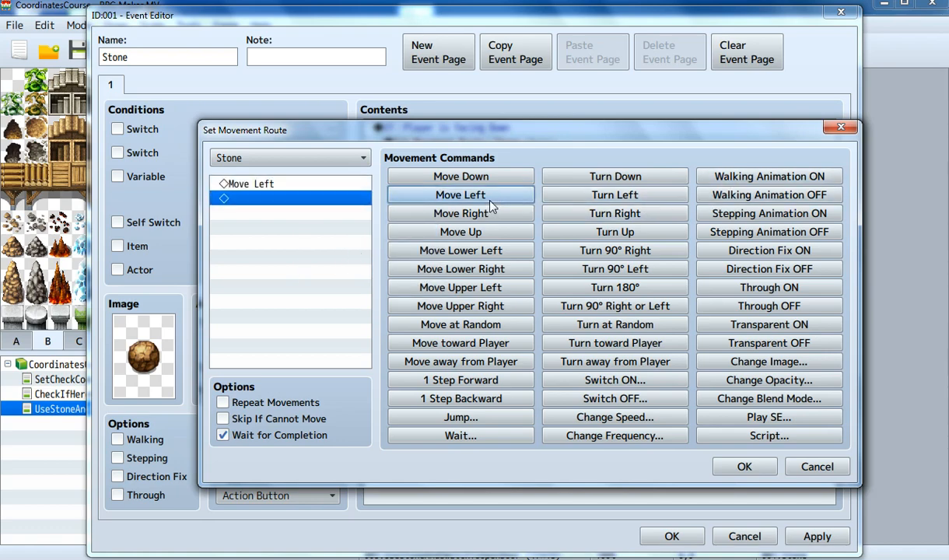
click(729, 470)
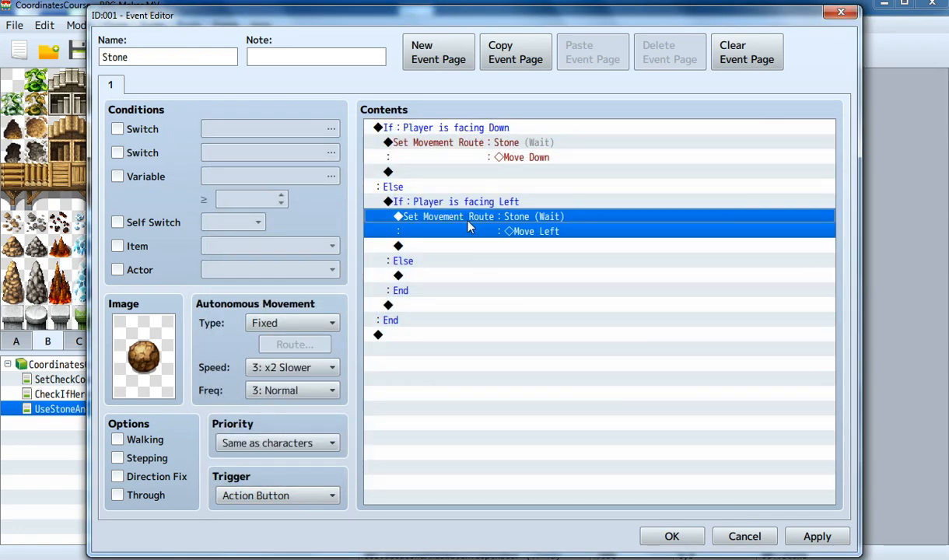
Copy the facing-Left conditional branch into its own Else section.
click(451, 201)
right_click(472, 213)
click(484, 263)
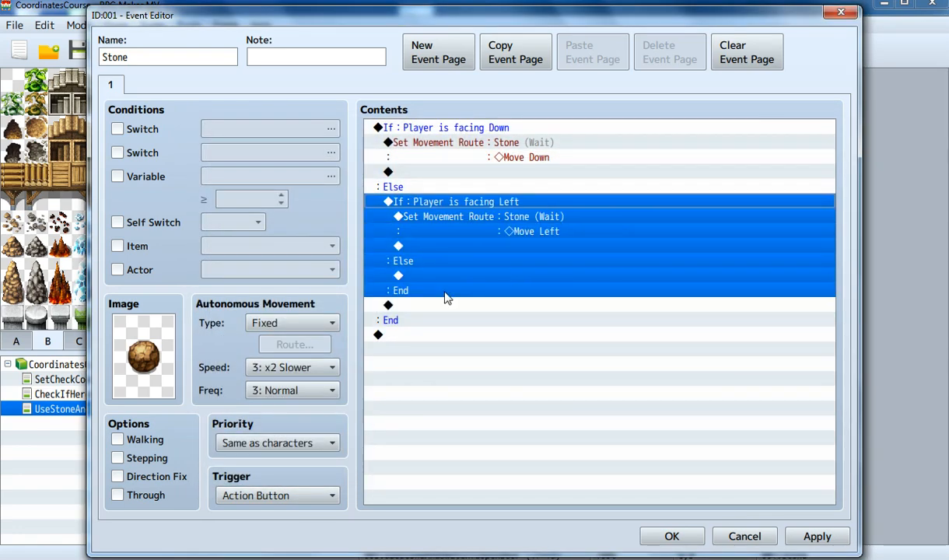
click(445, 277)
right_click(445, 279)
click(489, 356)
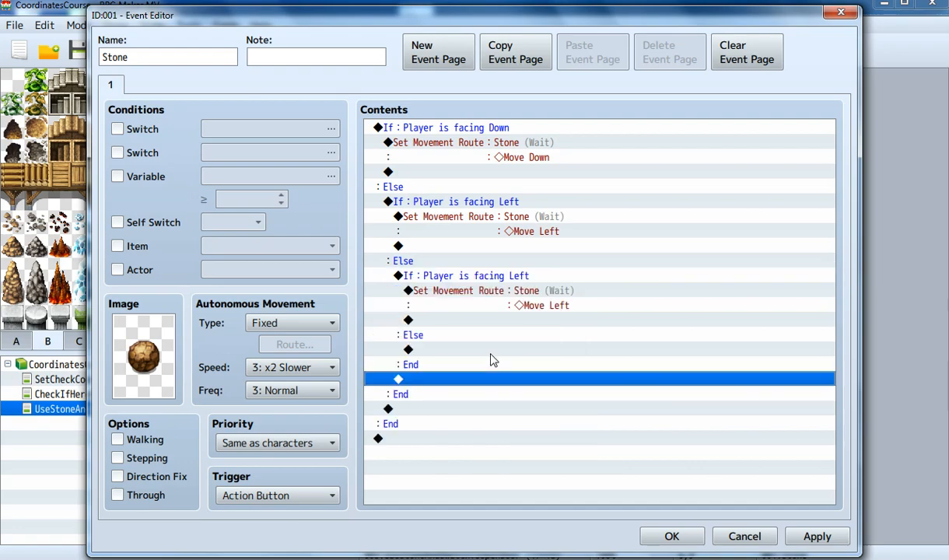
Change the innermost branch's condition so it checks whether the Player is facing Right.
right_click(484, 274)
click(508, 300)
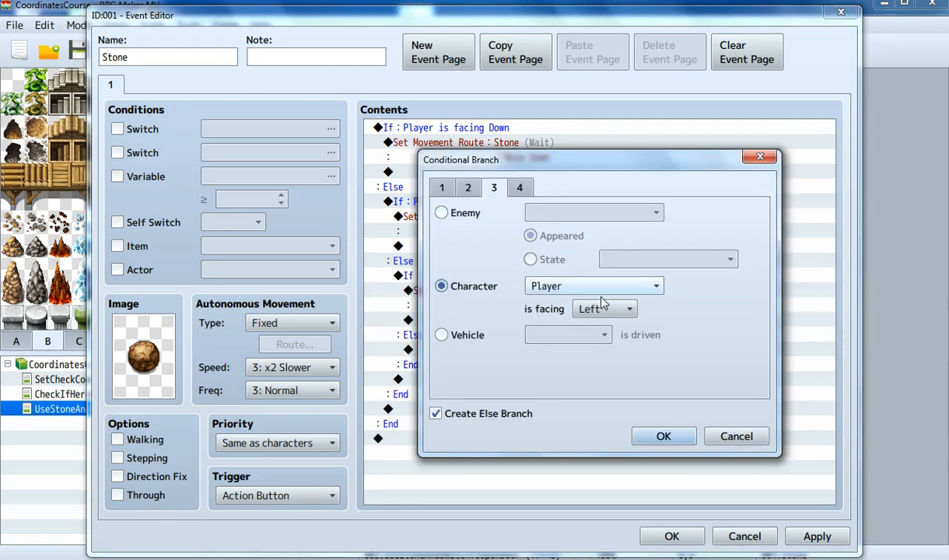
click(604, 306)
click(603, 360)
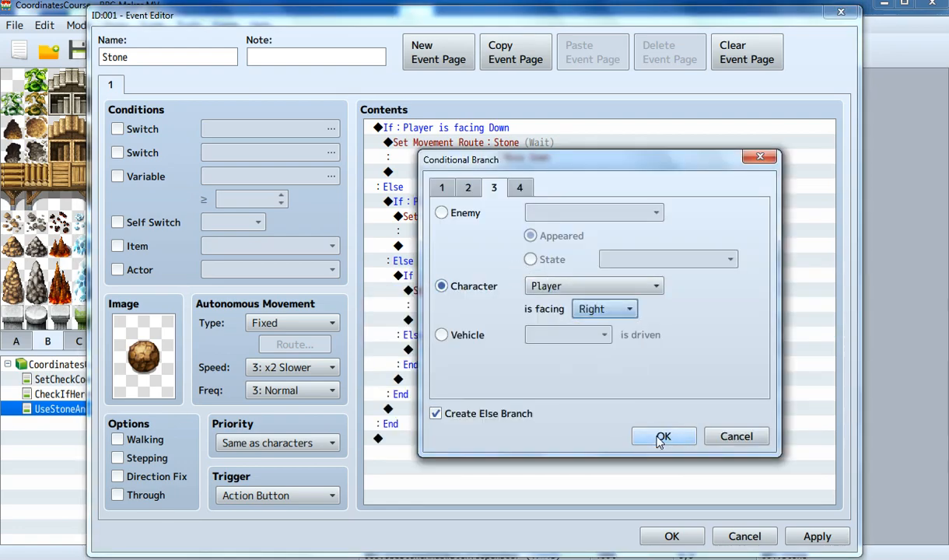
click(661, 437)
Replace the Stone's movement in the facing-Right branch with Move Right.
click(490, 279)
right_click(492, 296)
click(547, 320)
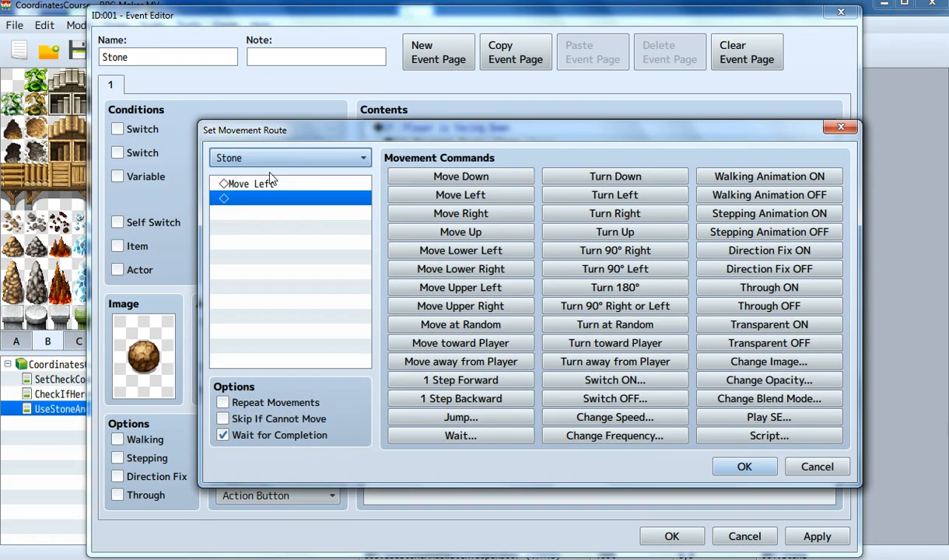
click(268, 183)
right_click(277, 188)
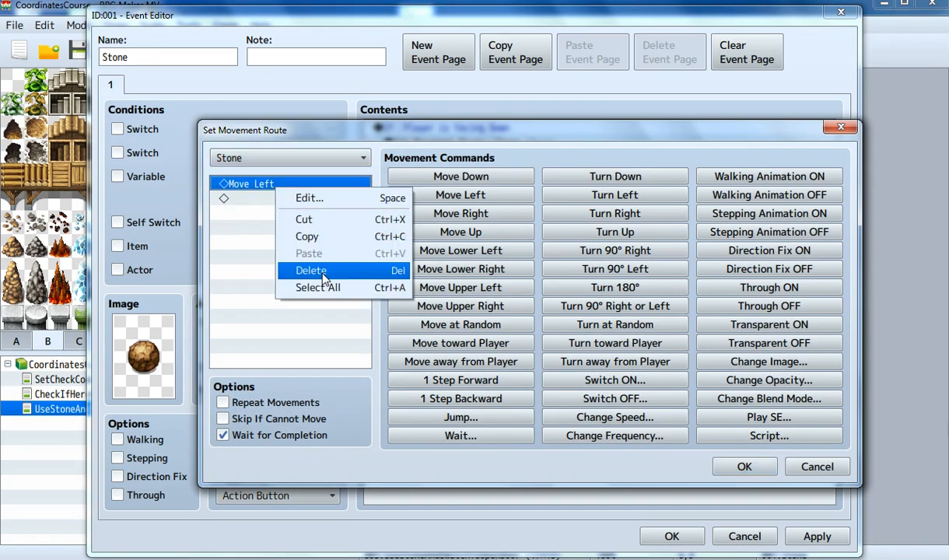
click(320, 272)
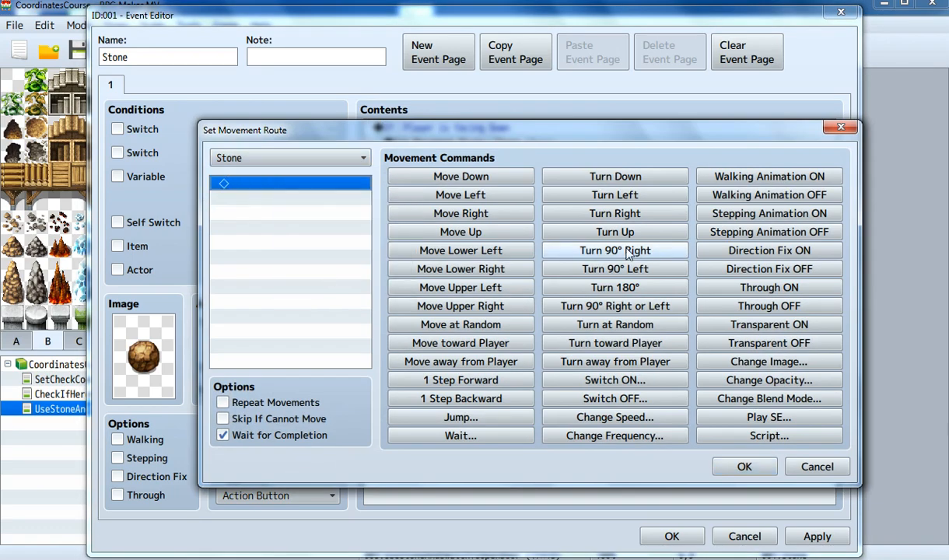
click(501, 217)
click(739, 467)
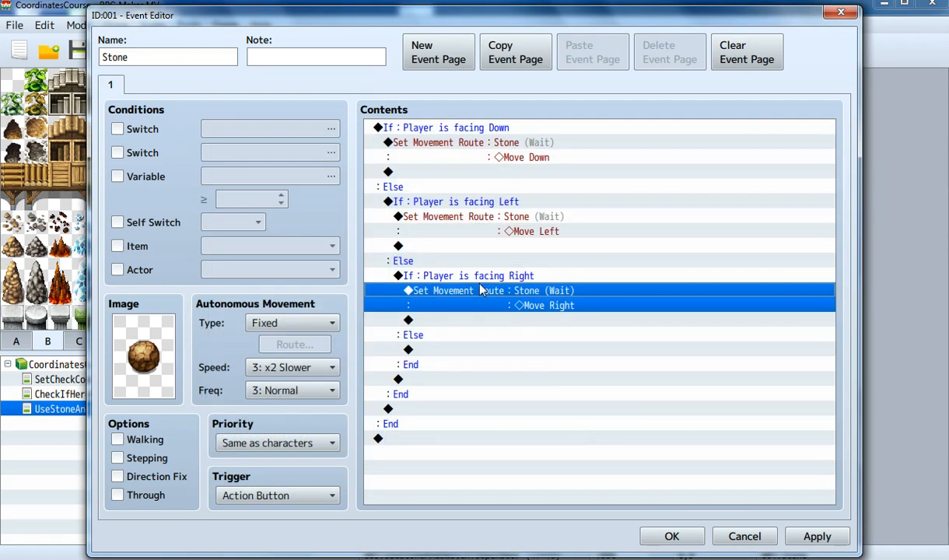
Copy the facing-Right conditional branch into its own Else section.
click(459, 276)
right_click(459, 275)
click(502, 331)
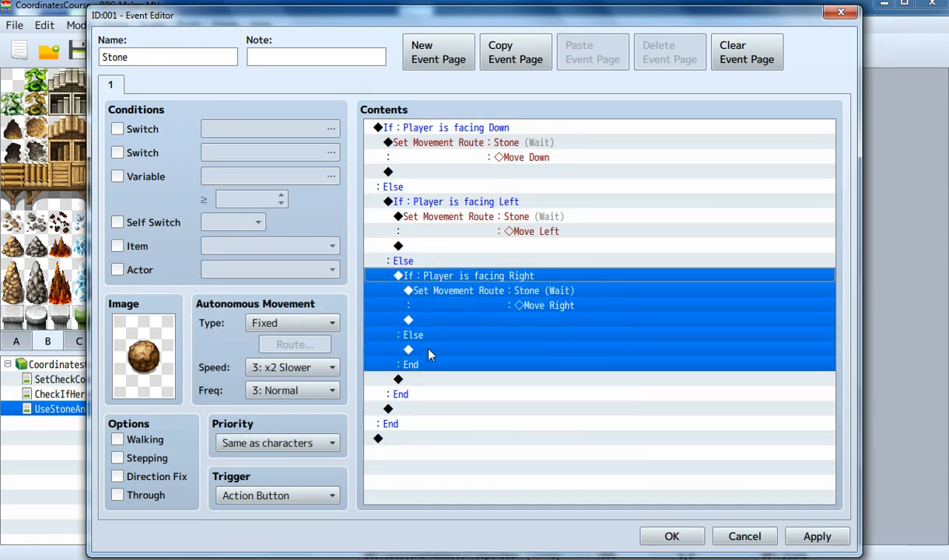
click(437, 351)
right_click(437, 351)
click(486, 430)
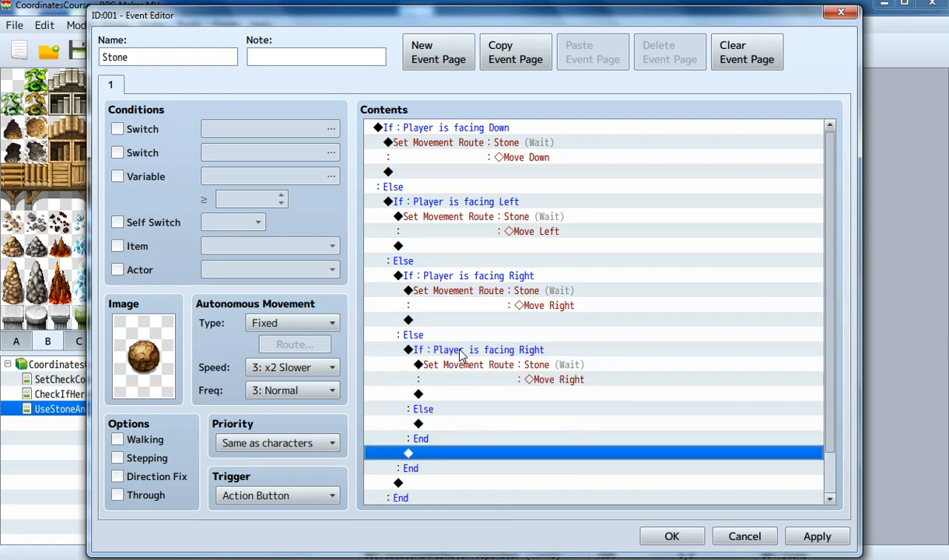
Change the innermost branch's condition so it checks whether the Player is facing Up.
right_click(462, 355)
click(498, 375)
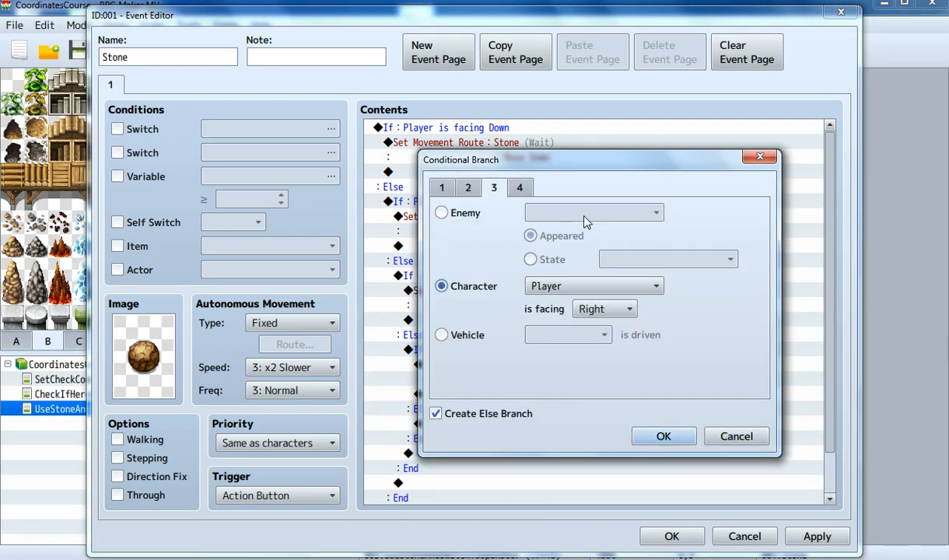
click(606, 309)
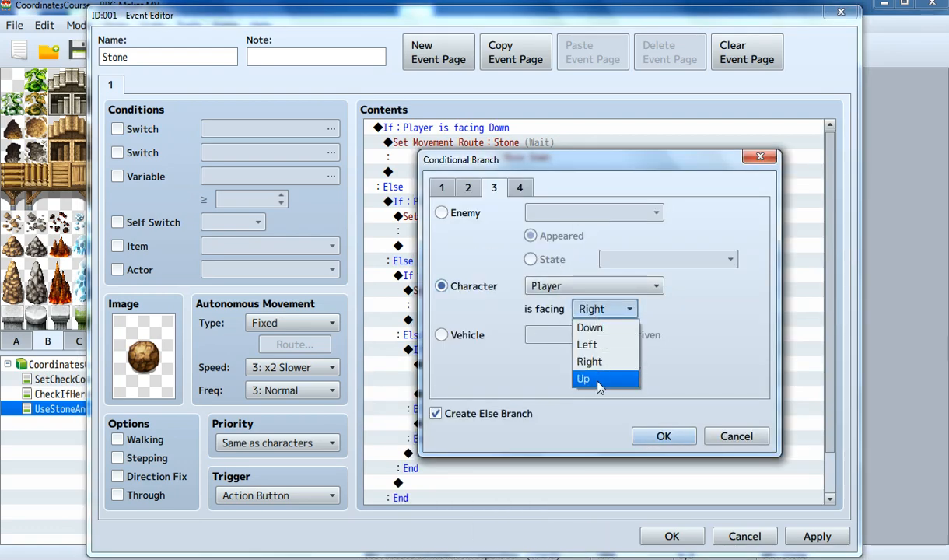
click(599, 381)
click(662, 438)
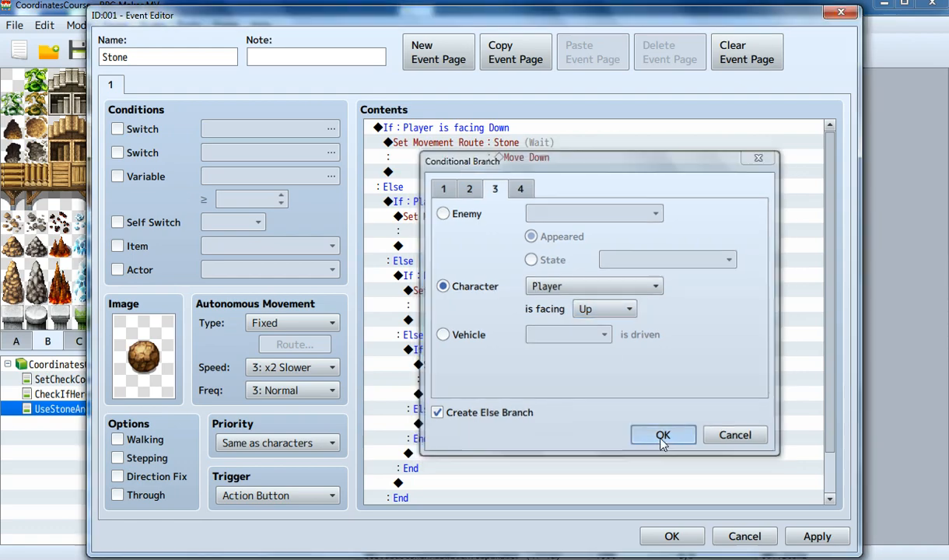
Replace the Stone's movement in the facing-Up branch with Move Up.
right_click(512, 366)
click(547, 394)
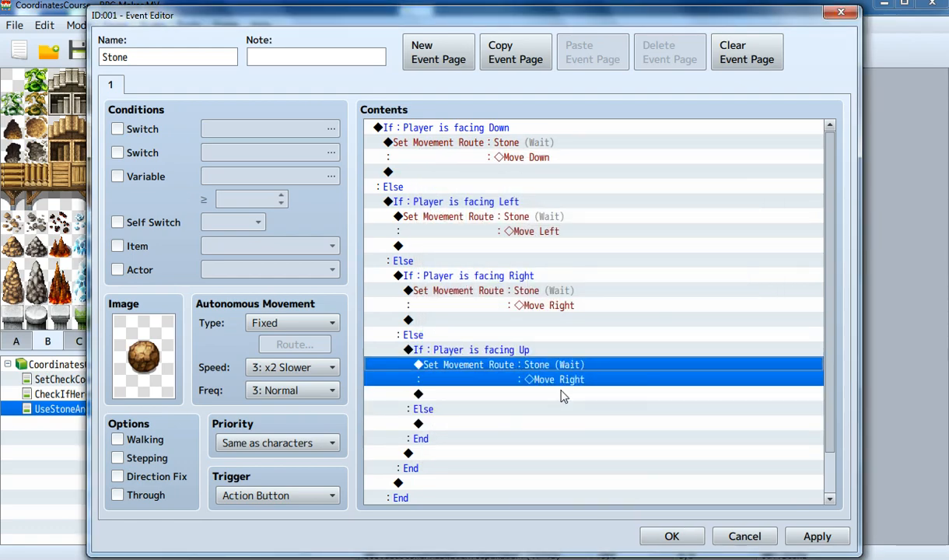
click(265, 183)
key(Delete)
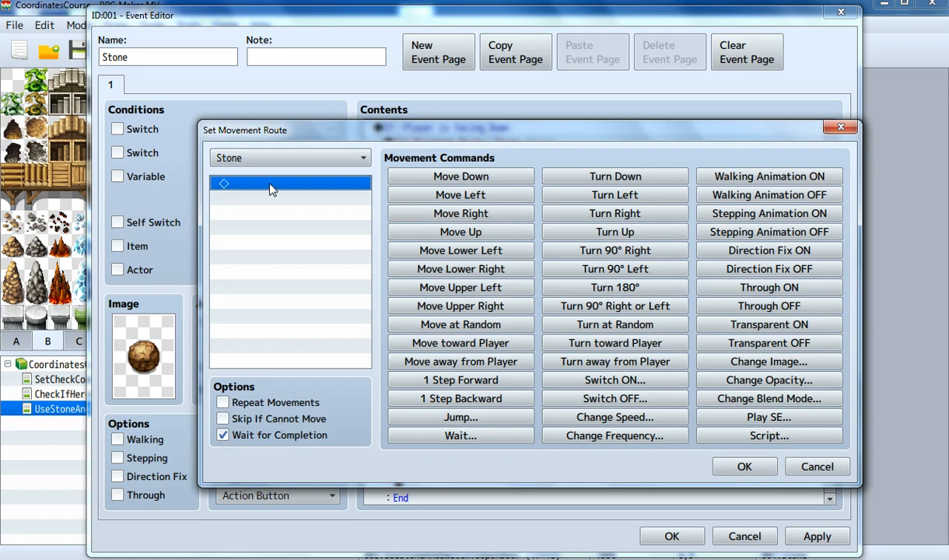
click(460, 232)
click(743, 466)
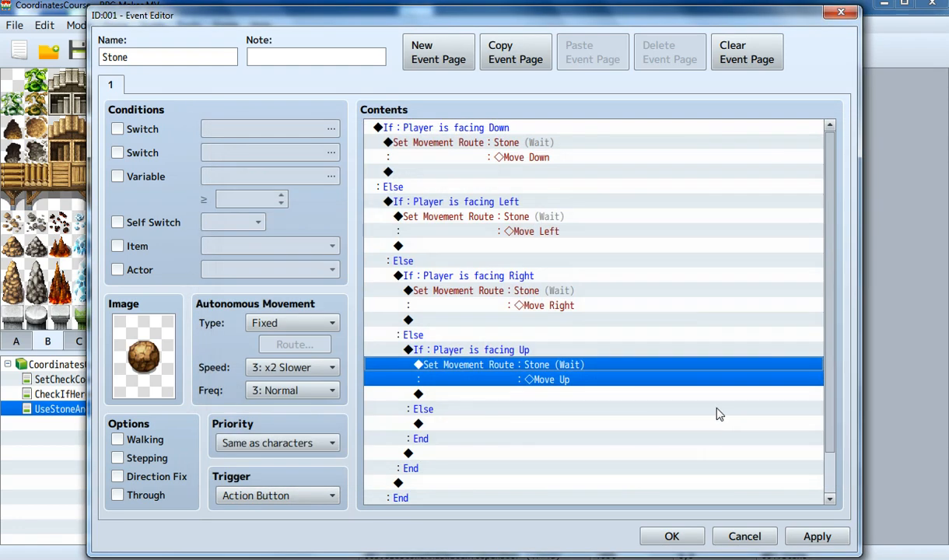
Remove the Else branch from the facing-Up conditional branch and save the Stone event.
click(479, 350)
right_click(484, 351)
click(521, 389)
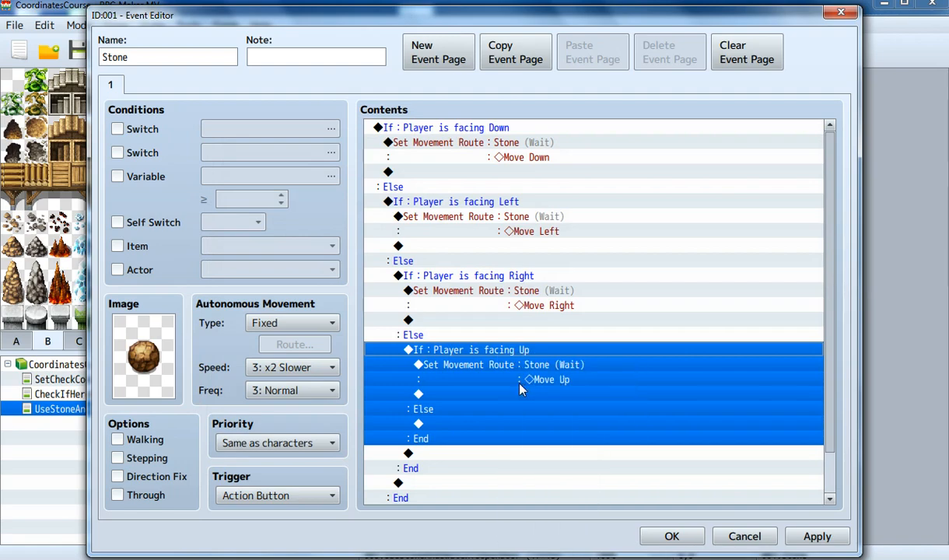
click(476, 413)
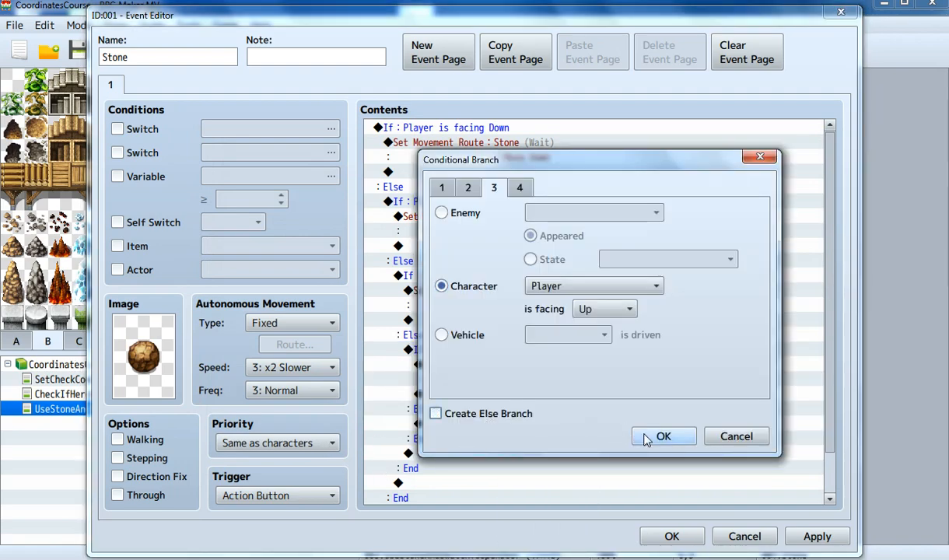
click(664, 437)
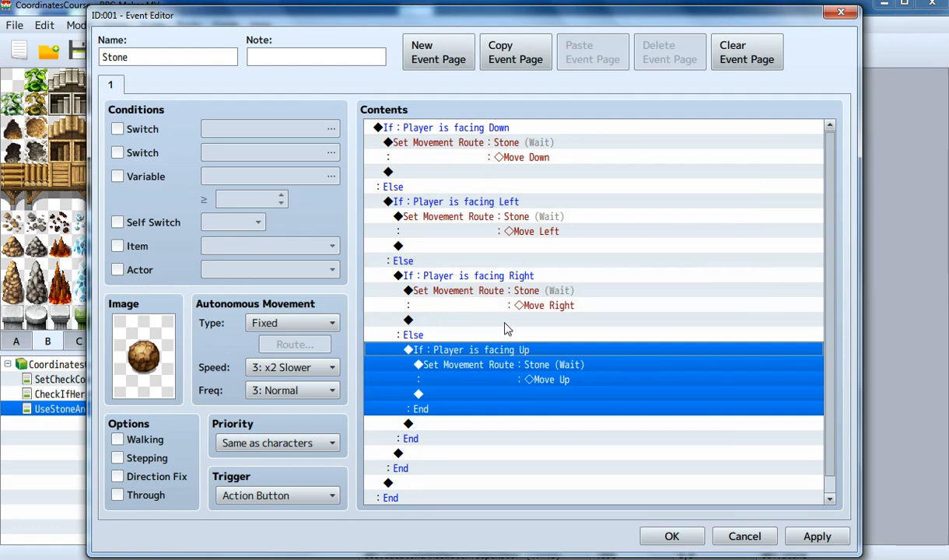
click(475, 364)
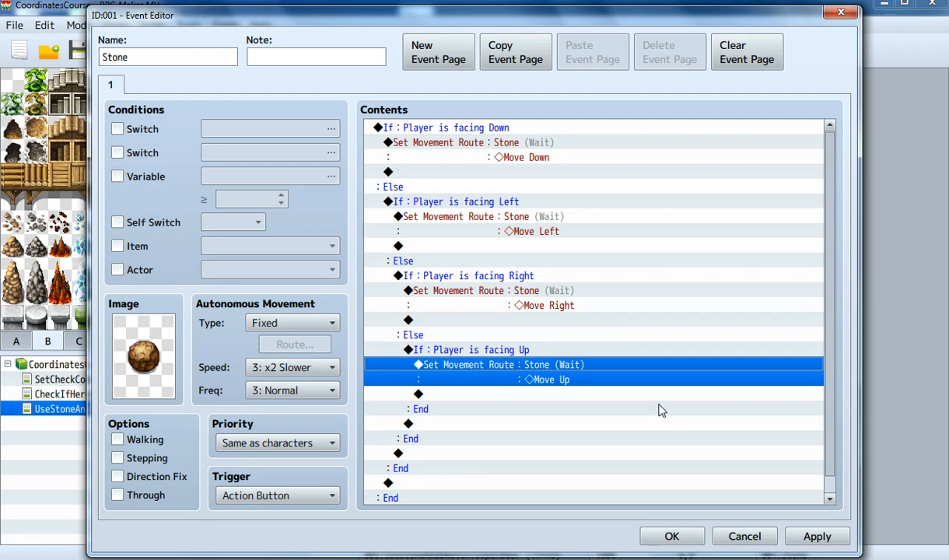
click(676, 544)
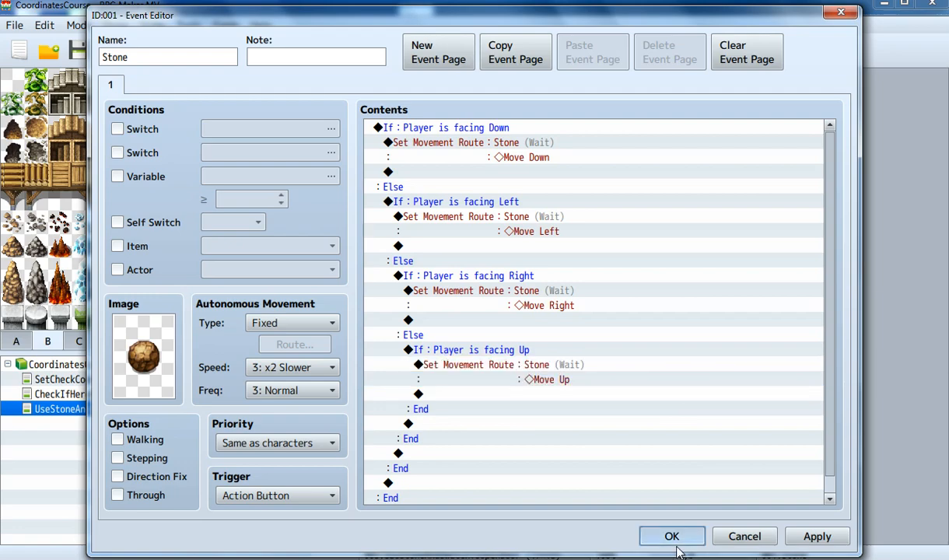
click(674, 541)
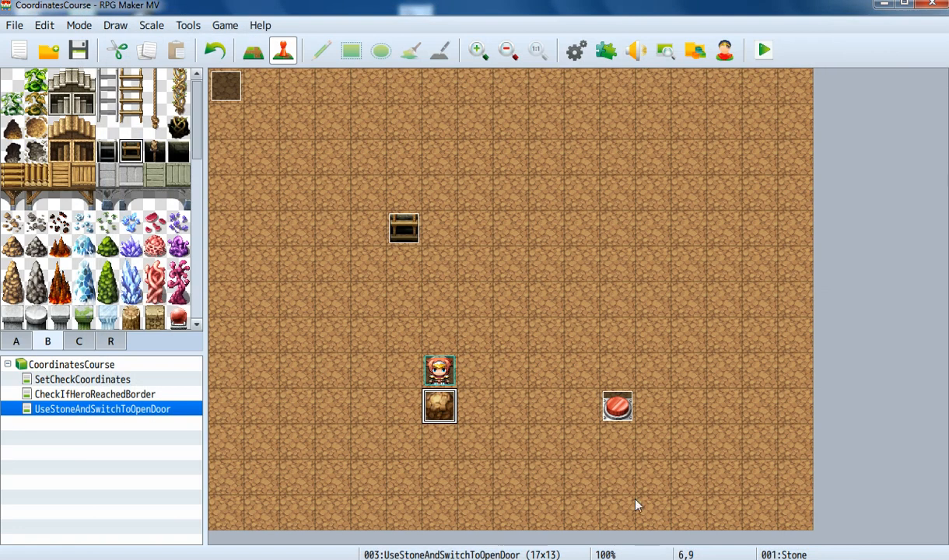
Start a playtest of the project to try pushing the stone.
click(764, 49)
key(Return)
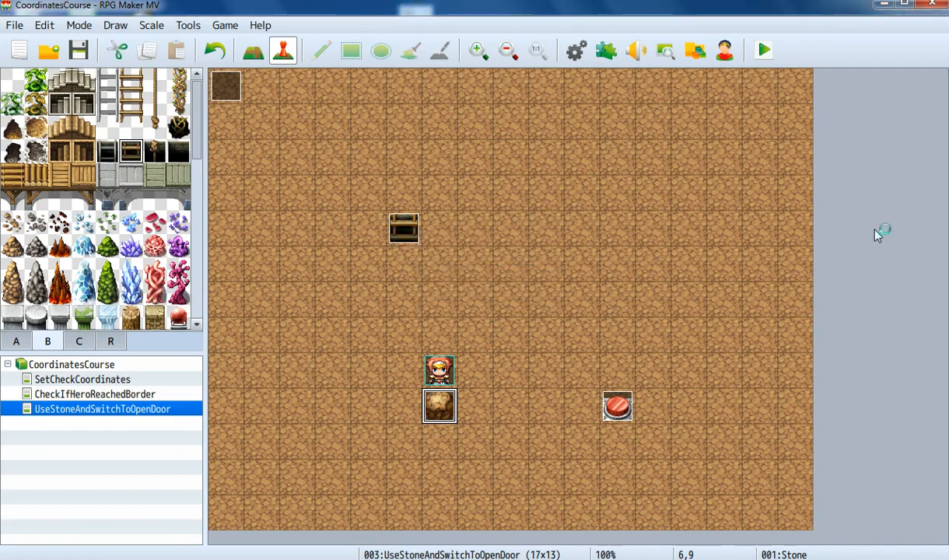
key(ctrl+r)
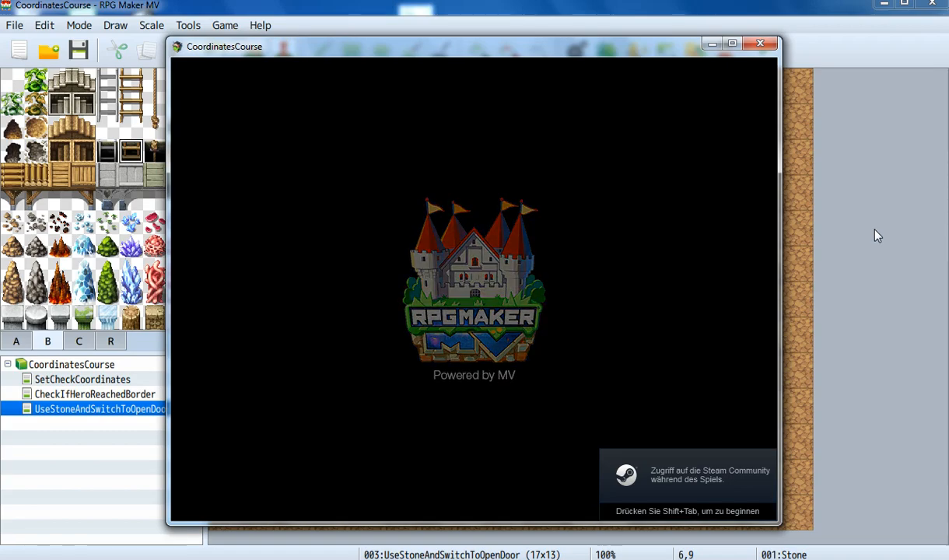
Begin a new game and walk to the stone's left side to test pushing it one tile right.
key(Return)
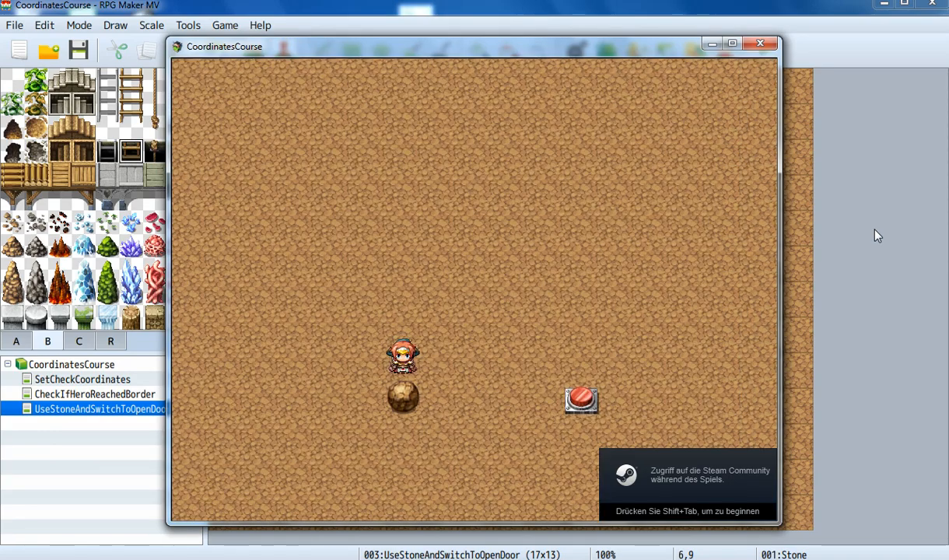
key(Left)
key(Left)
key(Left)
key(Down)
key(Right)
key(Right)
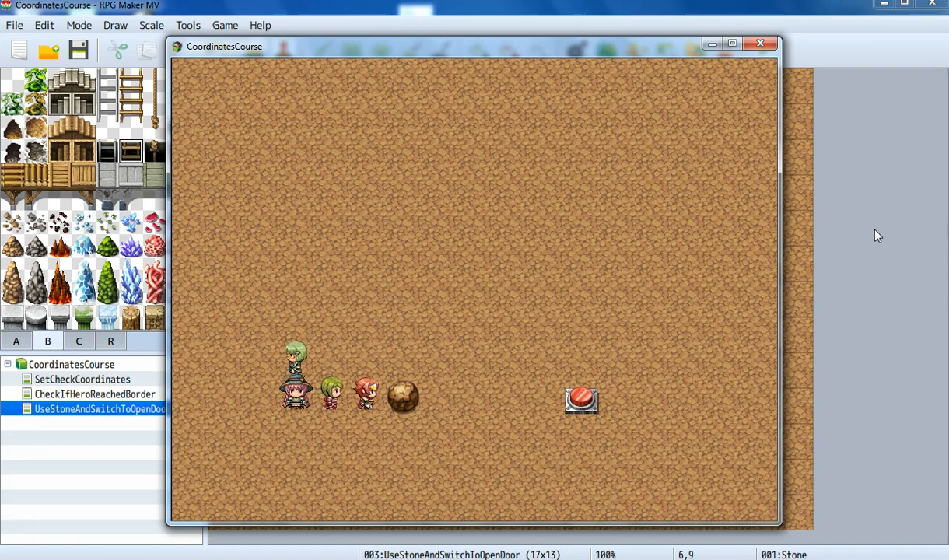
key(Return)
key(Right)
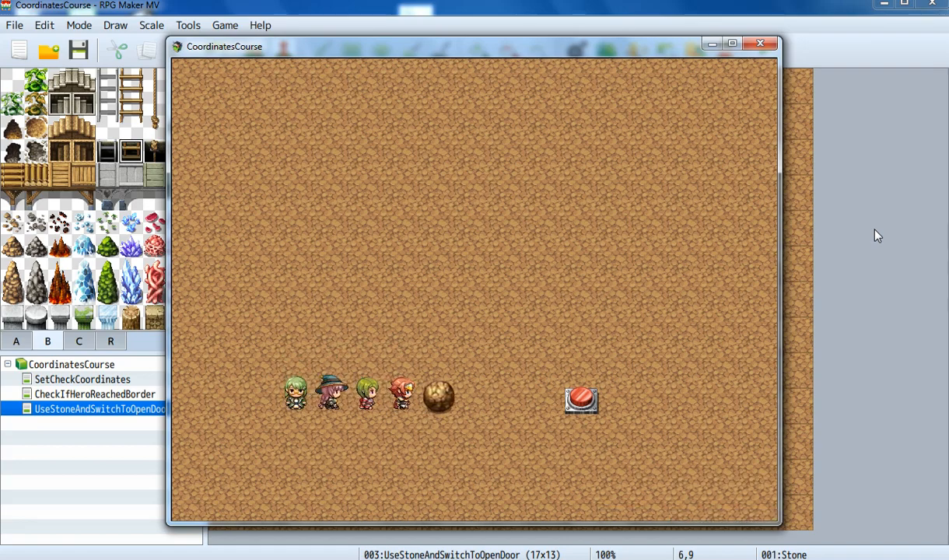
Walk beneath the stone and test pushing it one tile up.
key(Down)
key(Right)
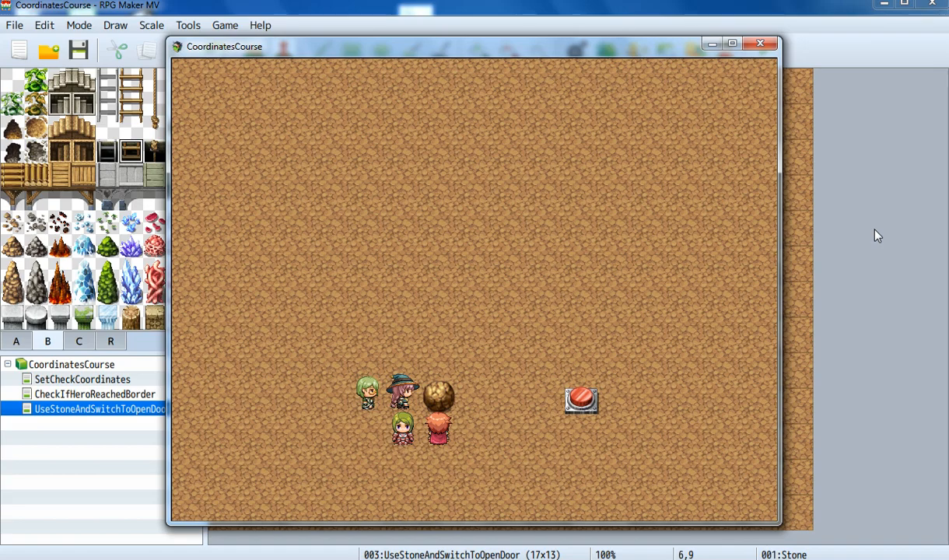
key(Return)
key(Right)
key(Left)
key(Up)
Walk around to the stone's right side and test pushing it one tile left.
key(Right)
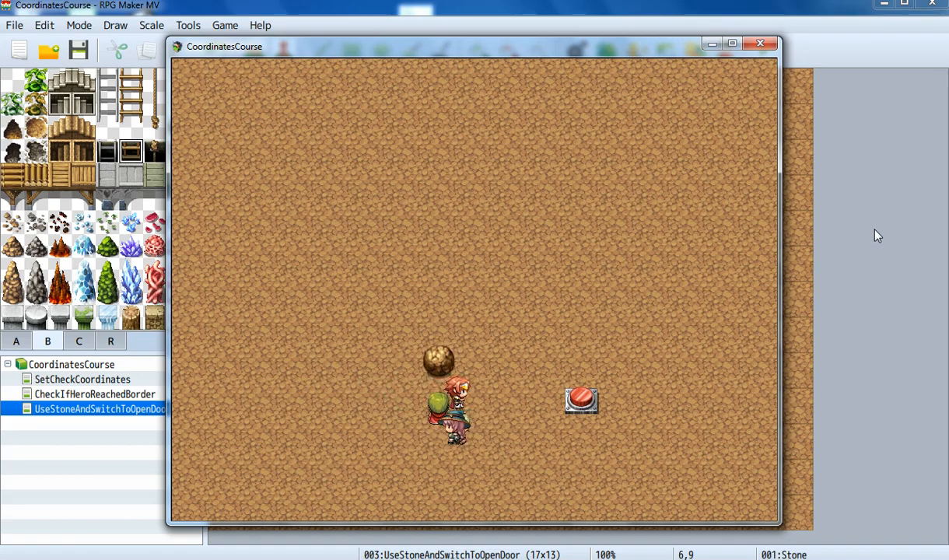
key(Up)
key(Up)
key(Down)
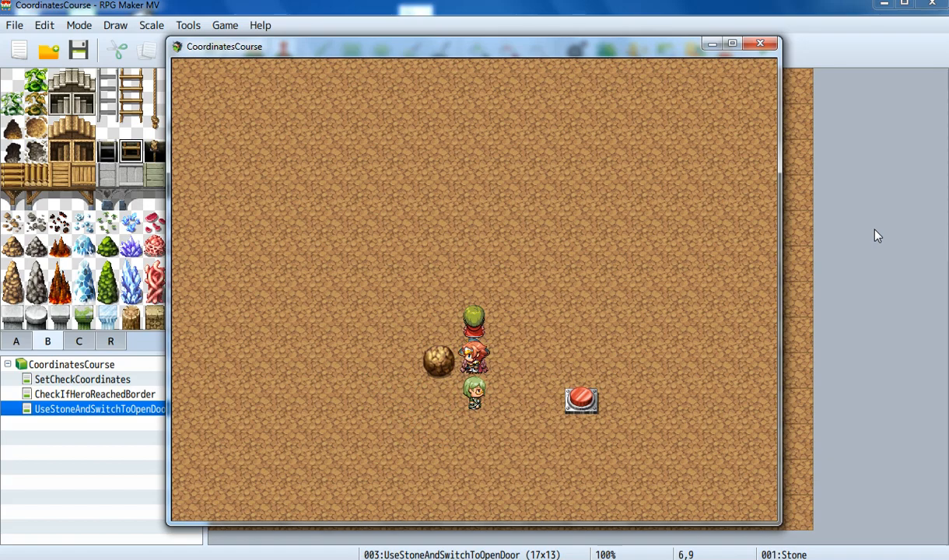
key(Return)
key(Left)
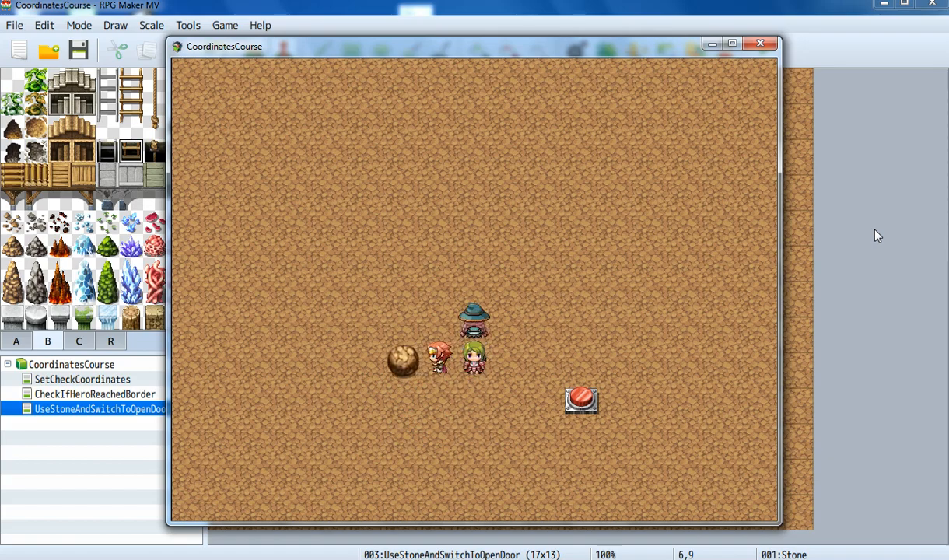
Walk around to the tile above the stone and test pushing it one tile down.
key(Down)
key(Left)
key(Left)
key(Left)
key(Up)
key(Up)
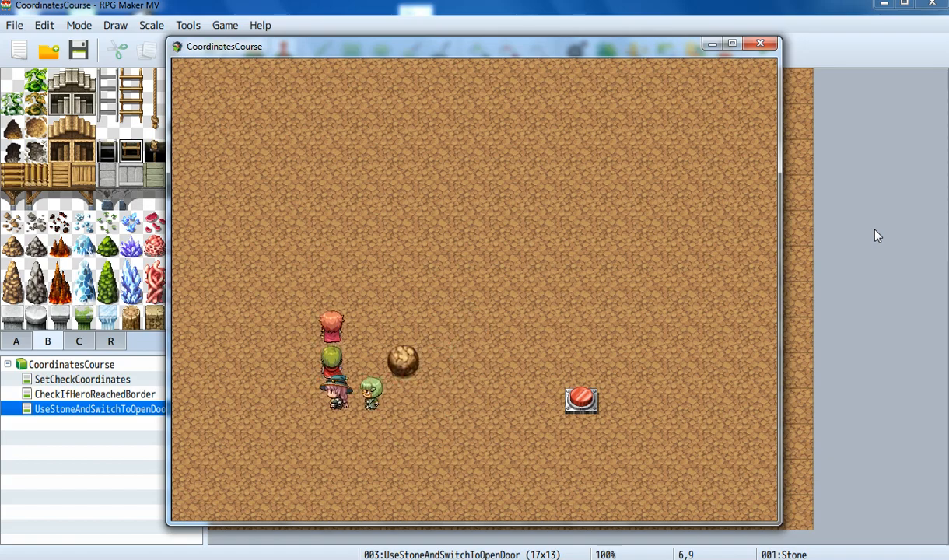
key(Right)
key(Right)
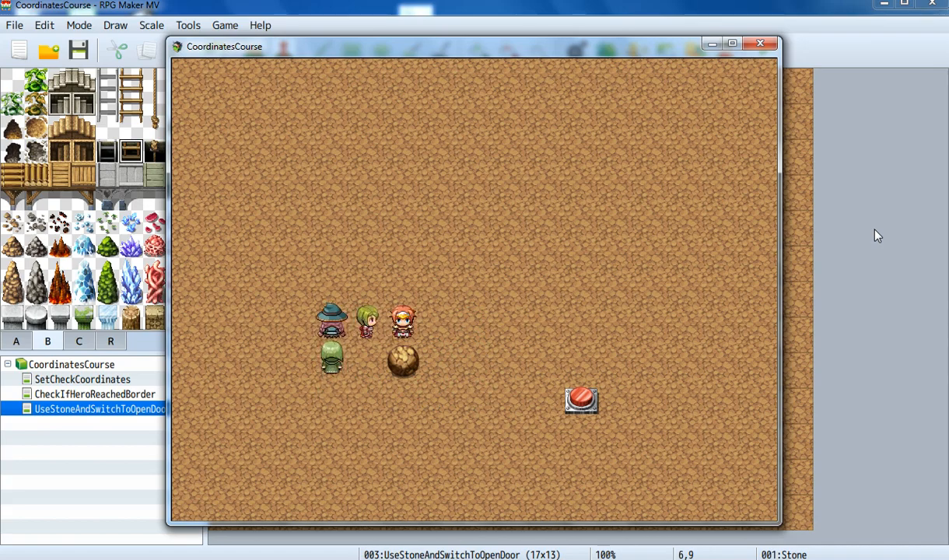
key(Down)
key(Return)
key(Down)
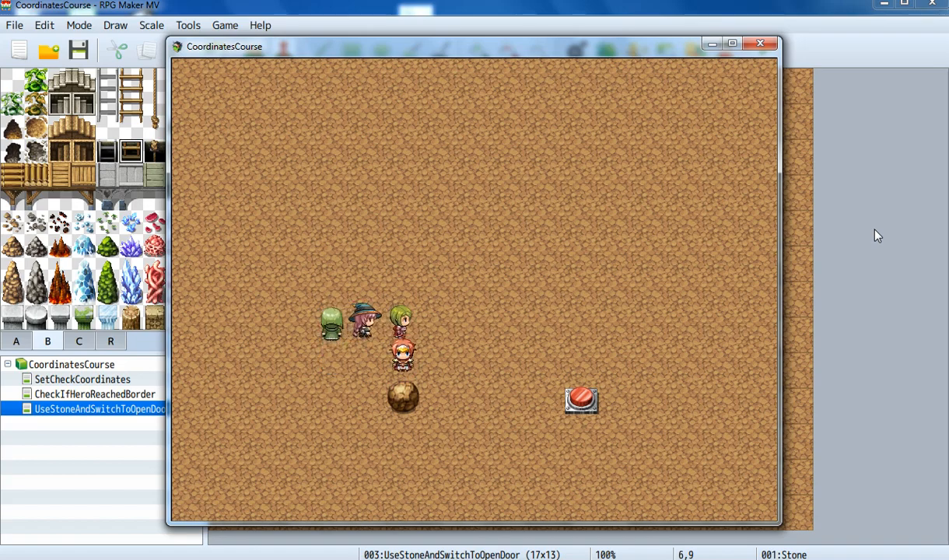
Push the stone right until it sits beside the red button, and end the playtest.
key(Left)
key(Down)
key(Right)
key(Return)
key(Right)
key(Return)
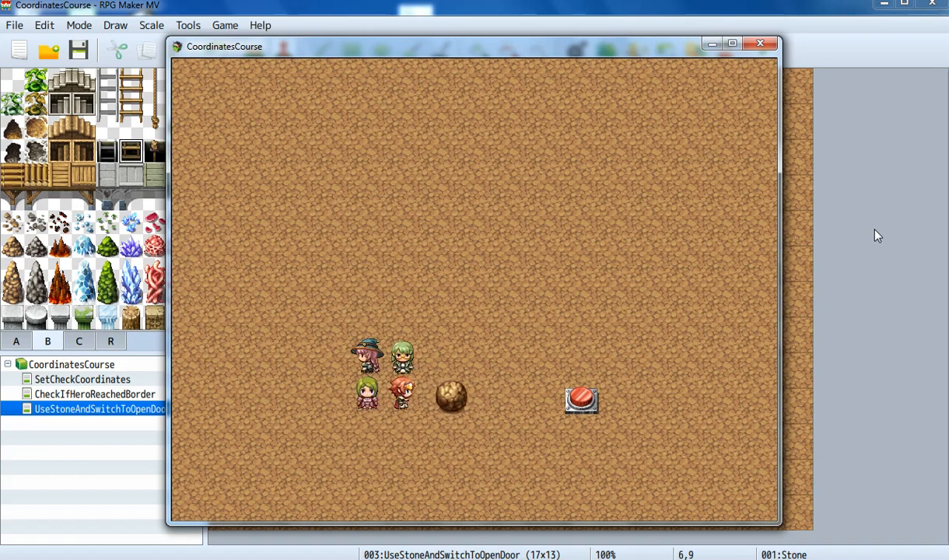
key(Right)
key(Right)
key(Right)
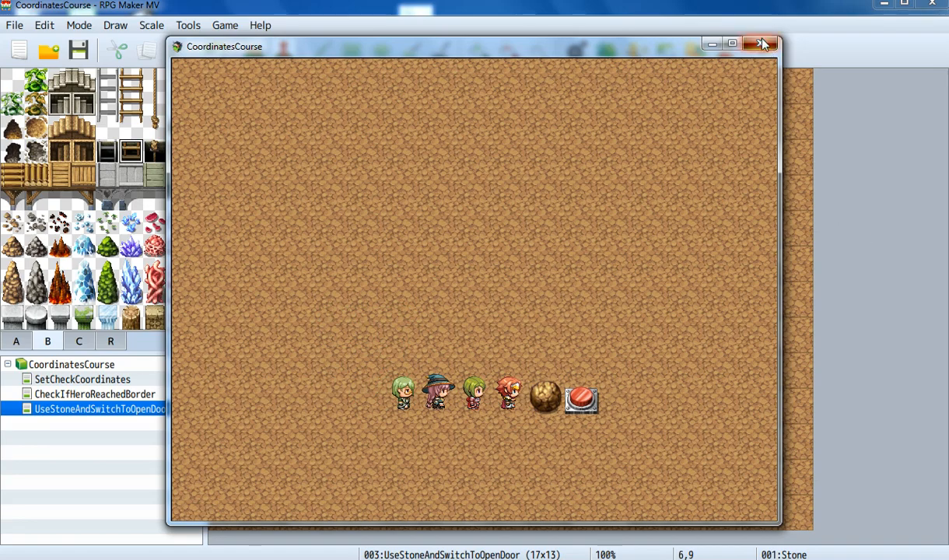
click(762, 43)
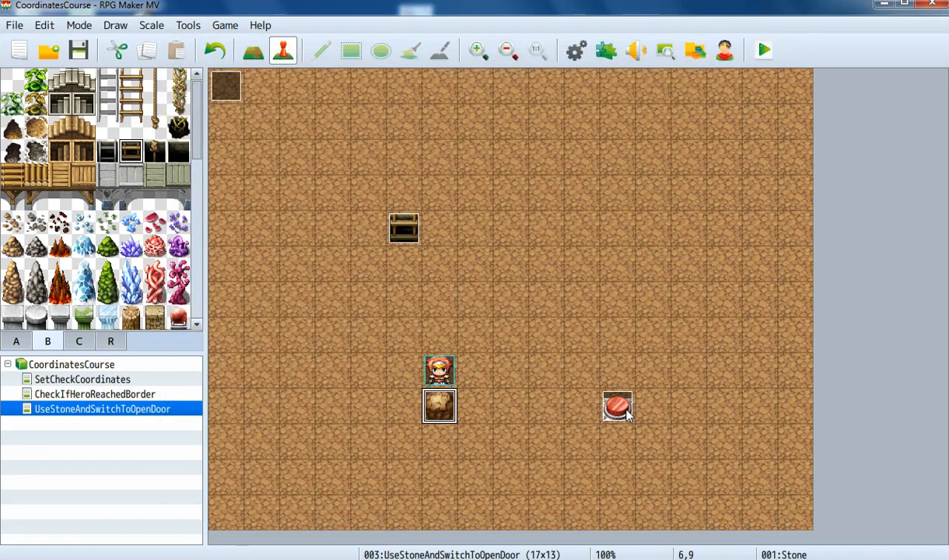
Enable the Through option on the Button event and move the player's starting position to tile 4,9.
double_click(627, 413)
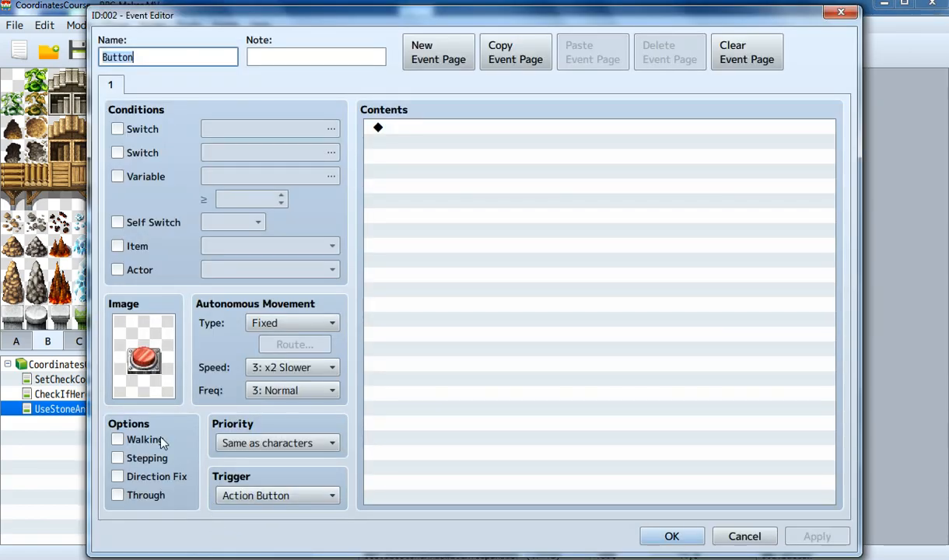
click(118, 498)
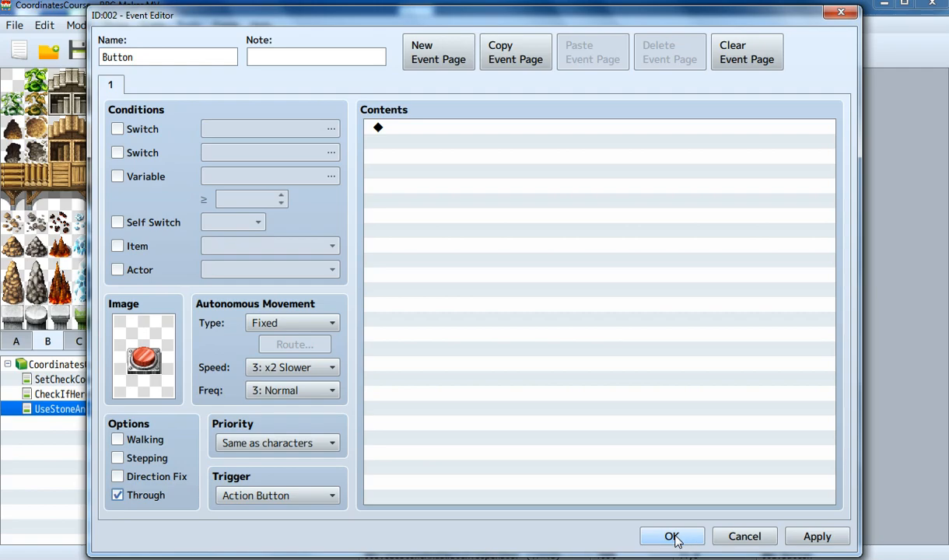
click(144, 498)
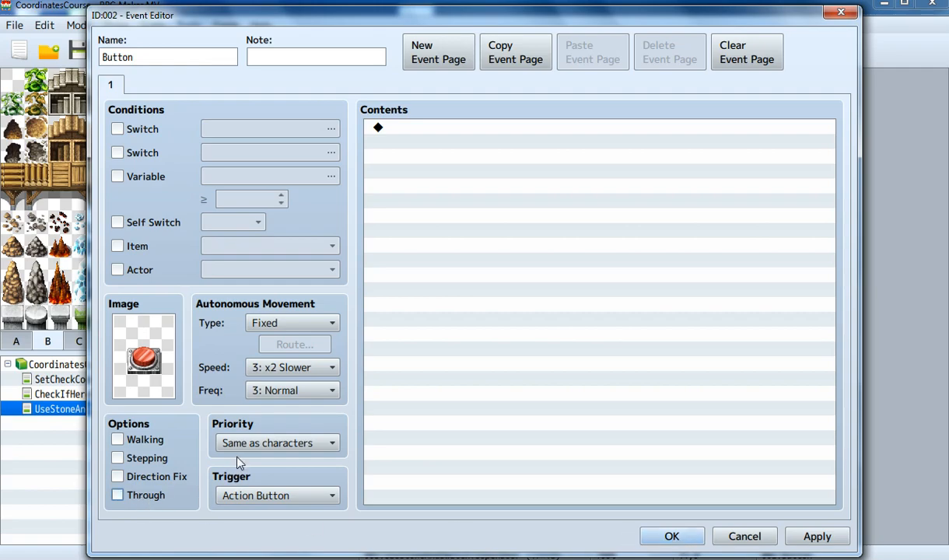
click(152, 497)
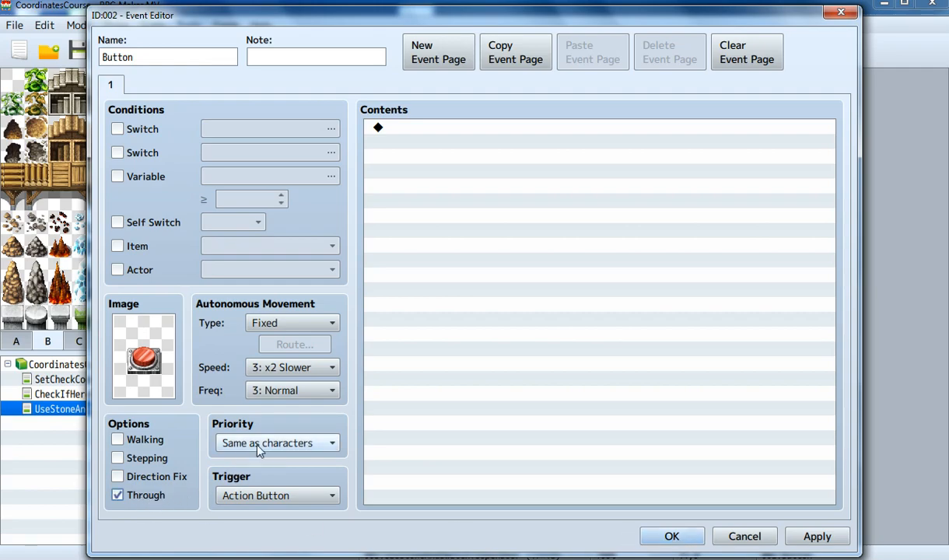
click(674, 536)
mouse_move(438, 371)
mouse_down()
mouse_move(416, 354)
mouse_move(328, 389)
mouse_move(367, 405)
mouse_up()
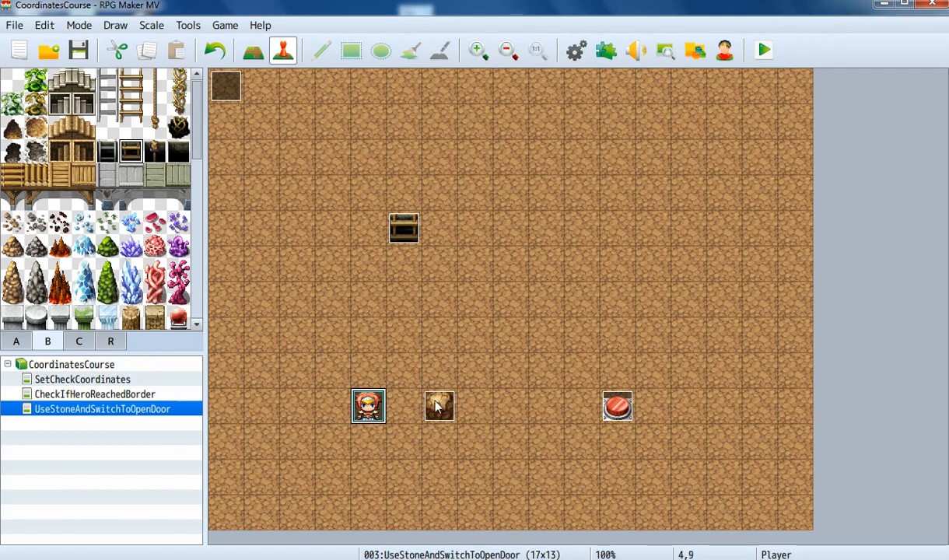
Start a Control Variables command in the Coordinates event and open the selection of its single variable.
double_click(220, 85)
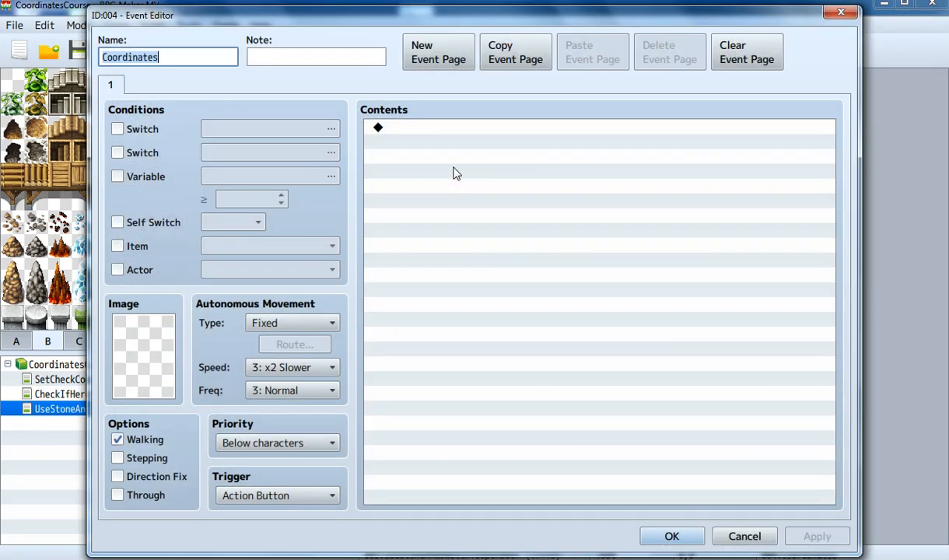
double_click(460, 129)
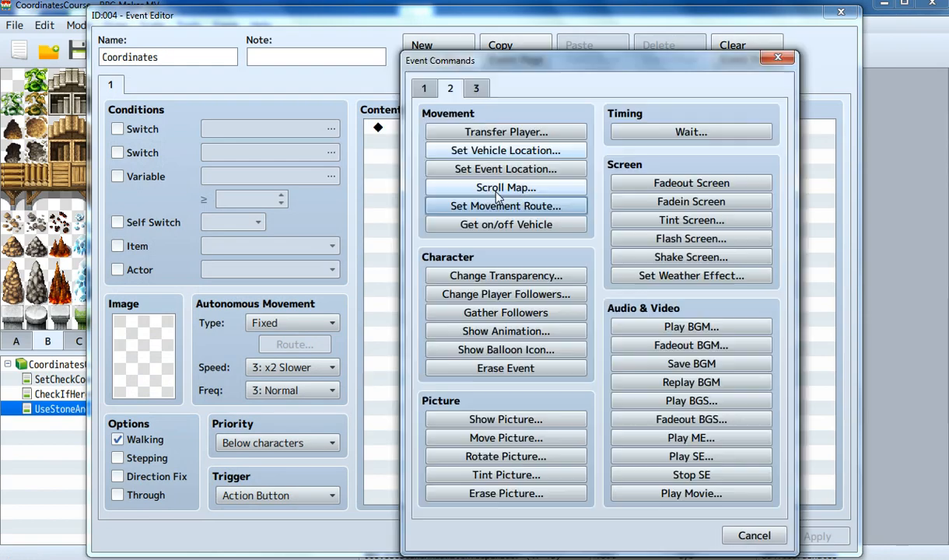
click(425, 90)
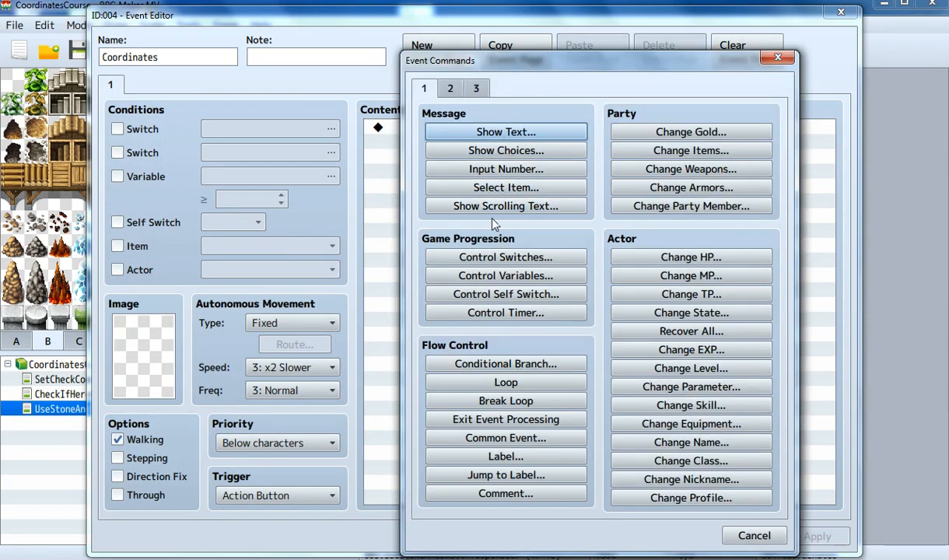
click(505, 277)
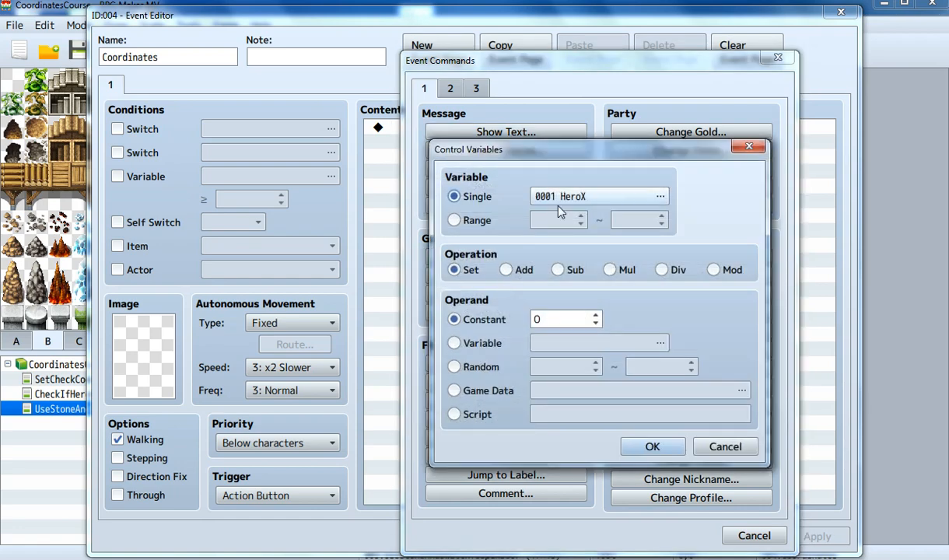
click(533, 193)
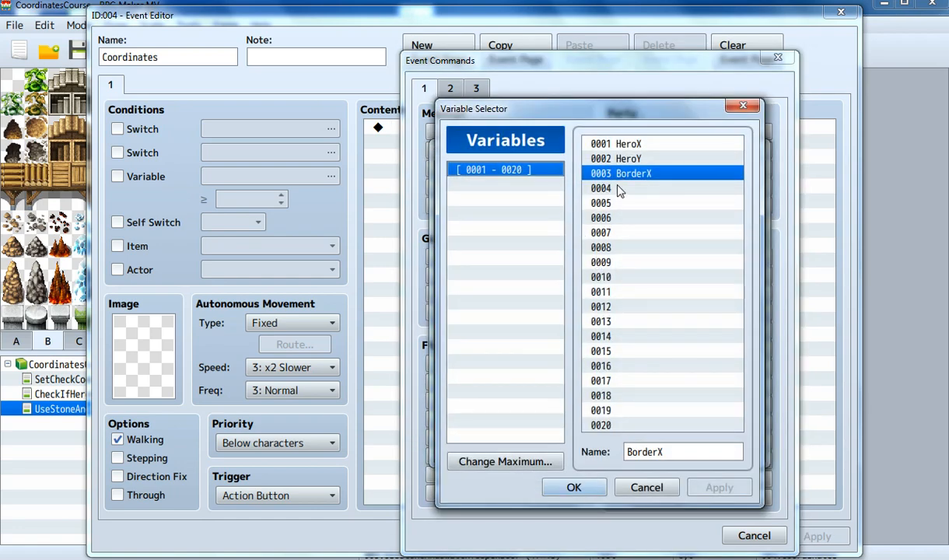
Name variable 0005 StoneX and variable 0006 StoneY.
click(593, 202)
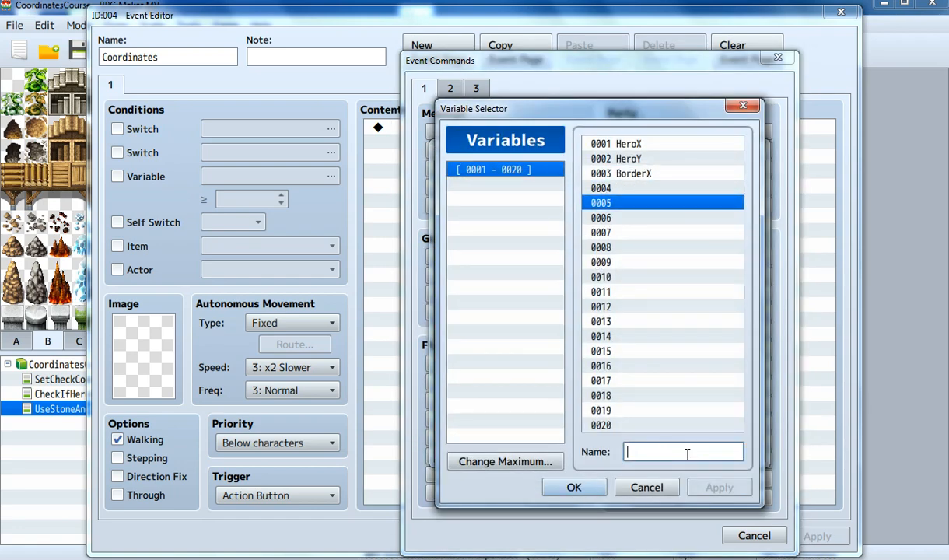
click(631, 190)
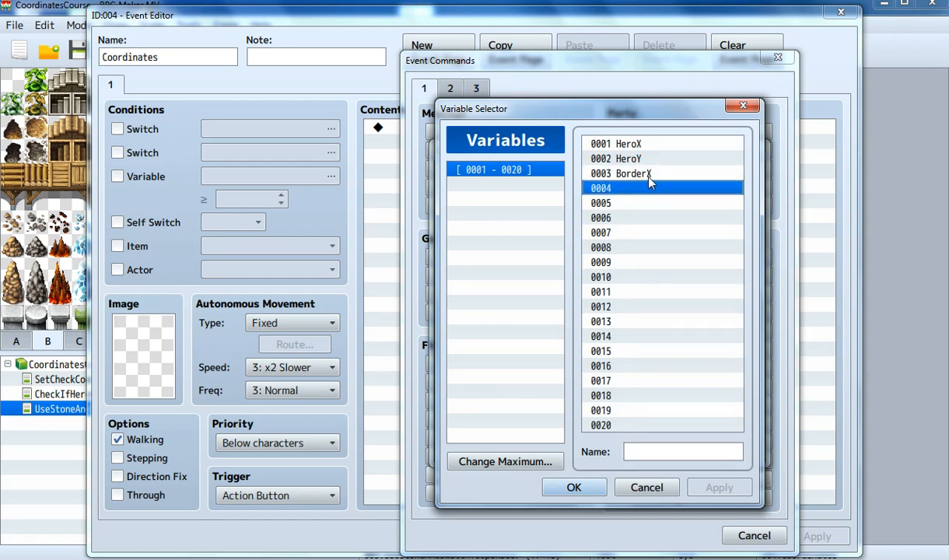
click(651, 179)
click(650, 188)
click(638, 204)
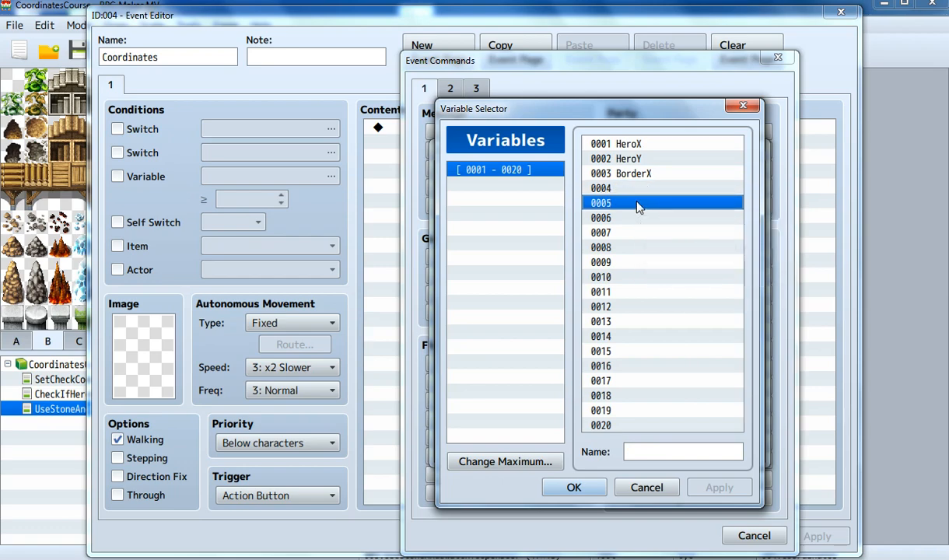
click(656, 454)
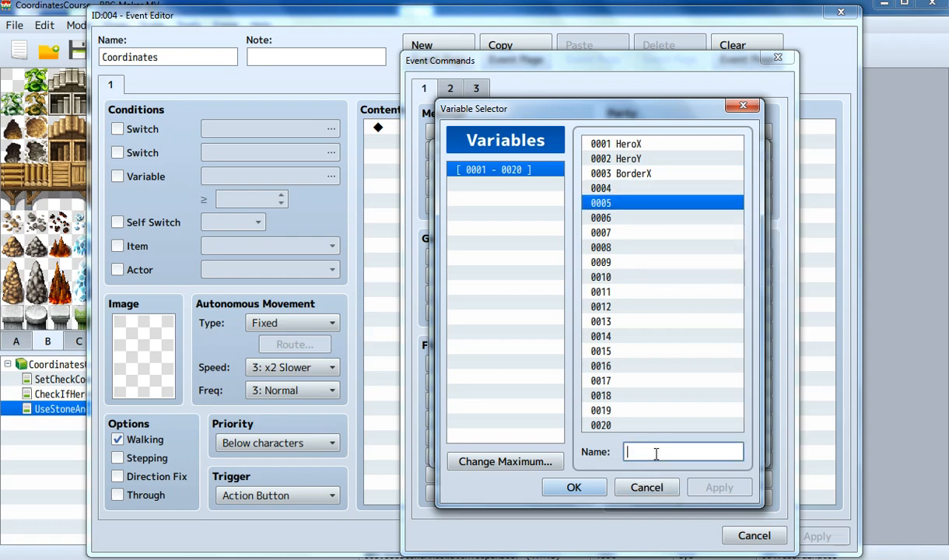
text(StoneX)
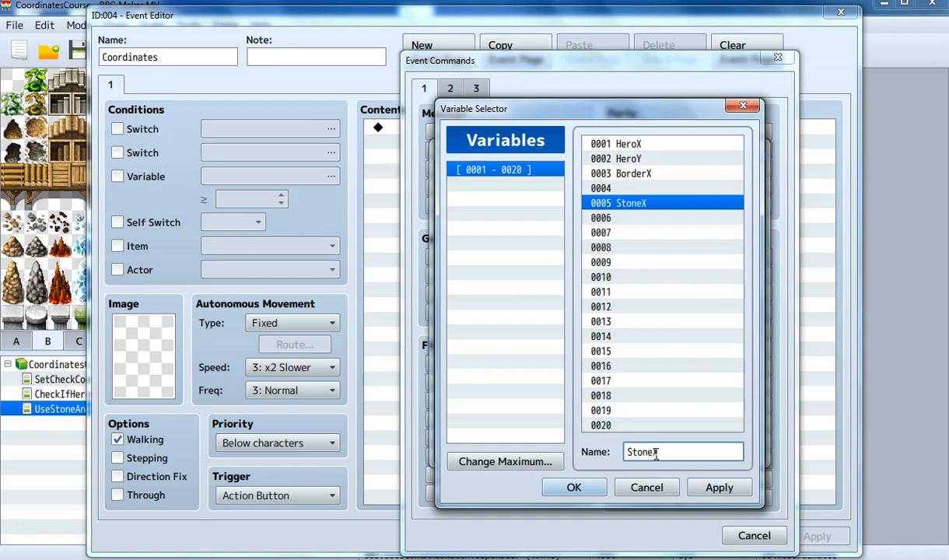
click(634, 218)
right_click(635, 218)
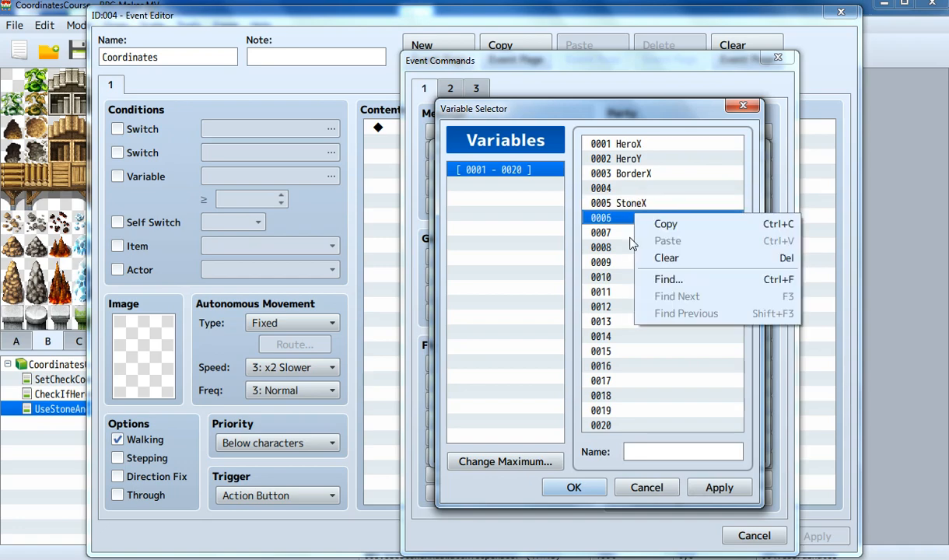
click(645, 449)
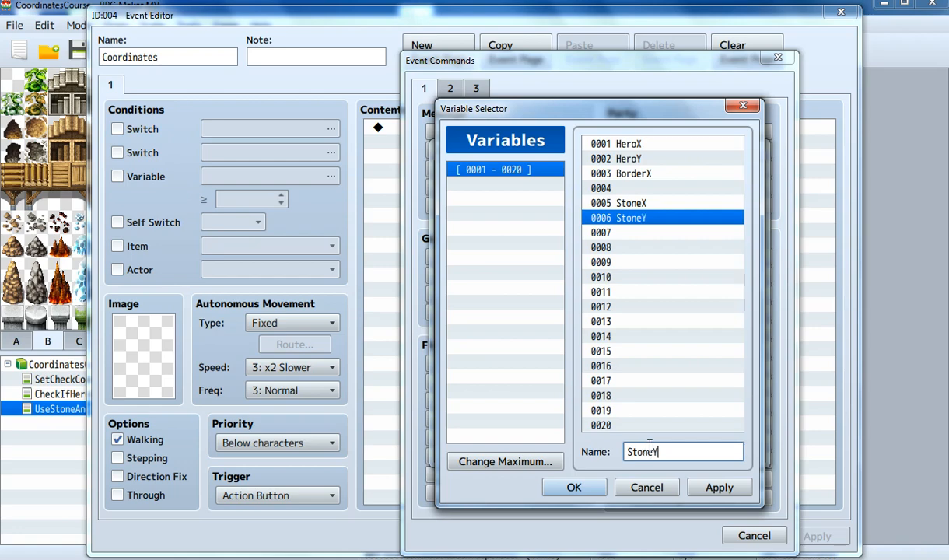
Name variable 0007 ButtonX and variable 0008 ButtonY.
click(631, 234)
click(673, 450)
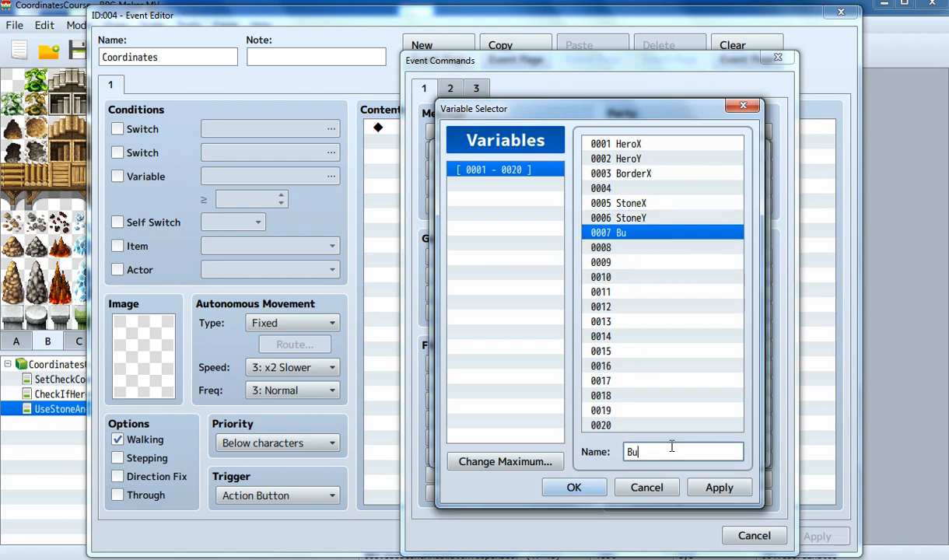
click(630, 248)
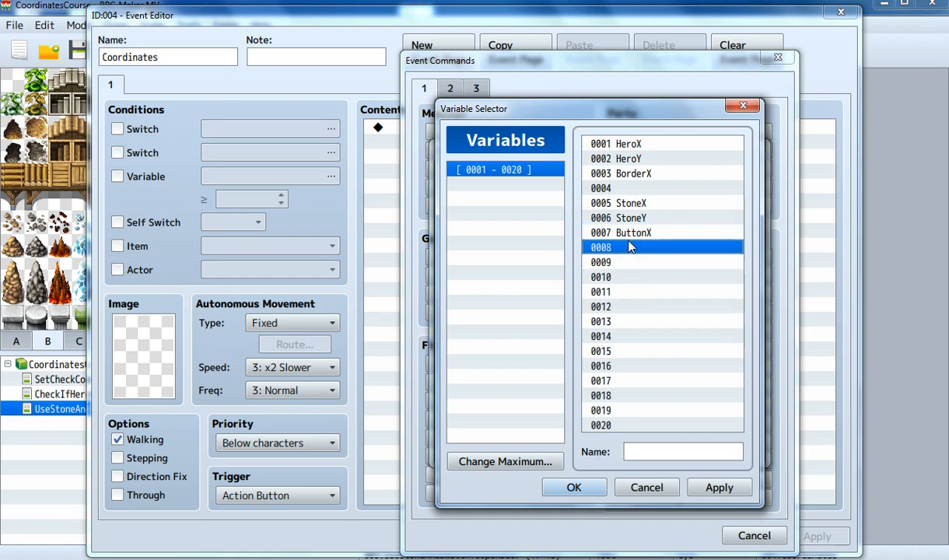
click(660, 451)
text(ButtonY)
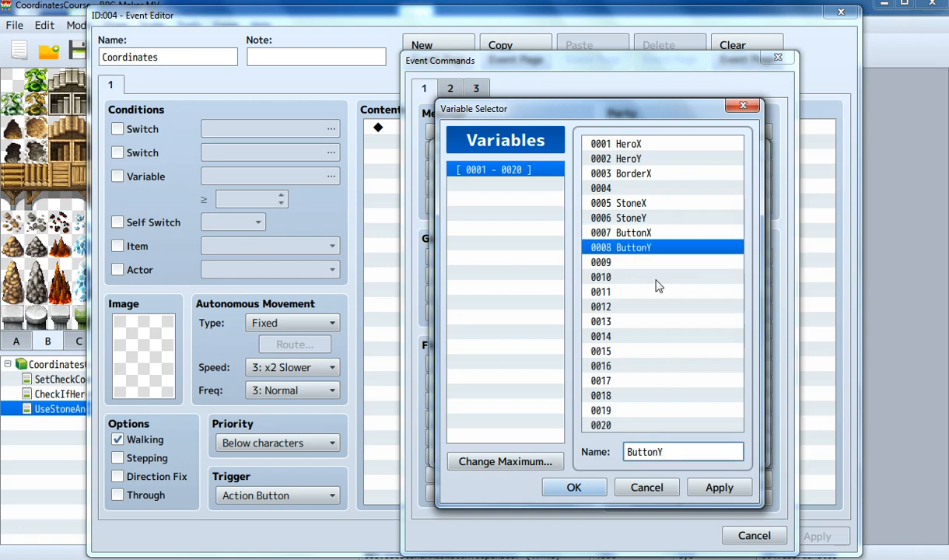
Add a Control Variables command that sets 0005 StoneX to the Map X of the Stone character.
double_click(637, 206)
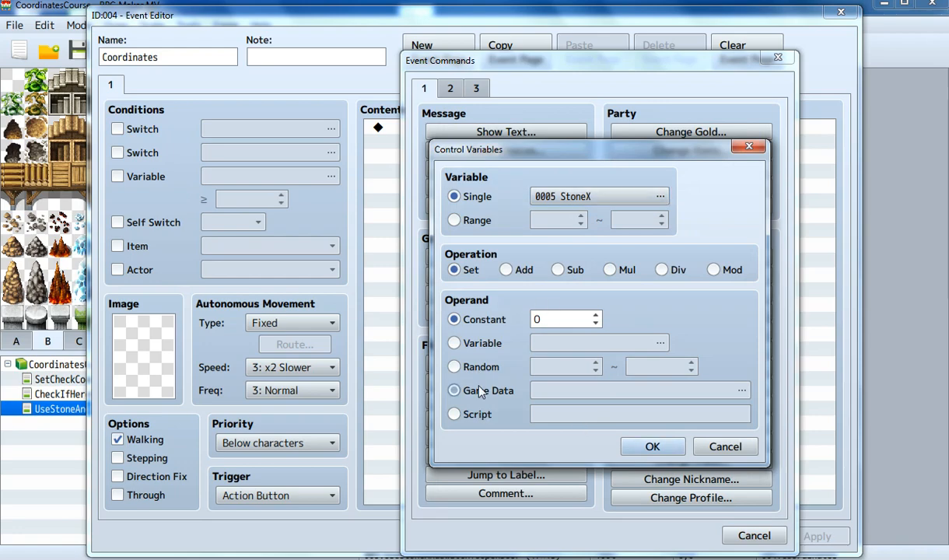
click(498, 391)
click(572, 393)
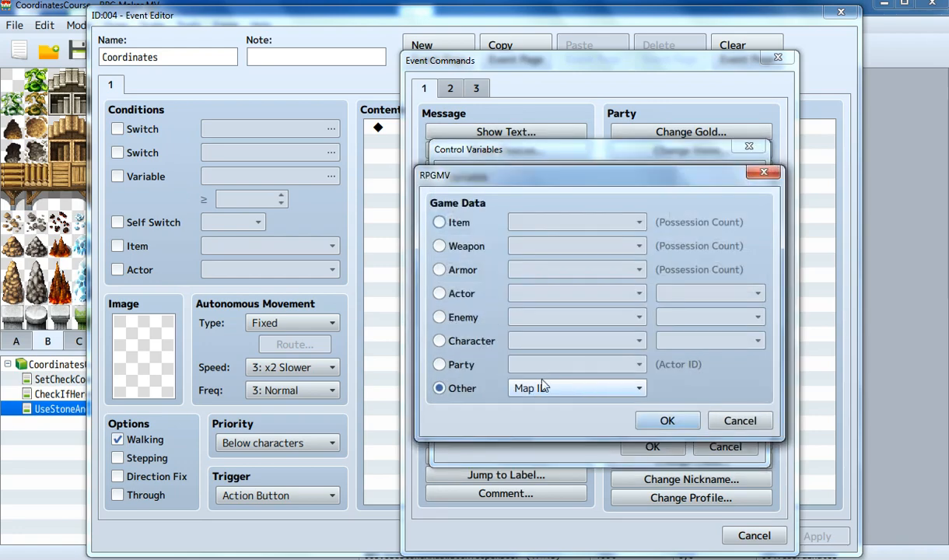
click(481, 341)
click(531, 349)
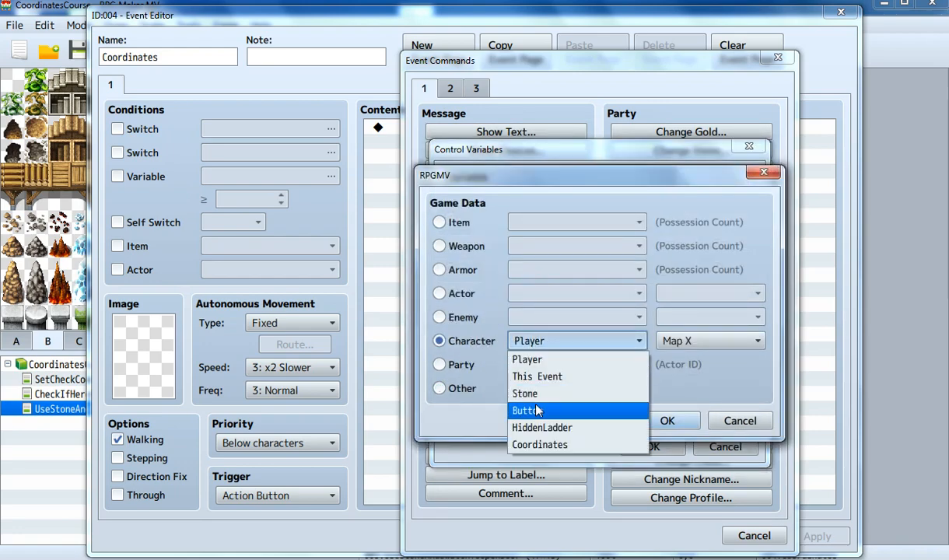
click(540, 392)
click(584, 342)
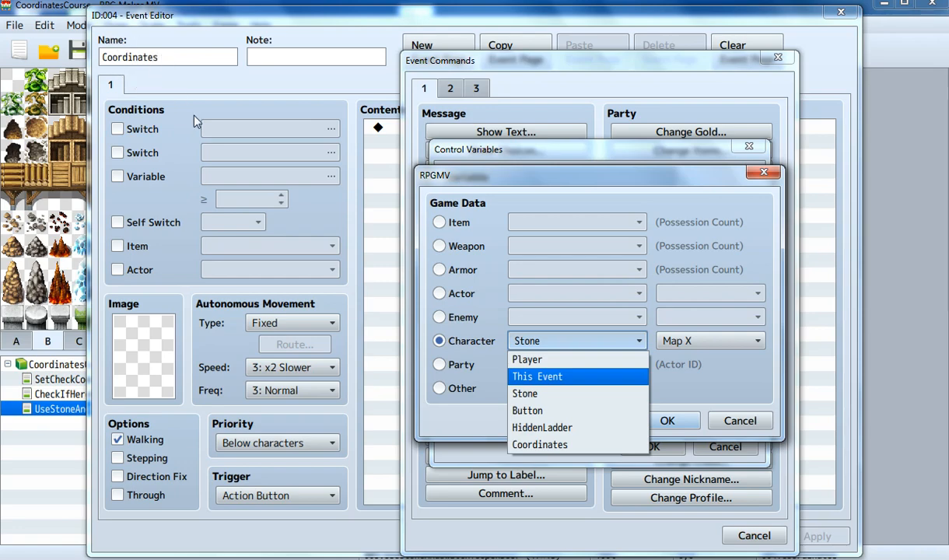
click(525, 394)
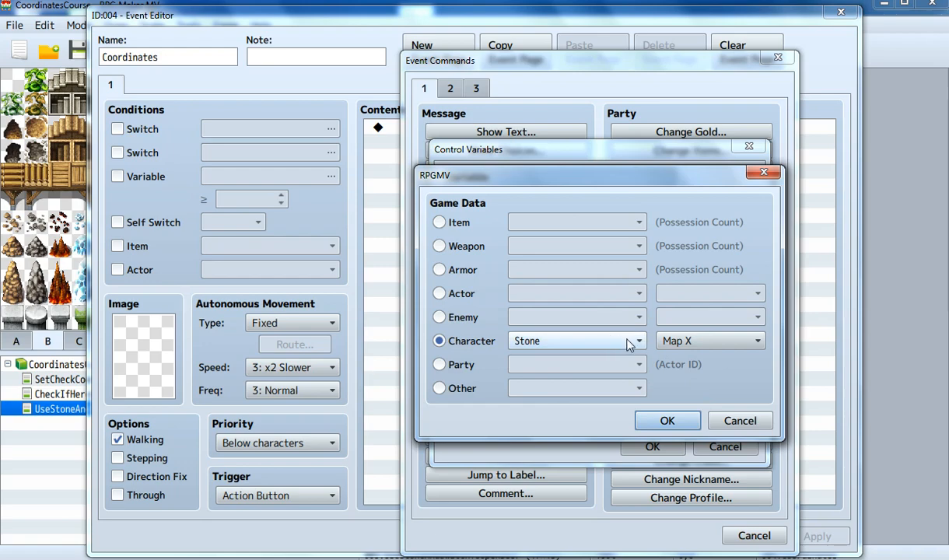
click(668, 420)
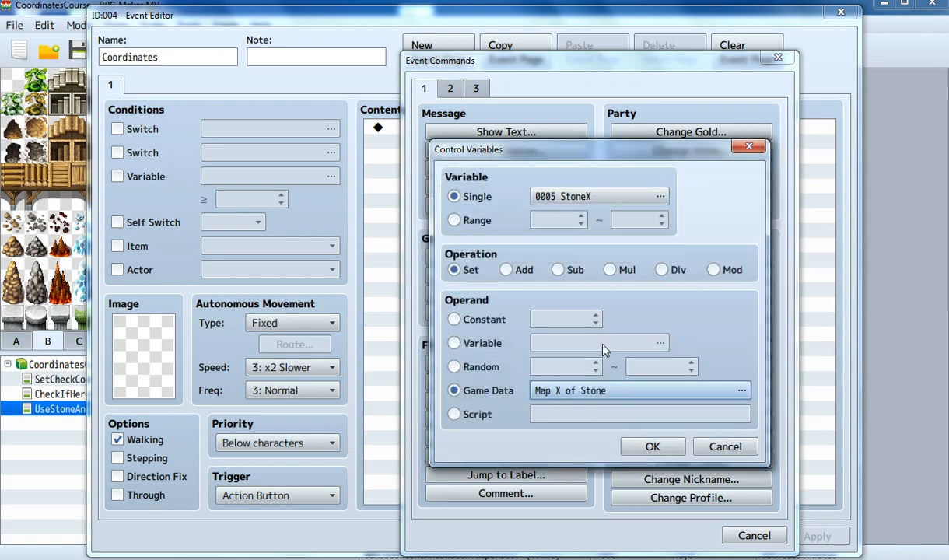
click(640, 446)
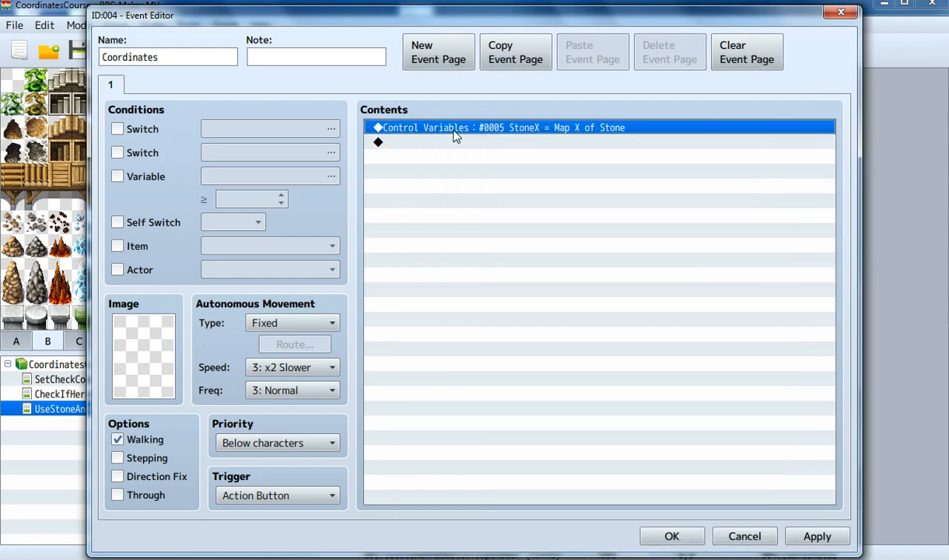
Duplicate the StoneX Control Variables command onto the empty line below it.
right_click(456, 137)
click(489, 197)
right_click(458, 143)
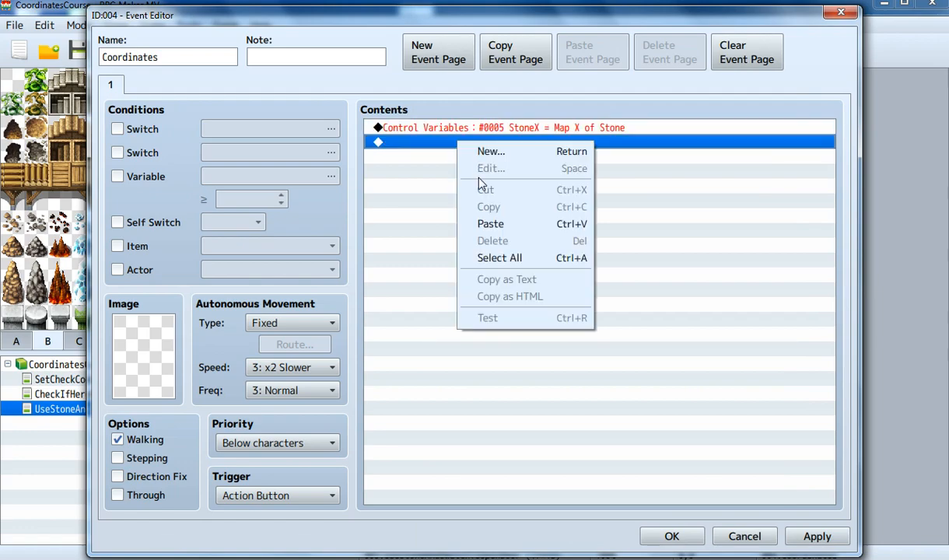
click(490, 223)
Edit the duplicated command so that it sets 0006 StoneY to the Map Y of Stone.
click(492, 143)
right_click(493, 145)
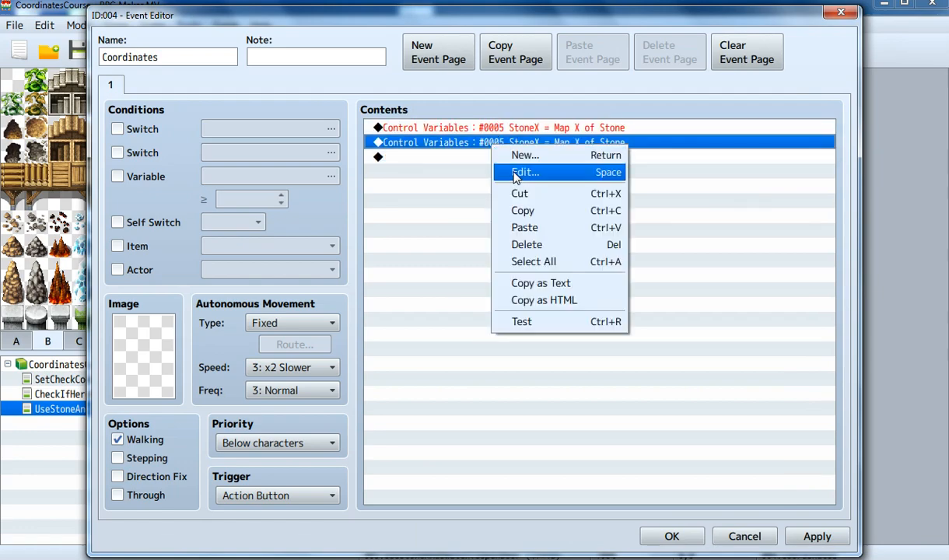
click(515, 173)
click(551, 195)
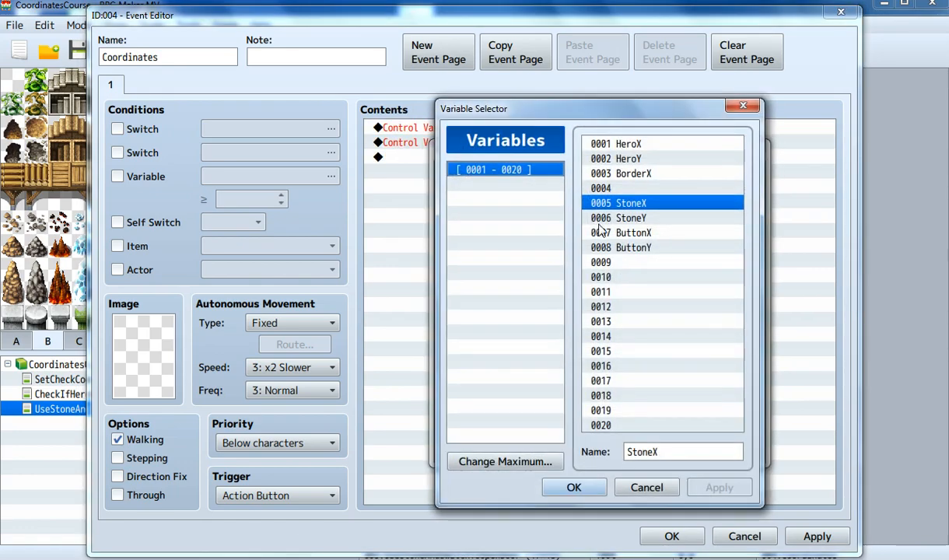
double_click(611, 218)
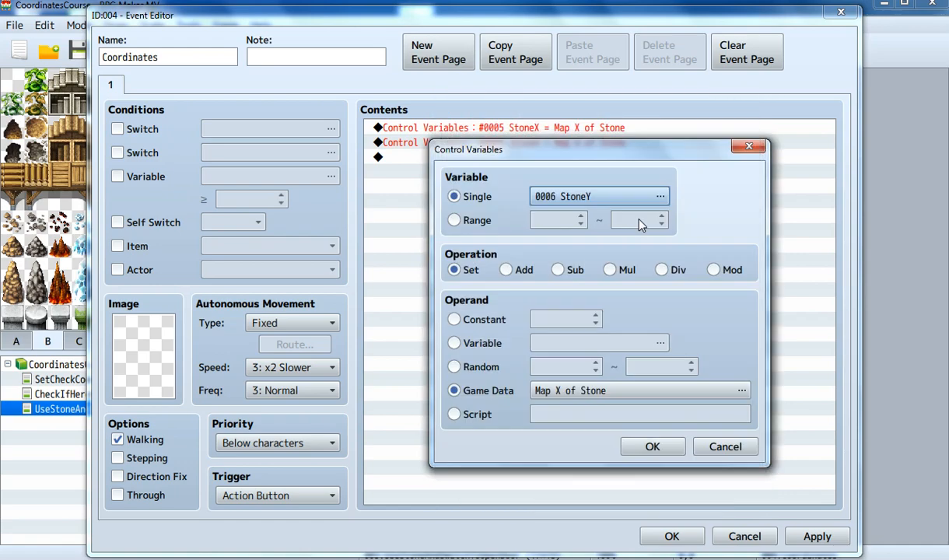
click(598, 391)
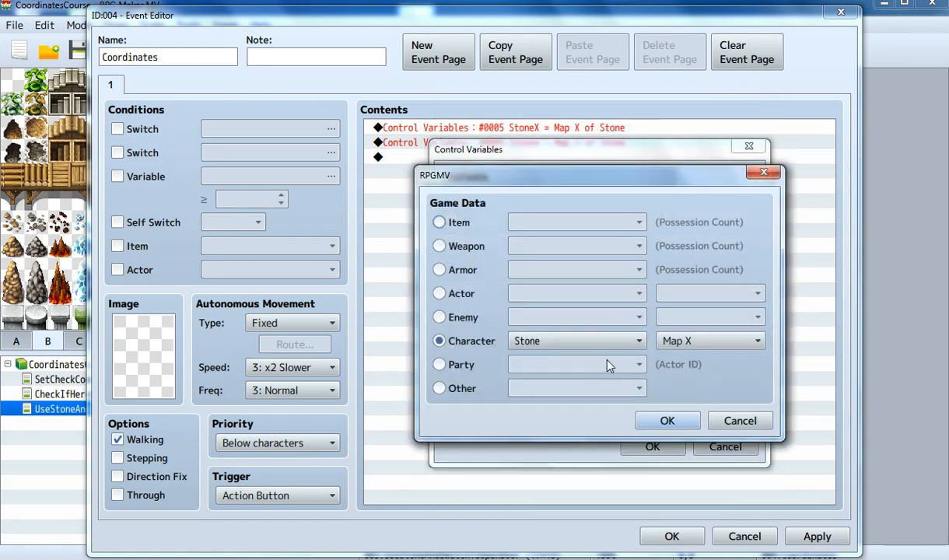
click(712, 341)
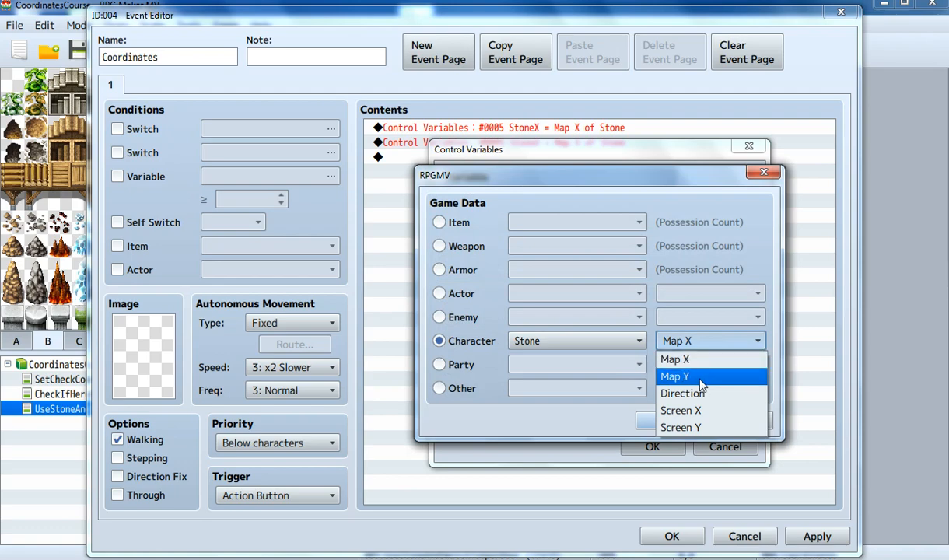
click(701, 378)
click(657, 416)
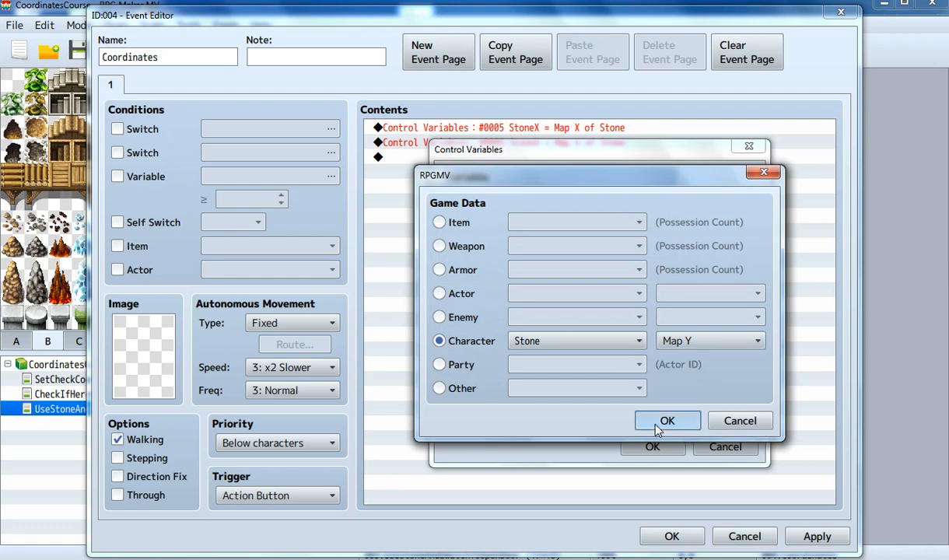
click(646, 447)
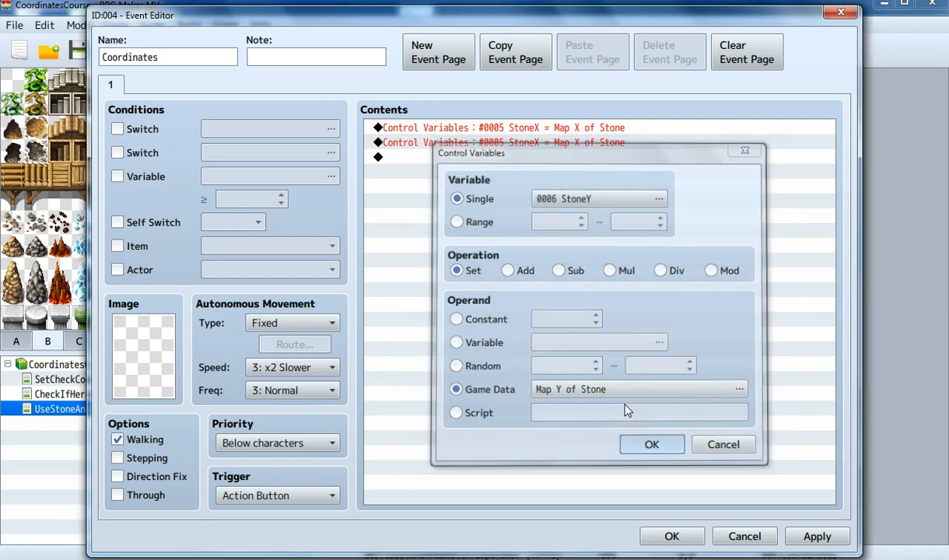
Copy the StoneX and StoneY commands together and paste them below the existing two.
click(452, 129)
shift+click(437, 143)
right_click(456, 147)
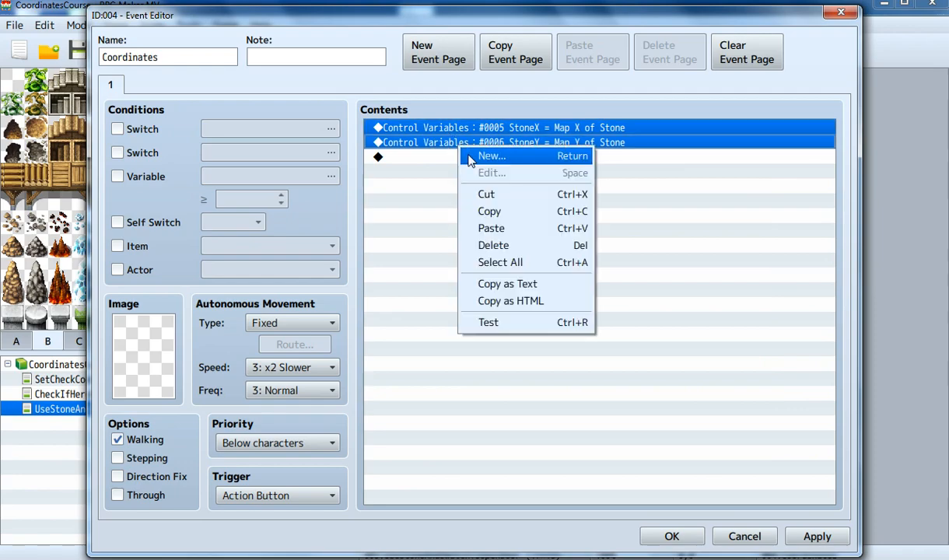
click(490, 211)
click(455, 158)
right_click(454, 163)
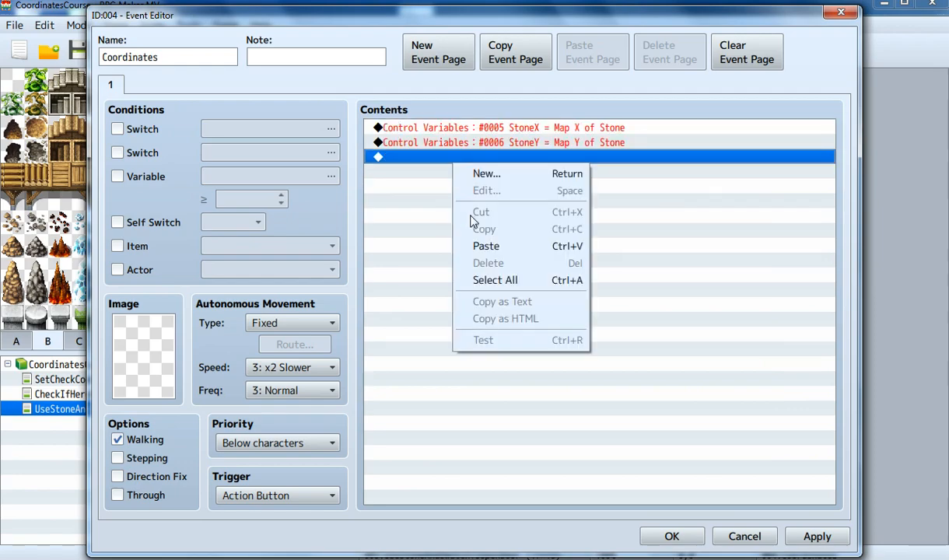
click(485, 245)
Edit the third command, the pasted StoneX copy, so that it sets 0007 ButtonX to the Map X of Button.
click(495, 158)
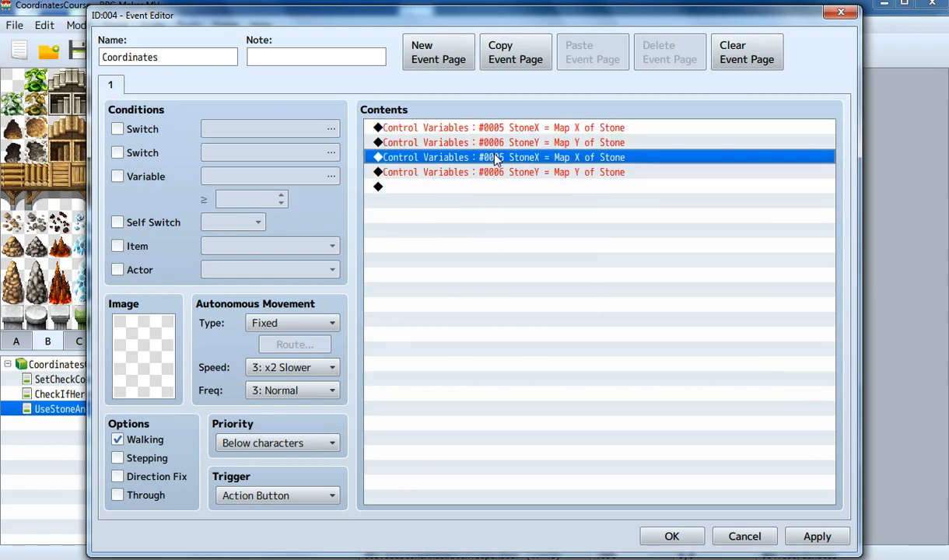
right_click(497, 158)
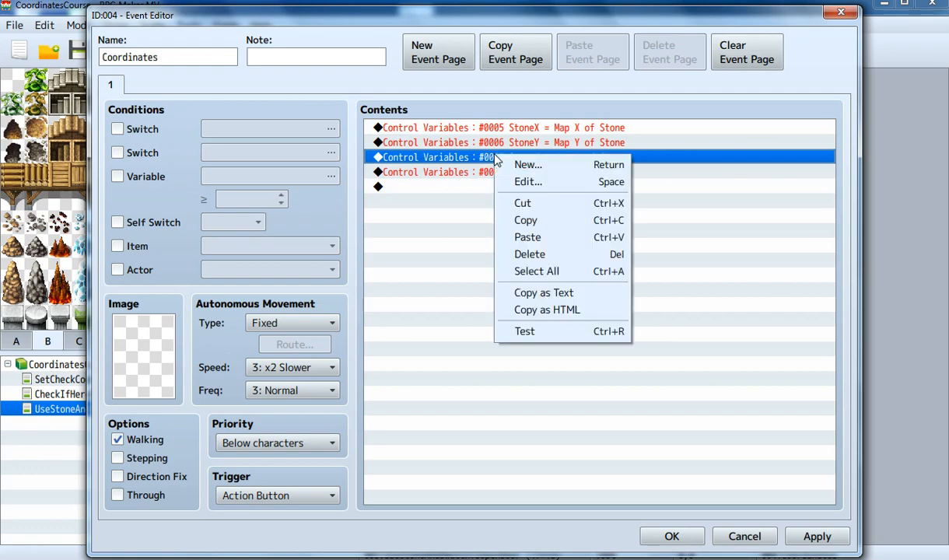
click(420, 158)
right_click(441, 162)
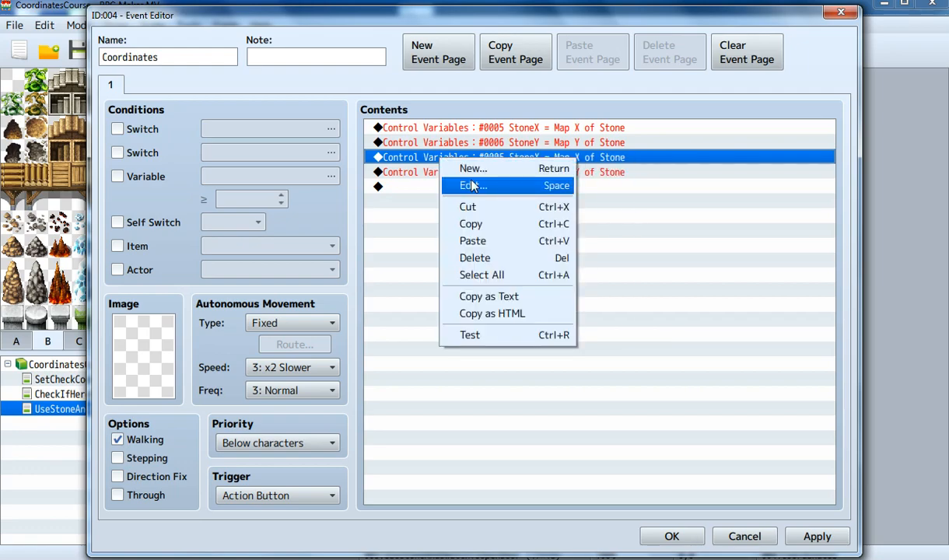
click(473, 186)
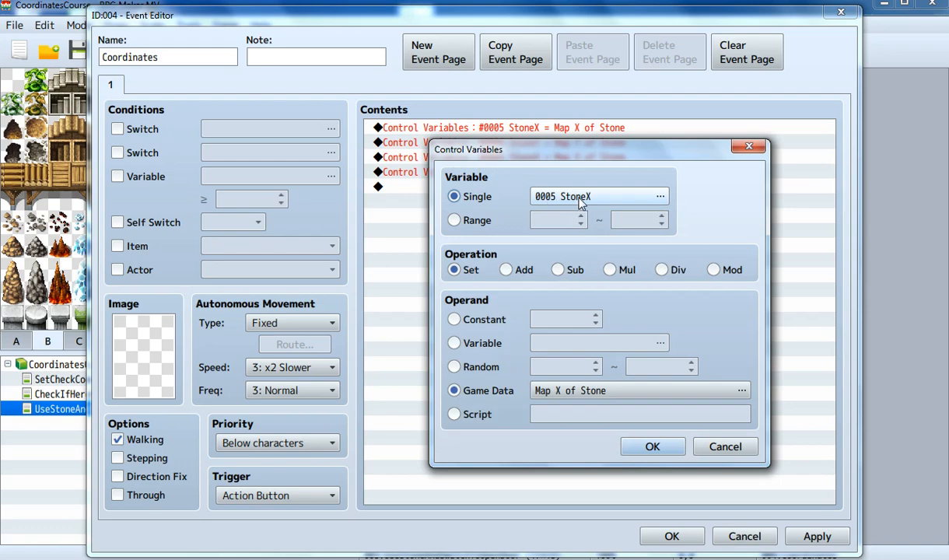
click(579, 198)
click(619, 218)
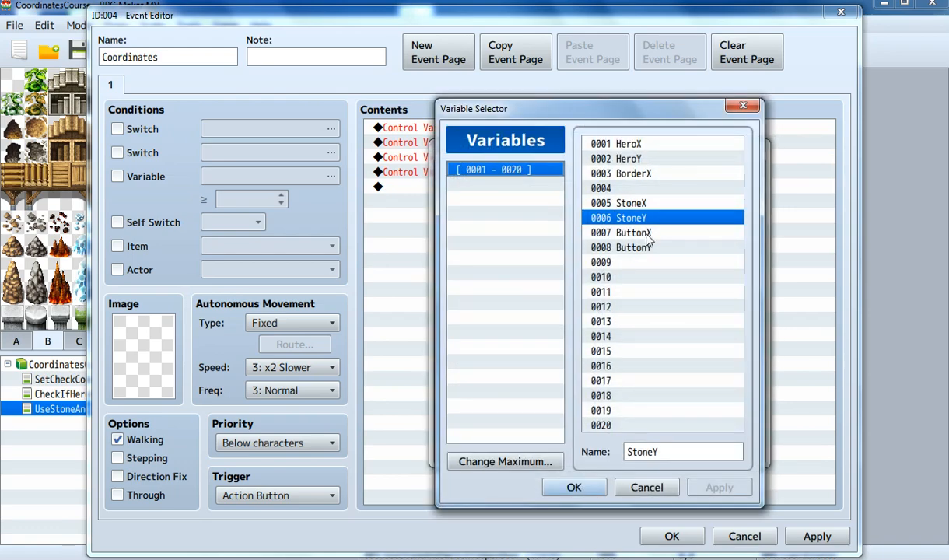
double_click(649, 234)
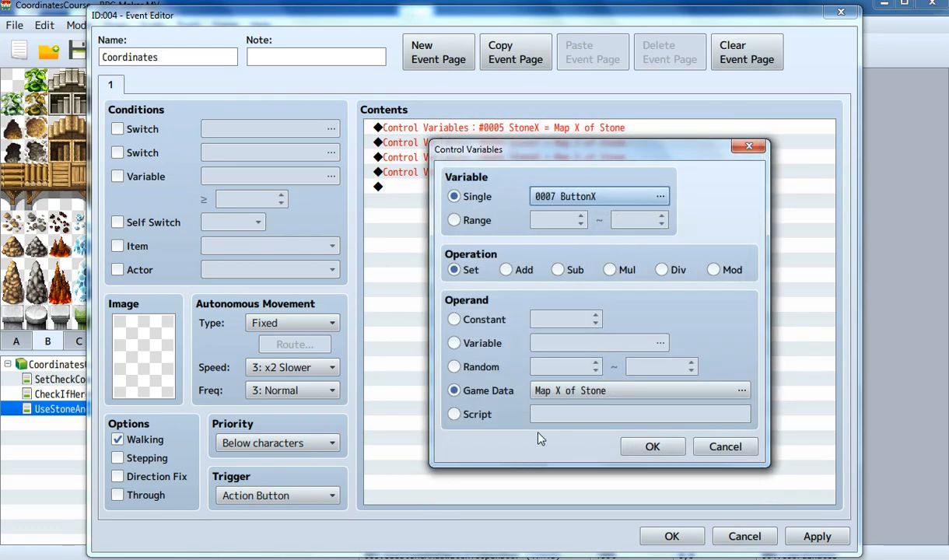
click(574, 393)
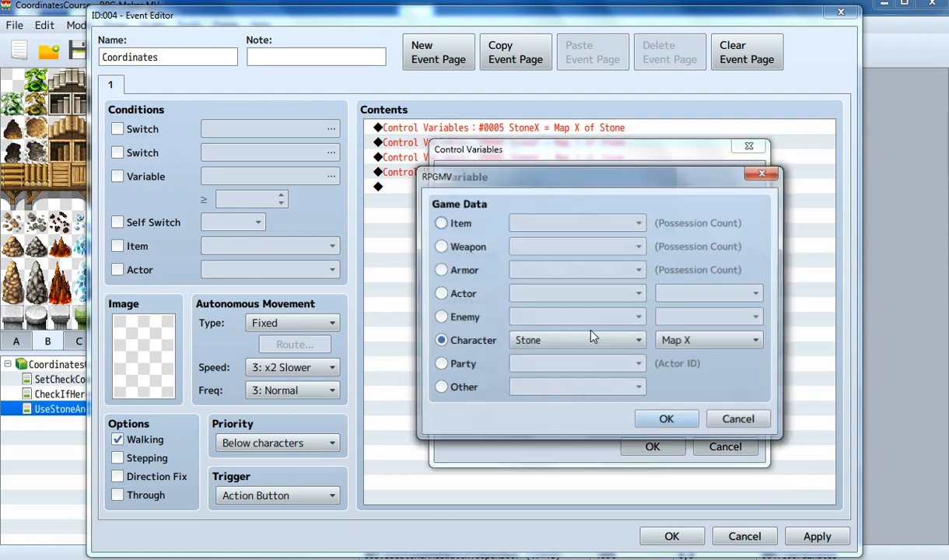
click(571, 342)
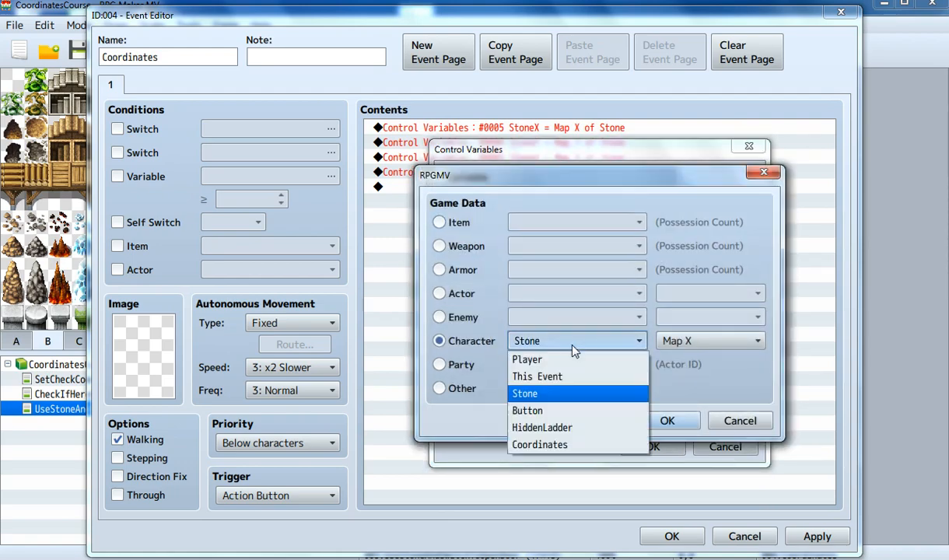
click(572, 411)
click(667, 420)
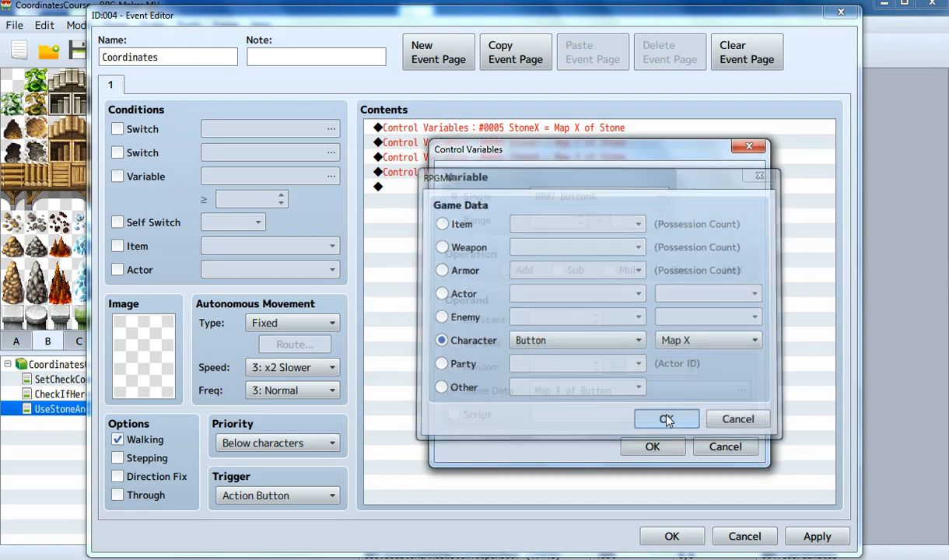
click(629, 451)
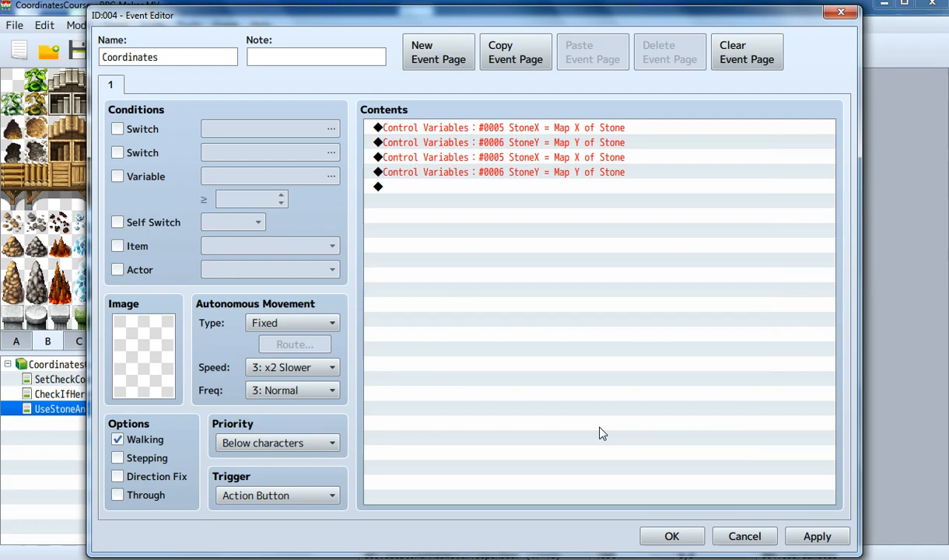
Edit the fourth command, the pasted StoneY copy, so that it sets 0008 ButtonY to the Map Y of Button.
click(491, 174)
right_click(492, 174)
click(520, 201)
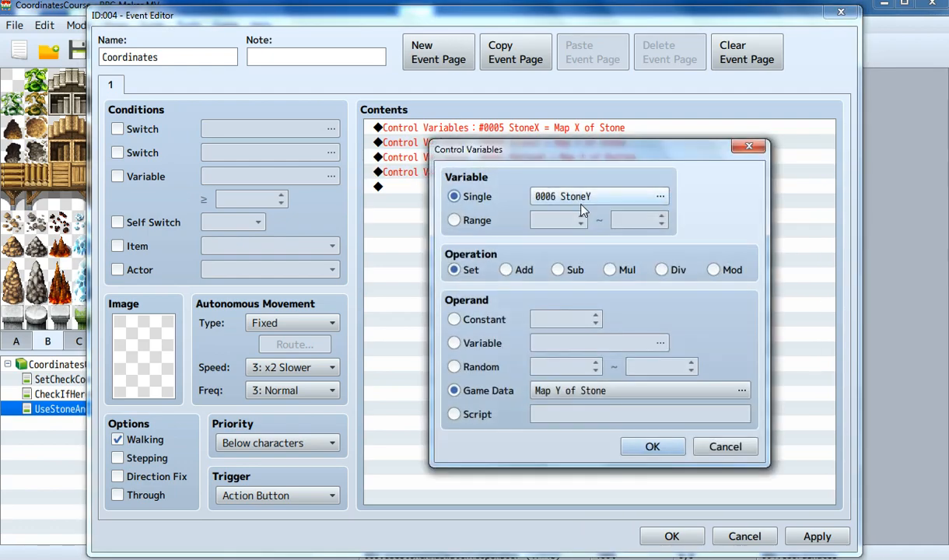
click(545, 188)
double_click(642, 248)
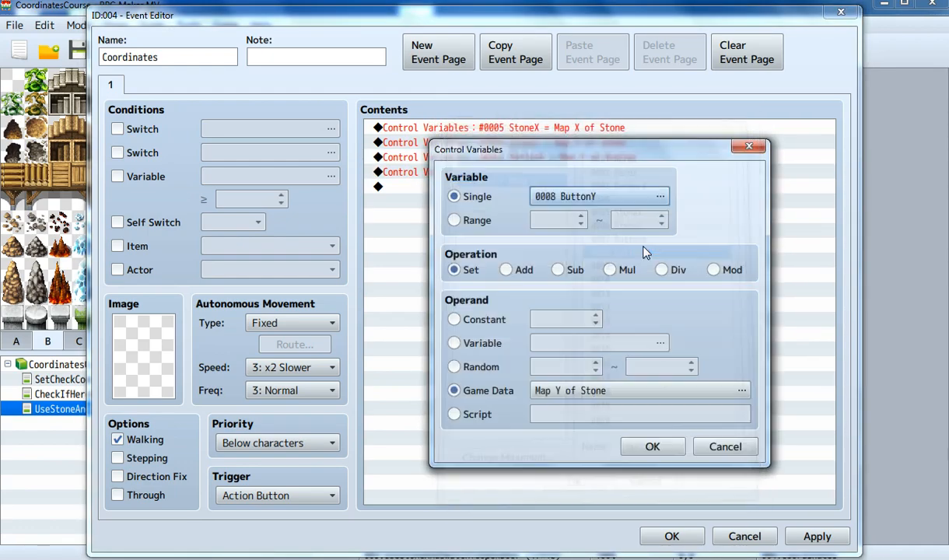
click(576, 396)
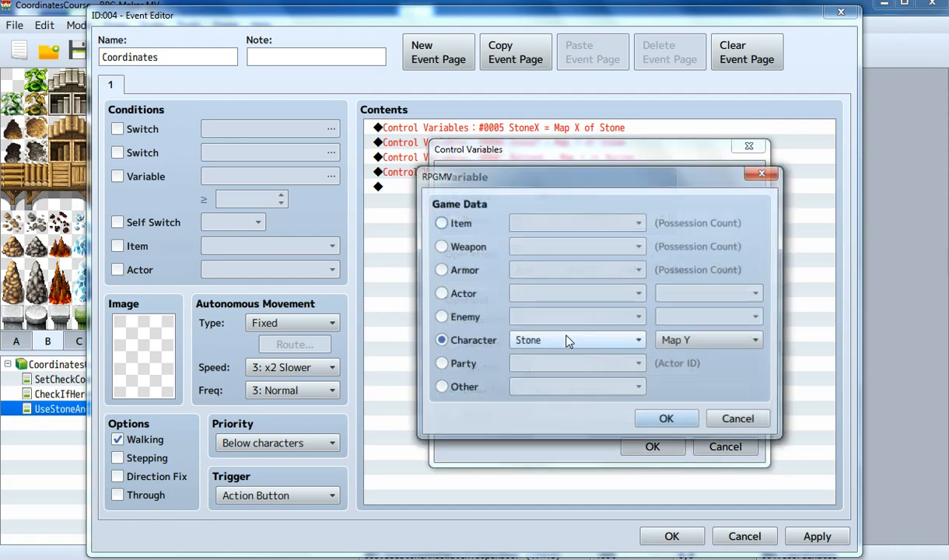
click(549, 343)
click(545, 411)
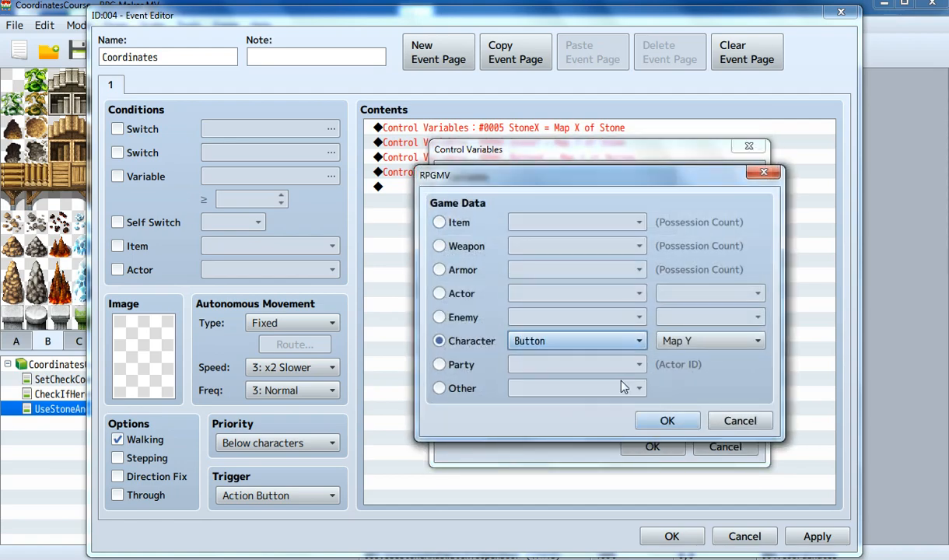
click(663, 420)
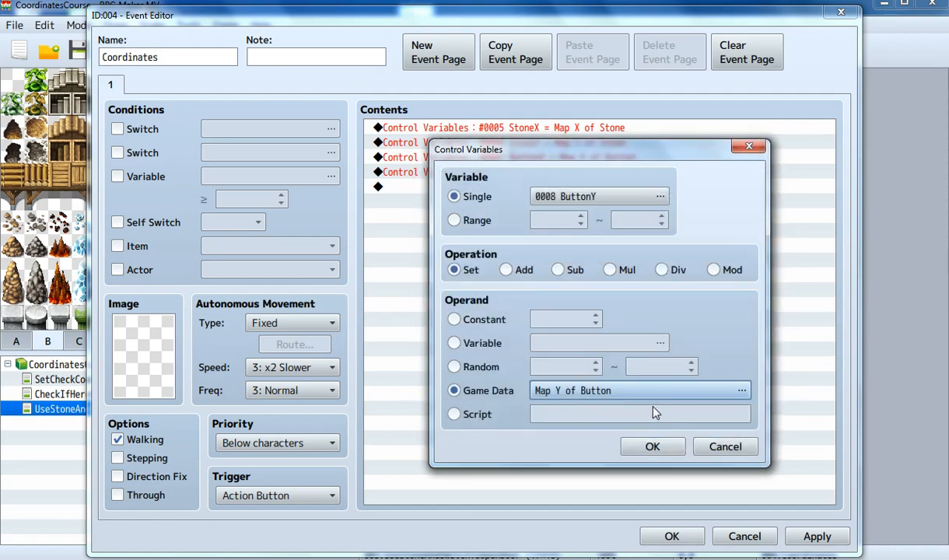
click(646, 446)
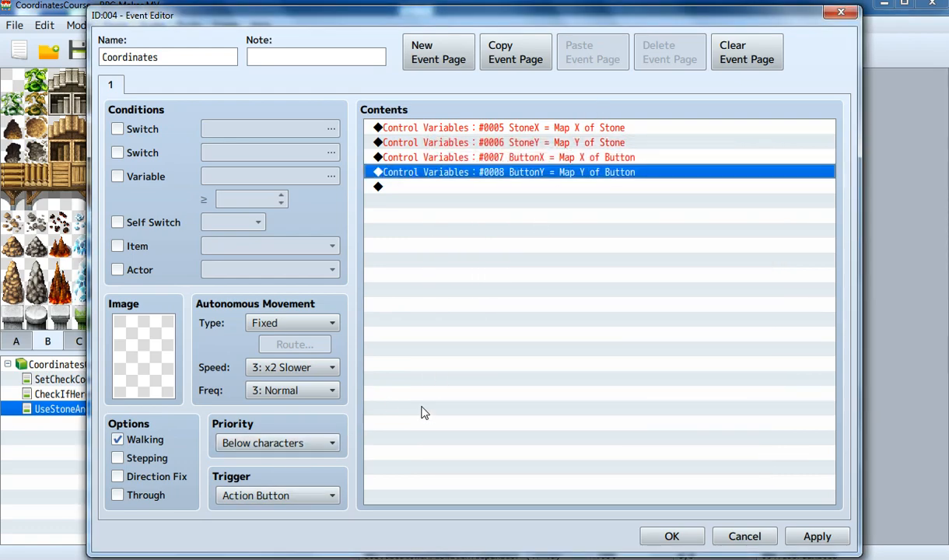
Set the Coordinates event's trigger to Parallel.
click(281, 495)
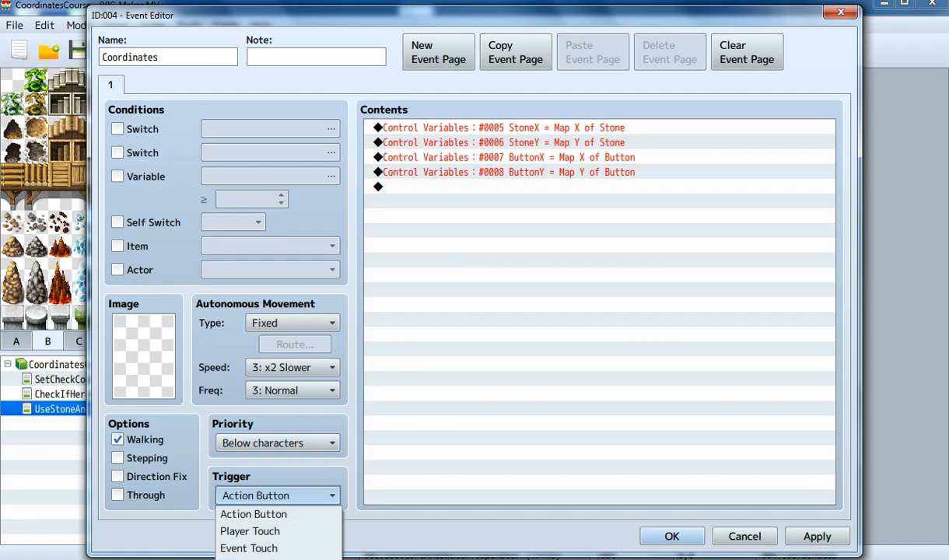
click(268, 559)
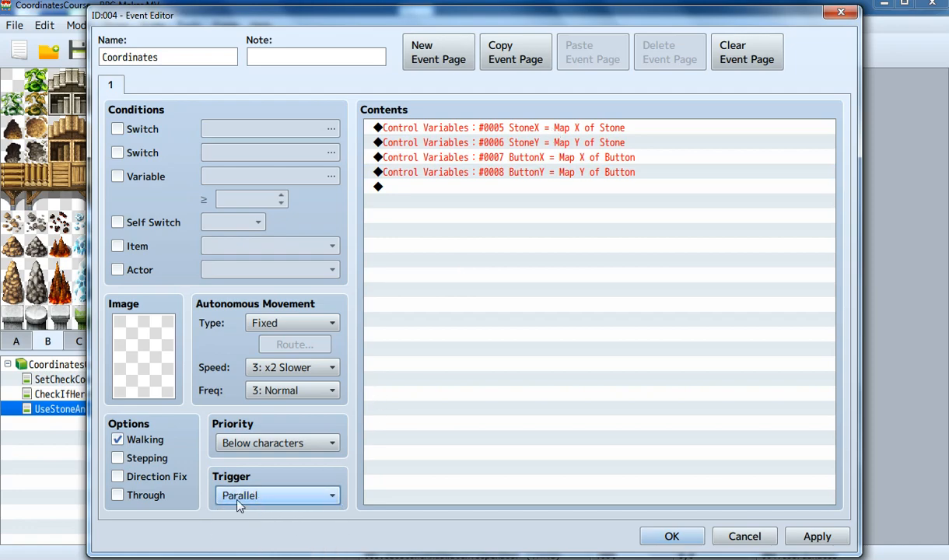
Turn off the Walking option and turn on Through for the Coordinates event.
click(152, 442)
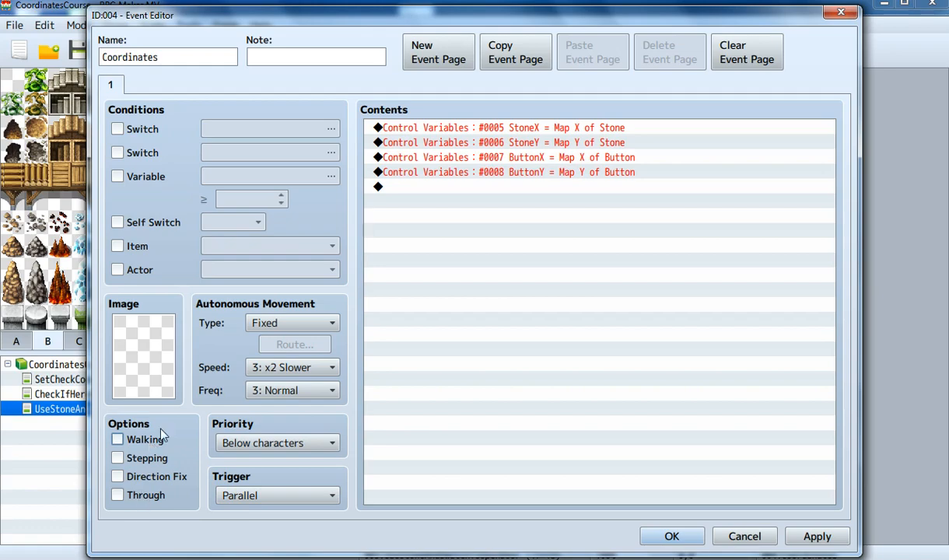
click(129, 497)
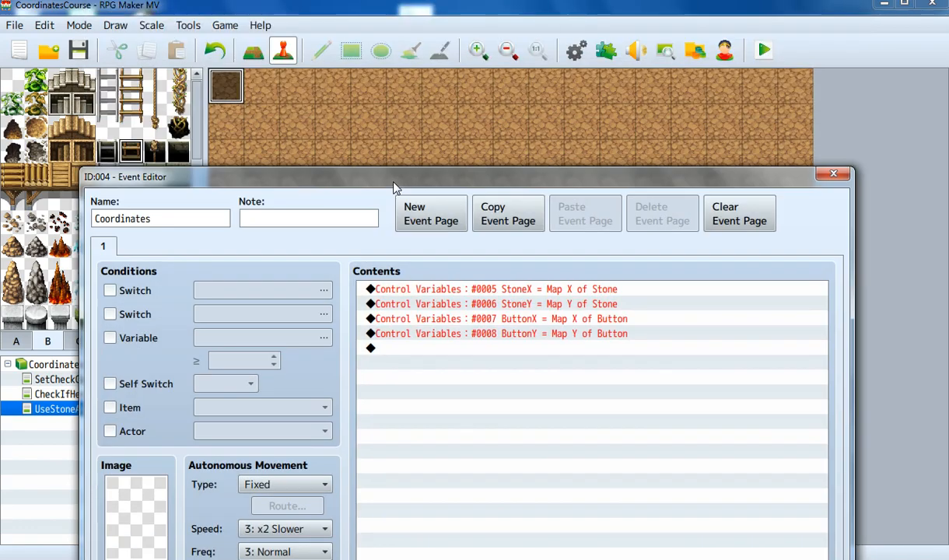
drag(383, 24, 369, 217)
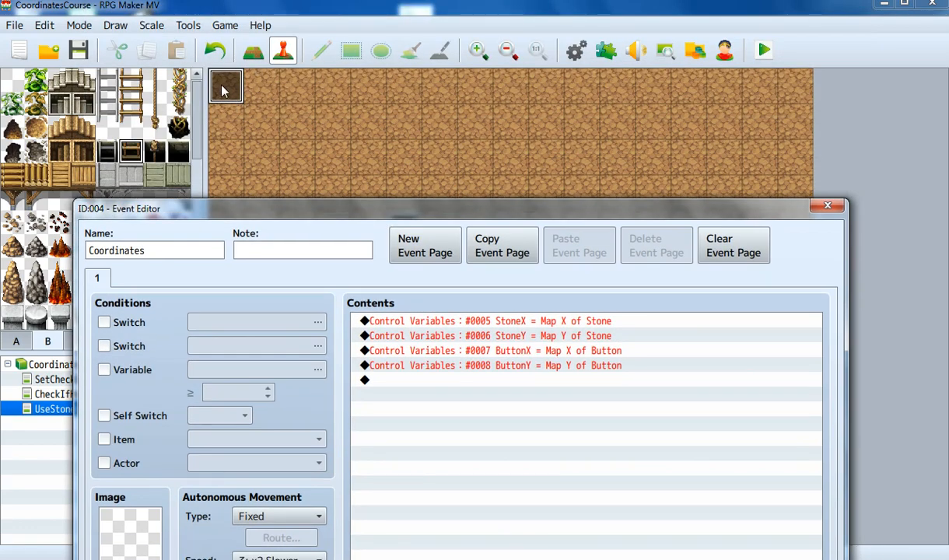
drag(400, 210, 397, 16)
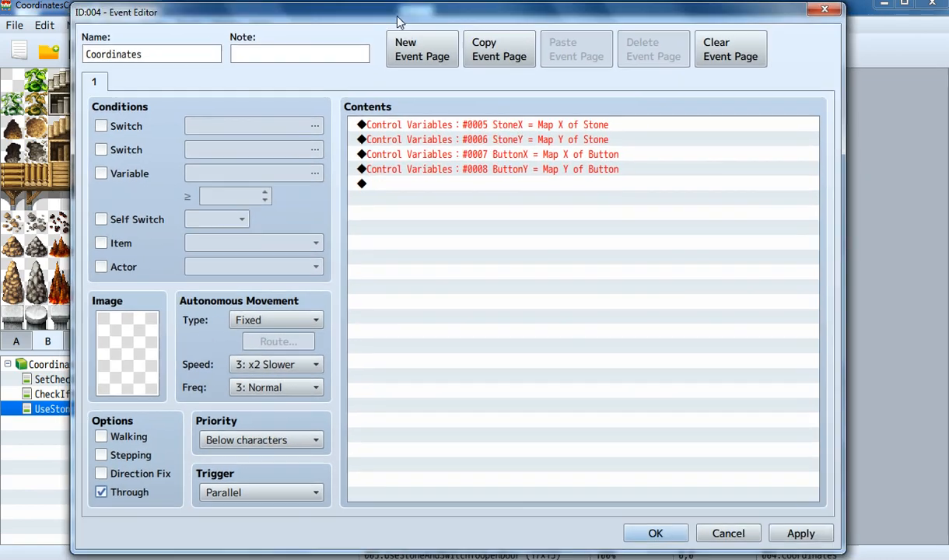
Add a Conditional Branch below the four variable commands that checks whether 0005 StoneX equals the variable 0007 ButtonX.
click(397, 194)
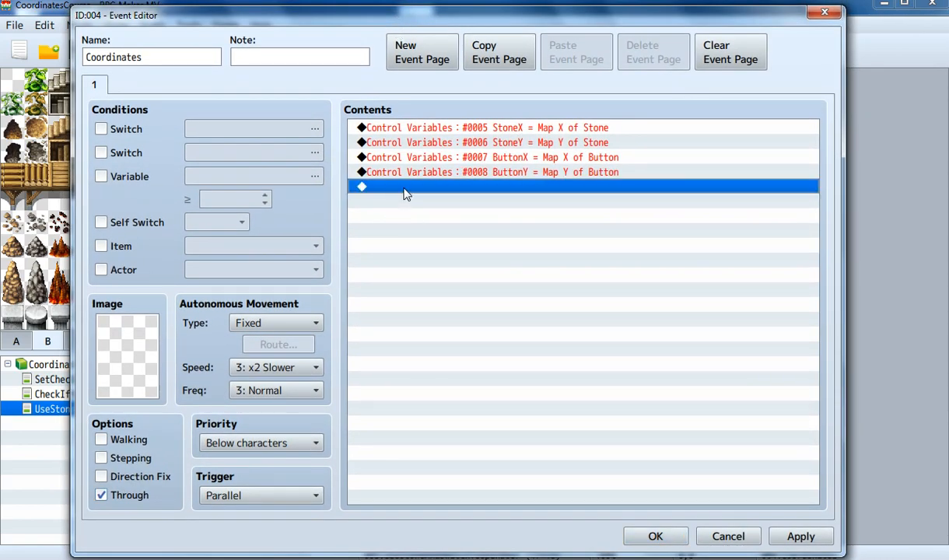
double_click(404, 194)
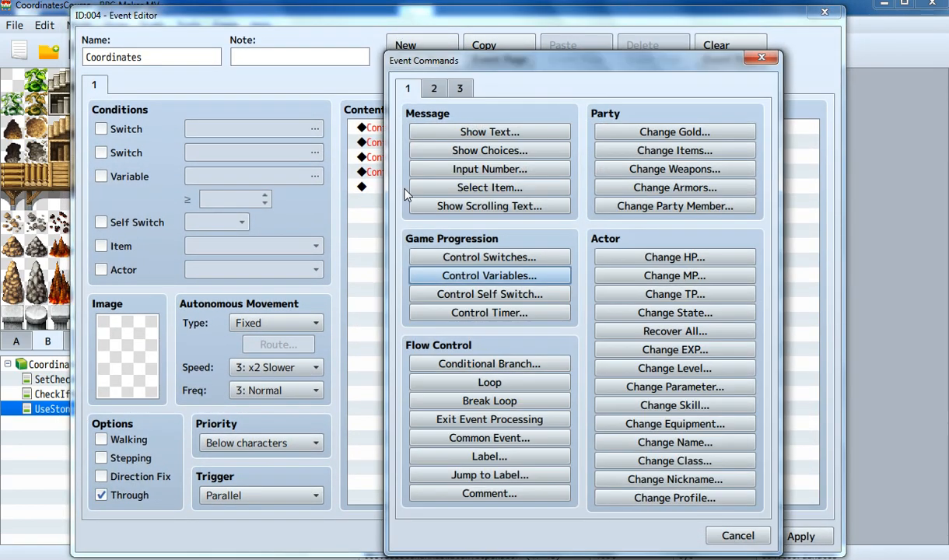
click(492, 364)
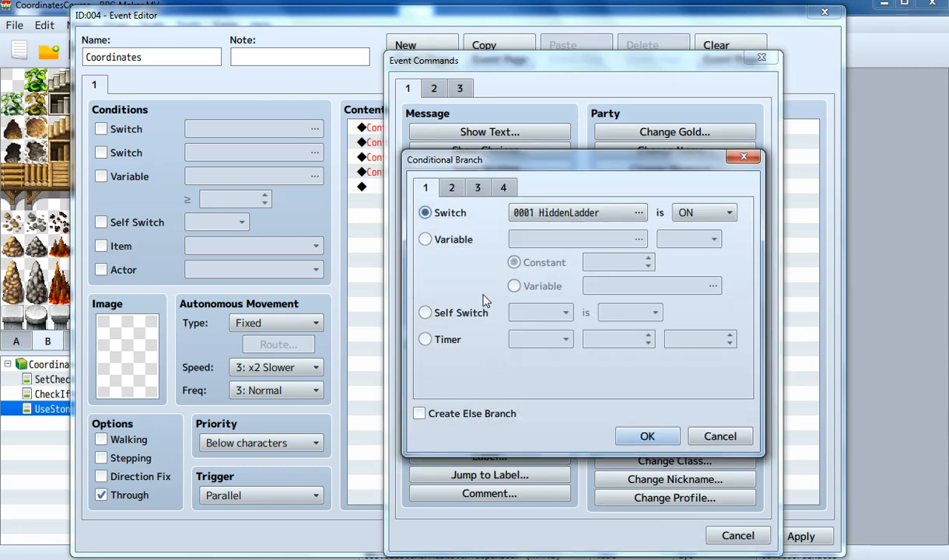
click(445, 187)
click(434, 188)
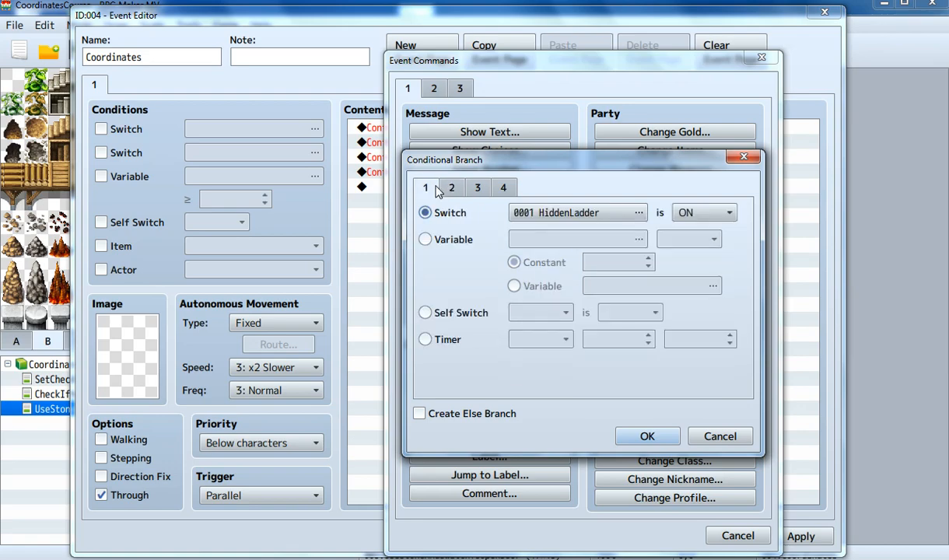
click(449, 239)
click(560, 287)
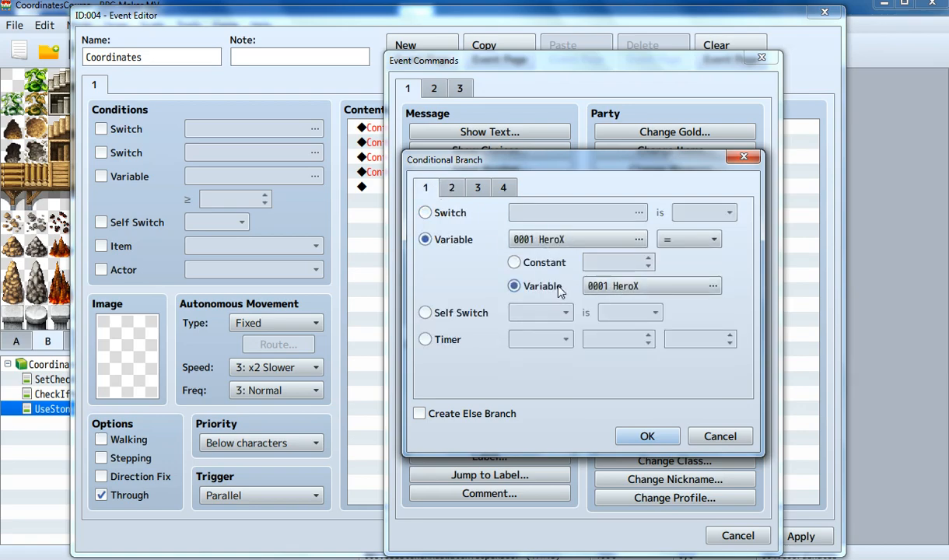
click(591, 241)
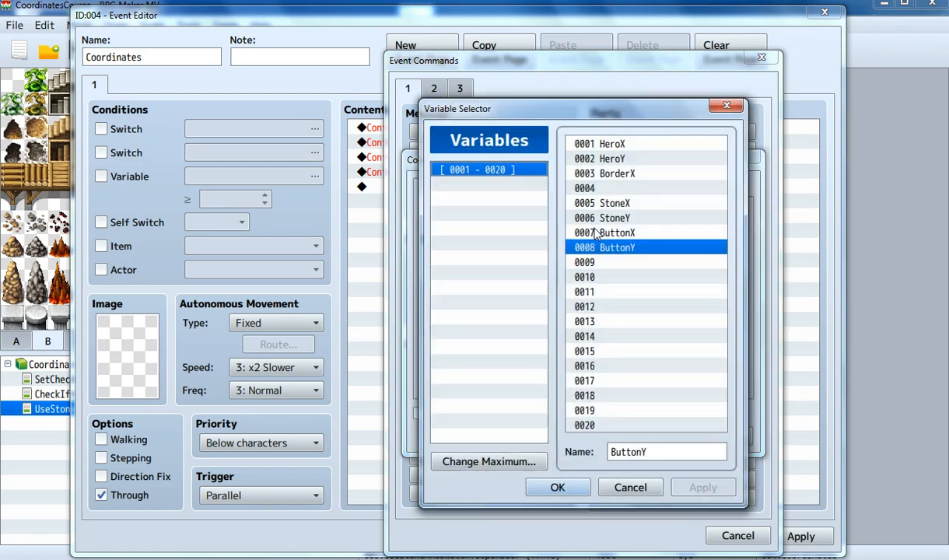
double_click(595, 204)
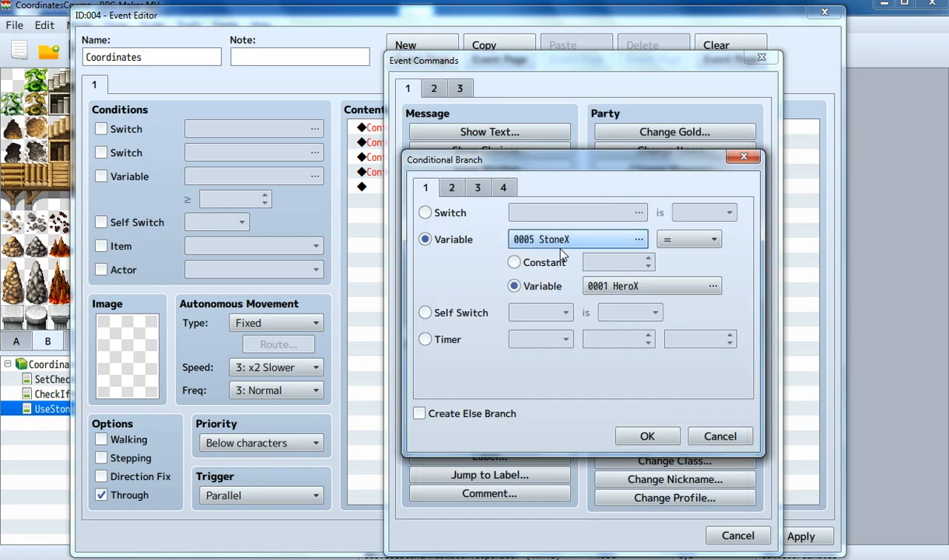
click(628, 288)
double_click(643, 233)
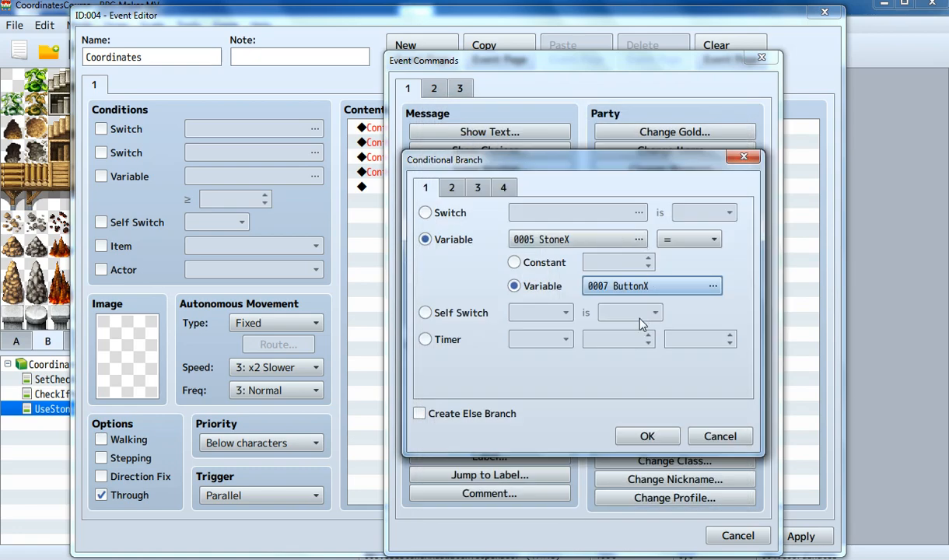
click(648, 436)
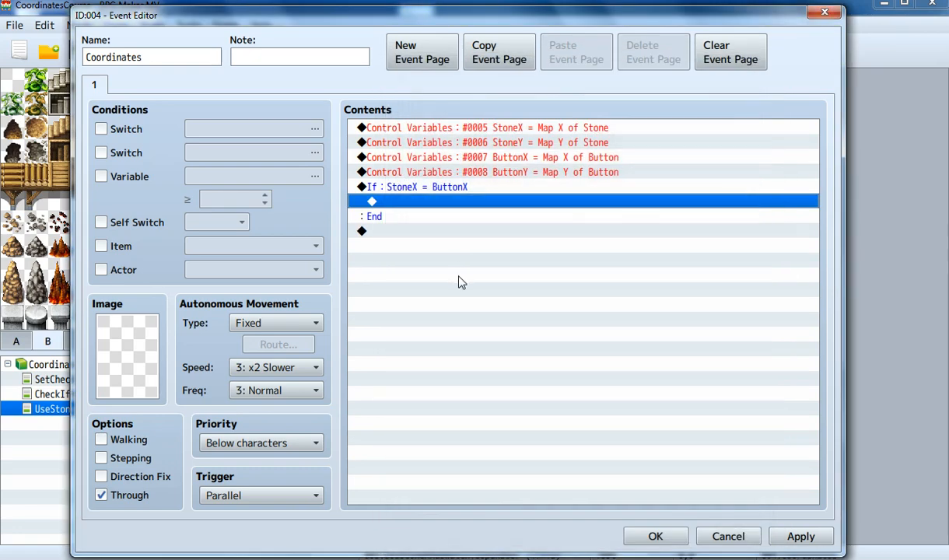
double_click(414, 203)
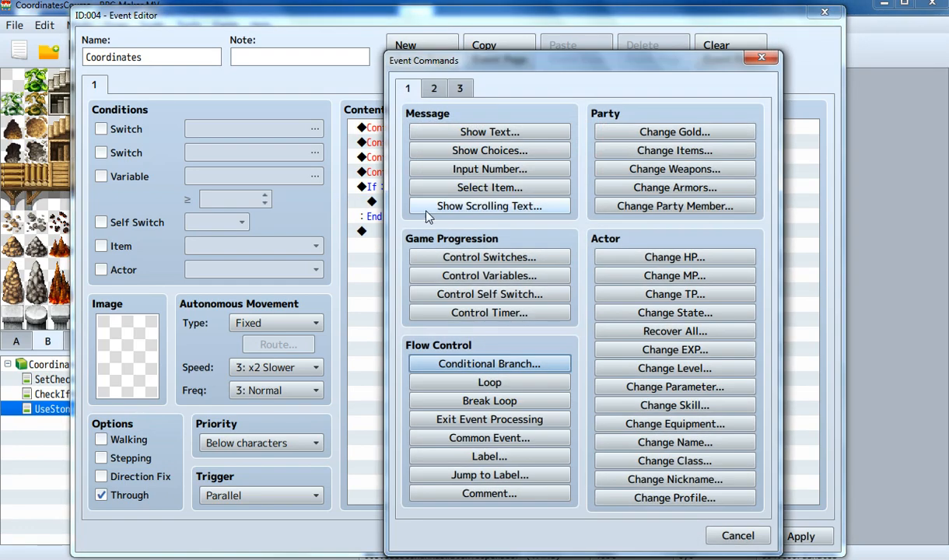
click(458, 360)
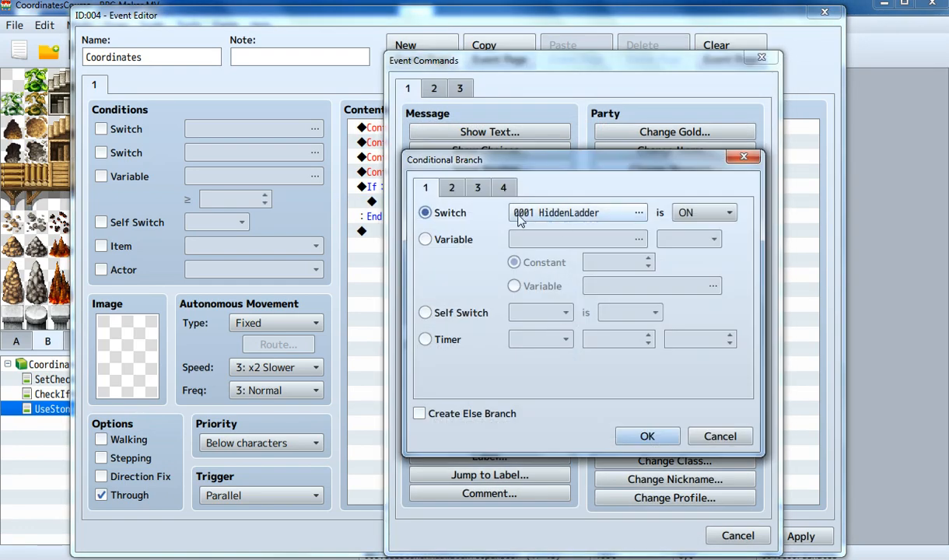
click(743, 157)
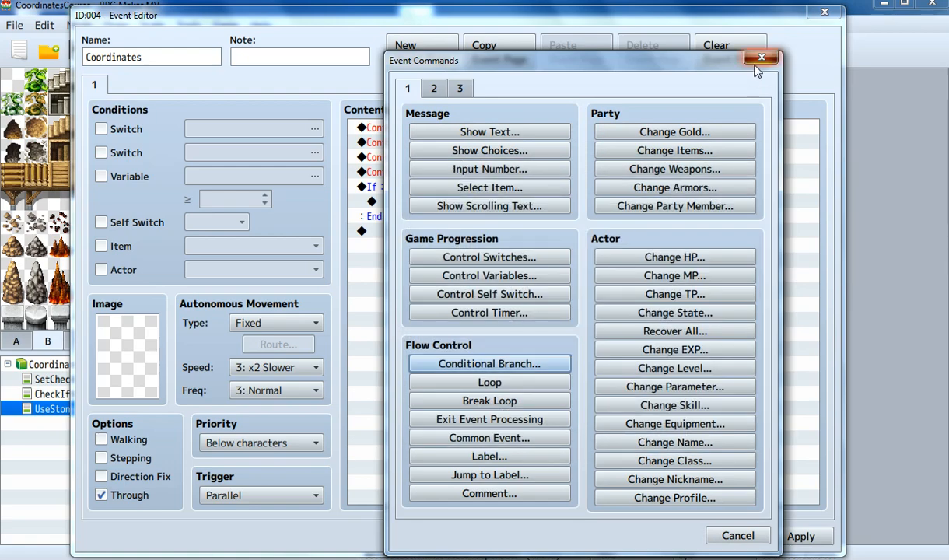
click(761, 58)
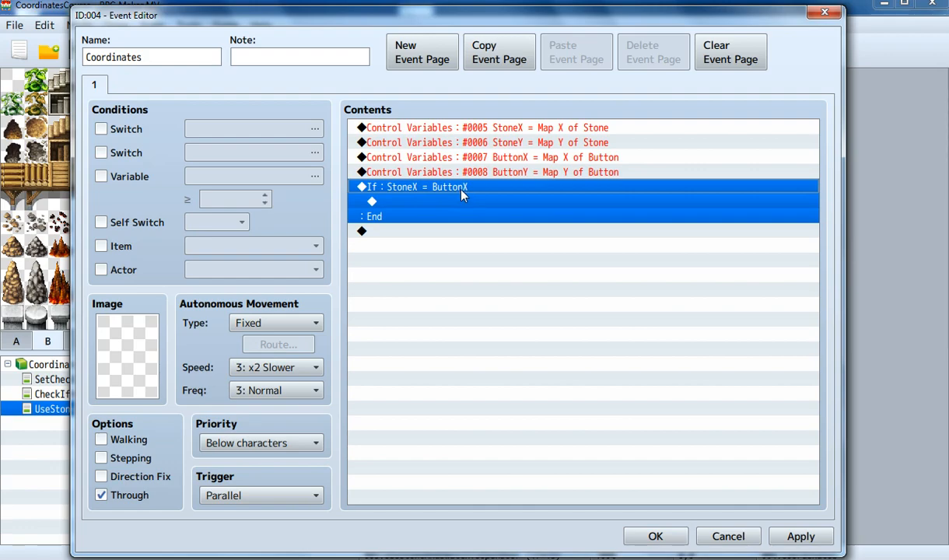
Confirm the Coordinates event with its new conditional branch and return to the map.
mouse_move(449, 21)
mouse_down()
mouse_move(599, 33)
mouse_move(448, 33)
mouse_up()
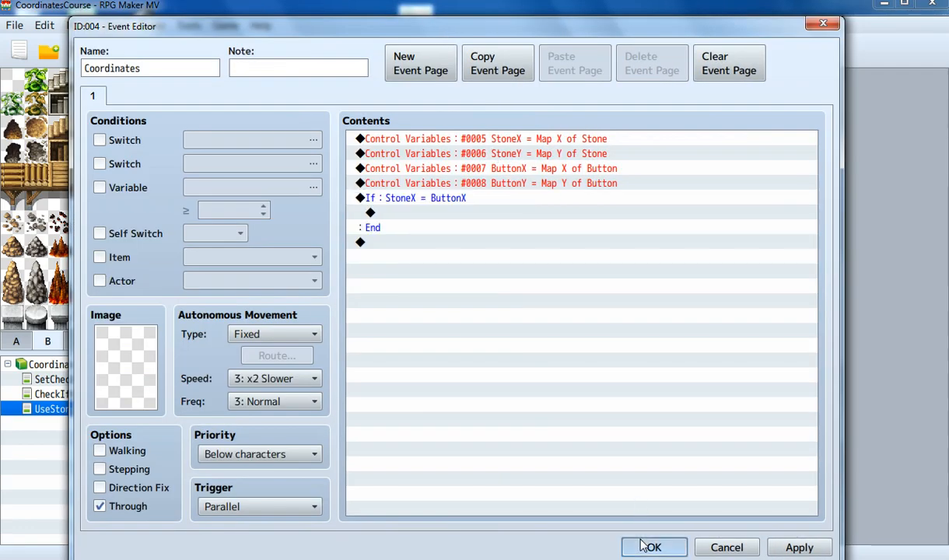
click(455, 212)
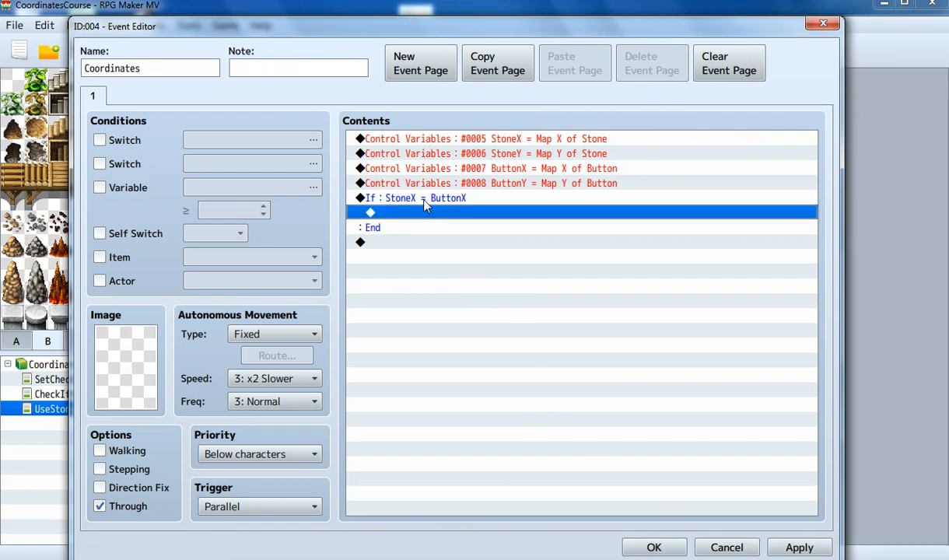
click(424, 200)
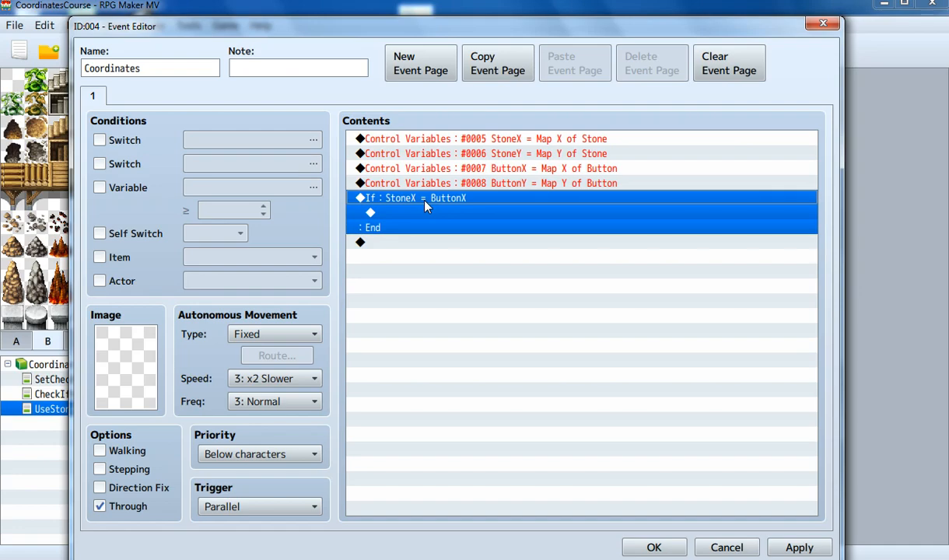
click(654, 547)
Move the stone to tile 7,9 on the map and review the facing-direction branches in its event.
click(440, 408)
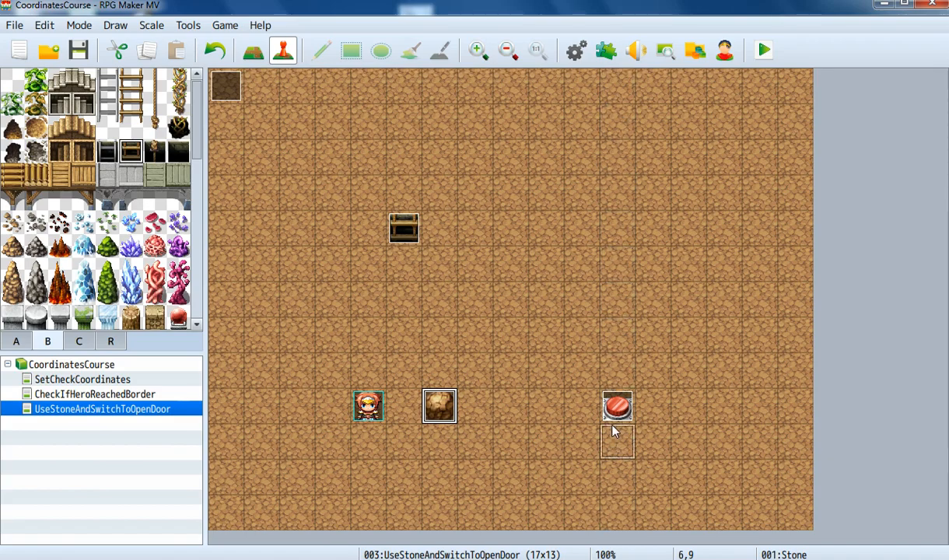
drag(523, 416, 476, 403)
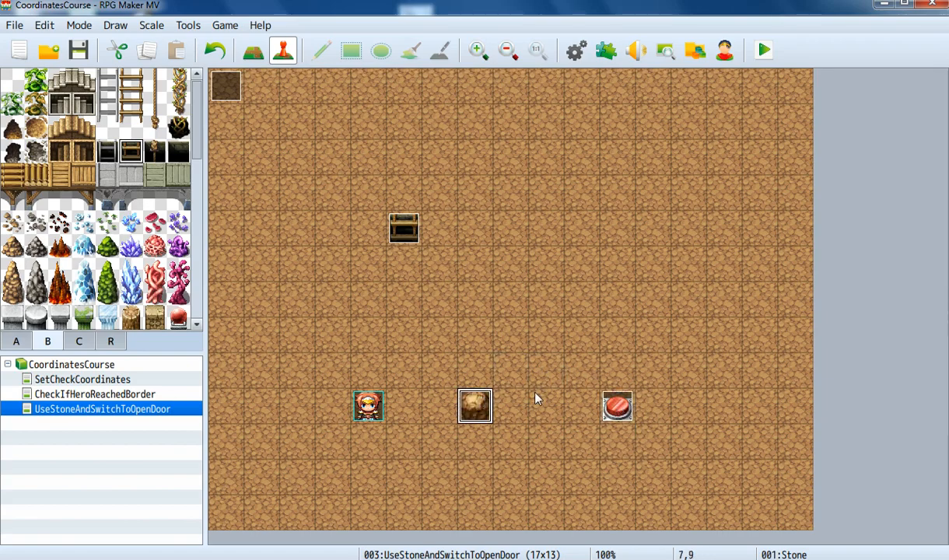
double_click(464, 394)
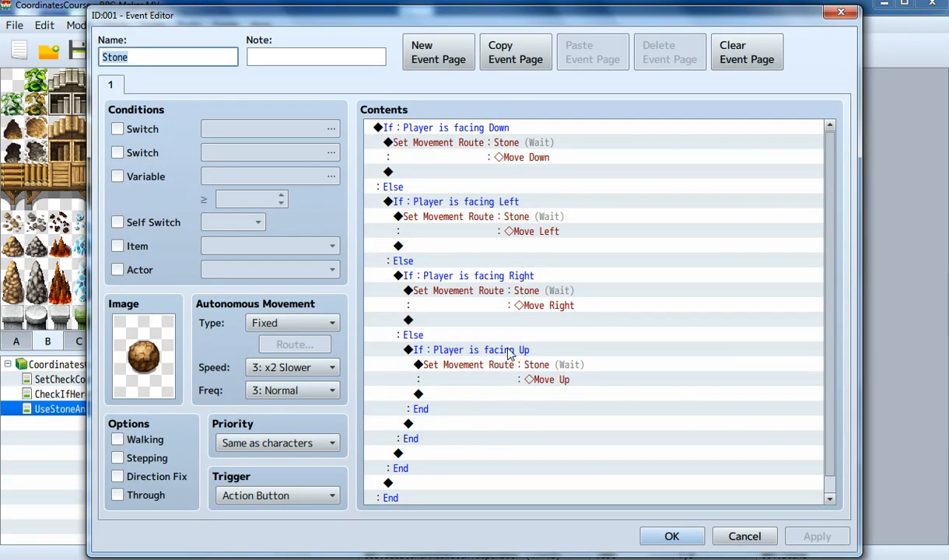
click(673, 537)
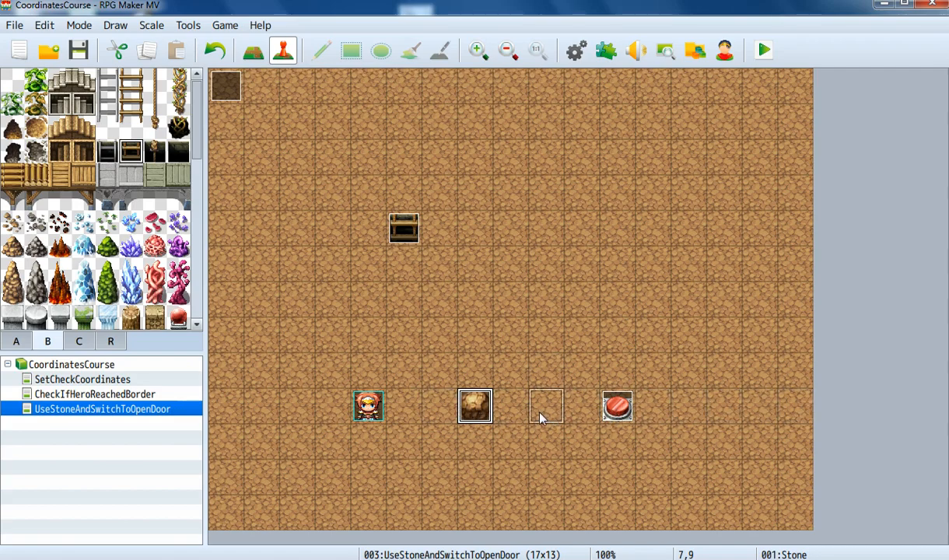
Move the stone to tile 9,9, return it to tile 6,9, and select the button event.
drag(542, 419, 545, 416)
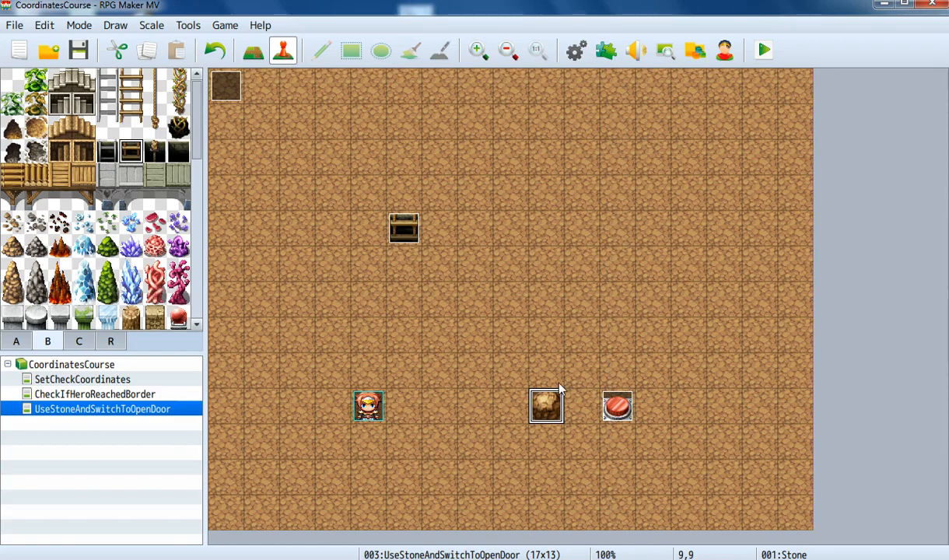
drag(551, 393, 439, 410)
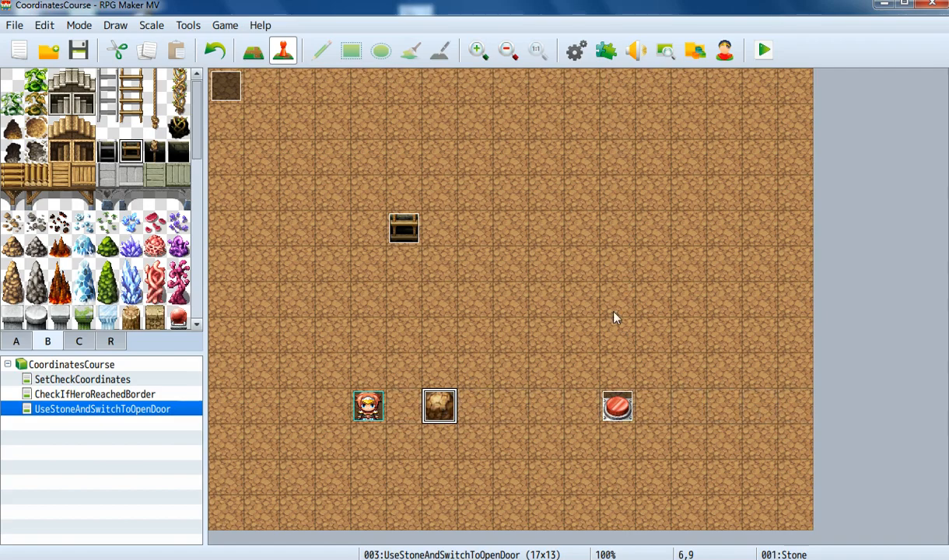
click(610, 406)
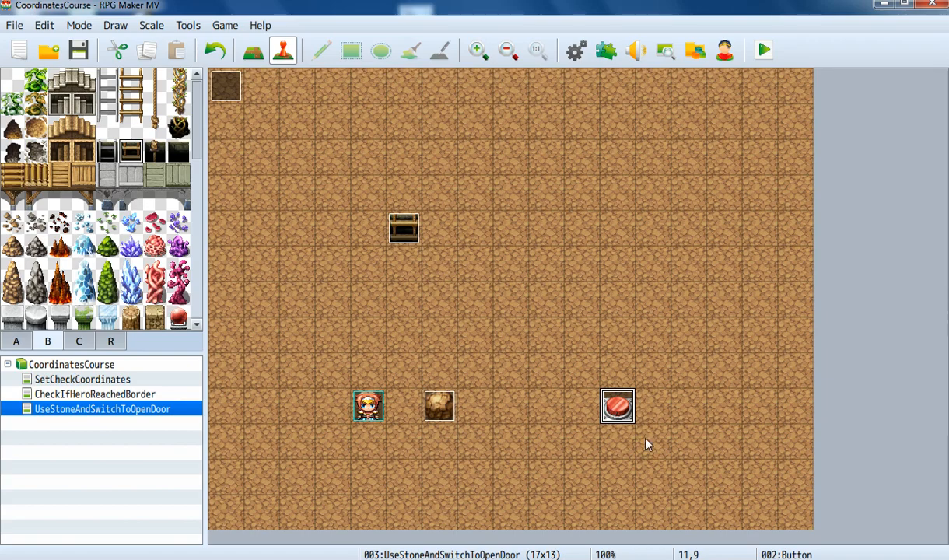
Copy the conditional branch in the Coordinates event and close the event.
double_click(226, 86)
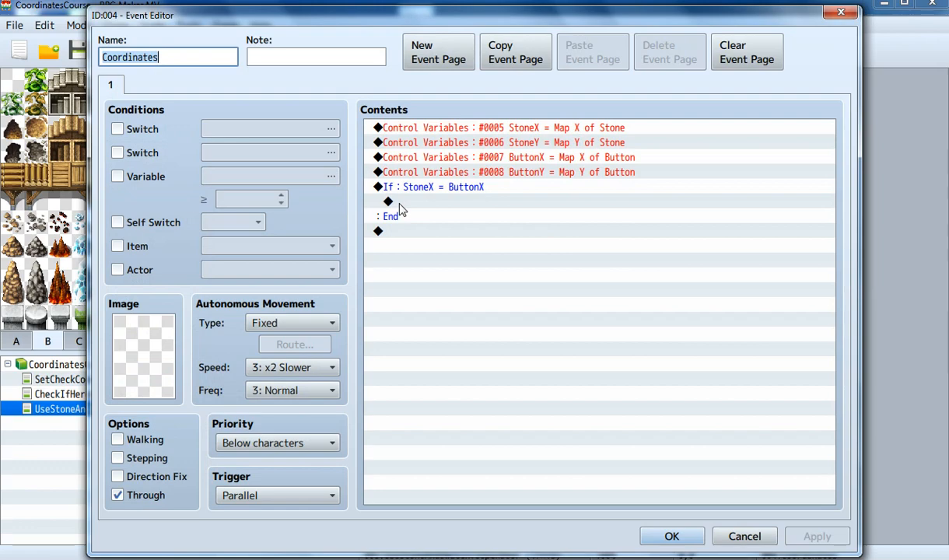
click(439, 204)
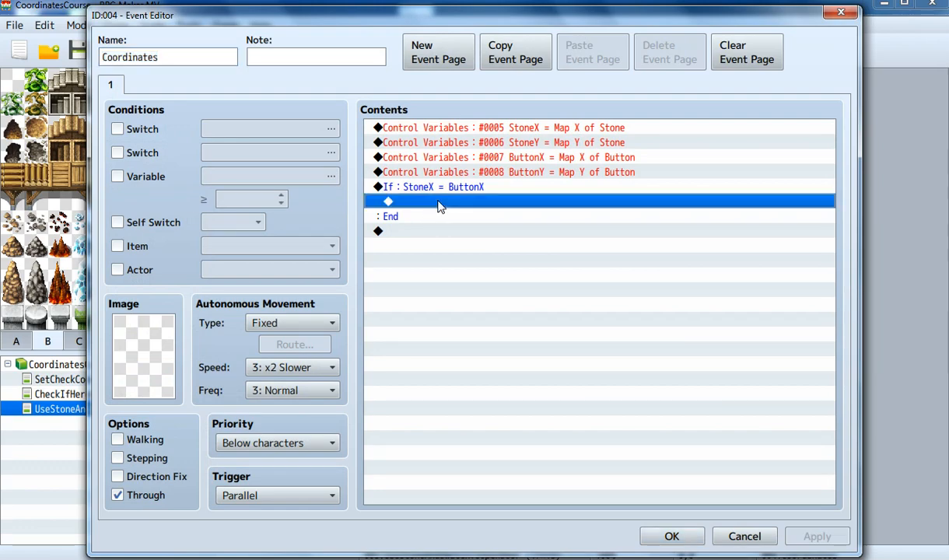
right_click(444, 189)
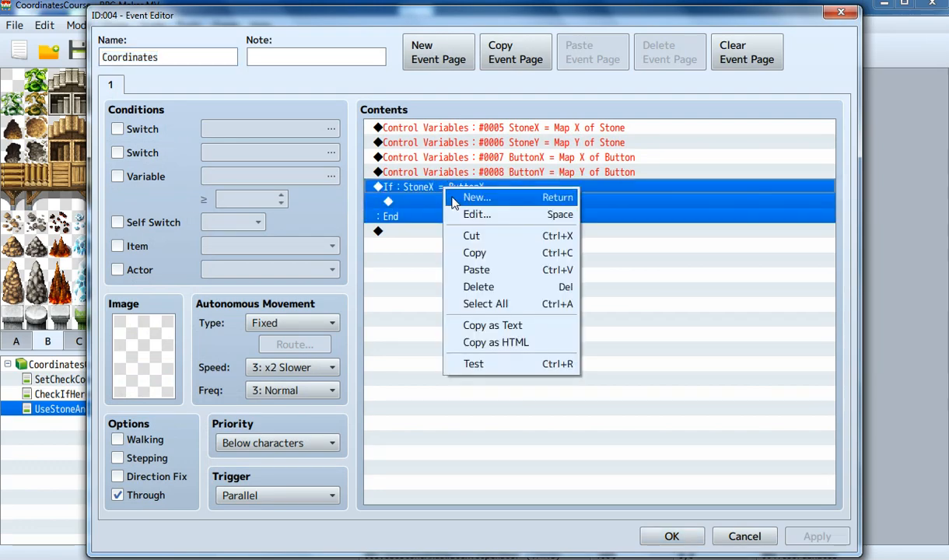
click(481, 253)
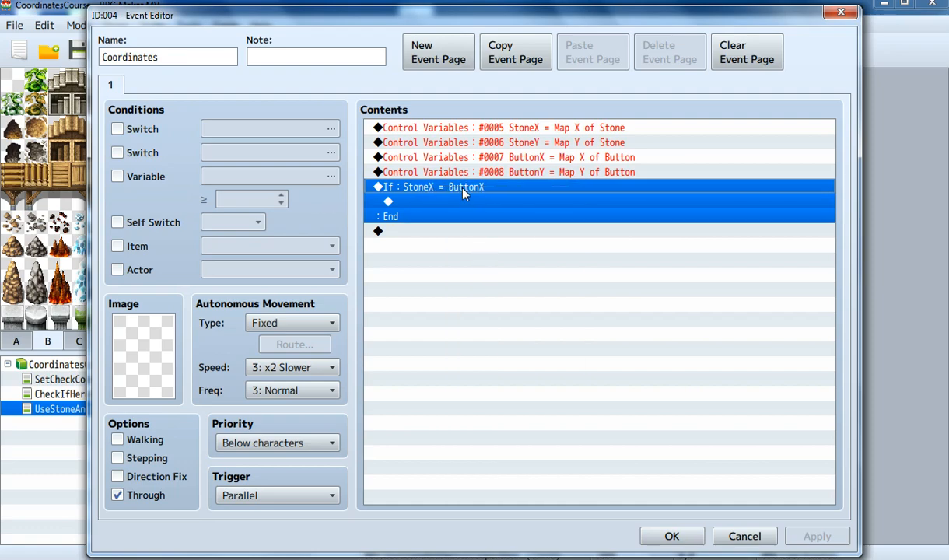
click(654, 542)
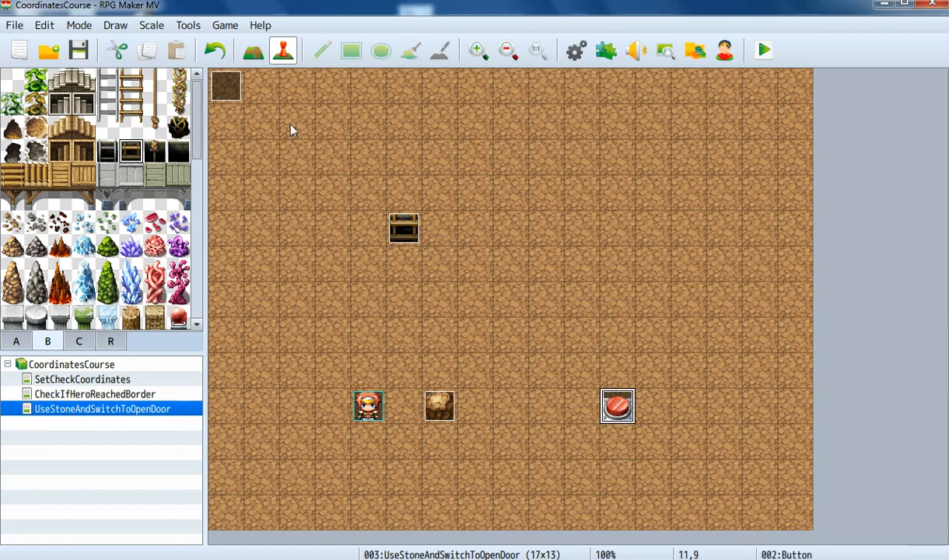
Copy the StoneX = ButtonX conditional branch in the Coordinates event and paste the copy inside the original branch.
double_click(234, 82)
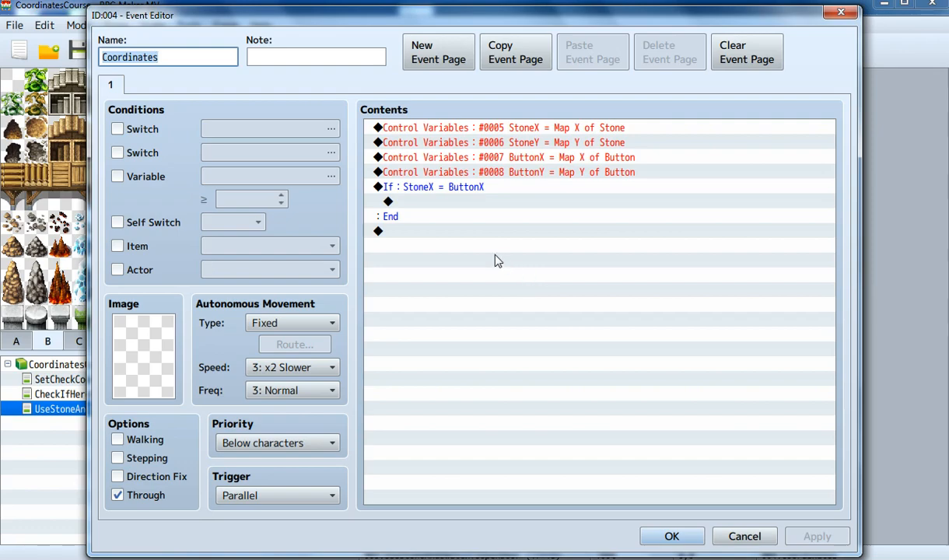
click(420, 203)
right_click(428, 191)
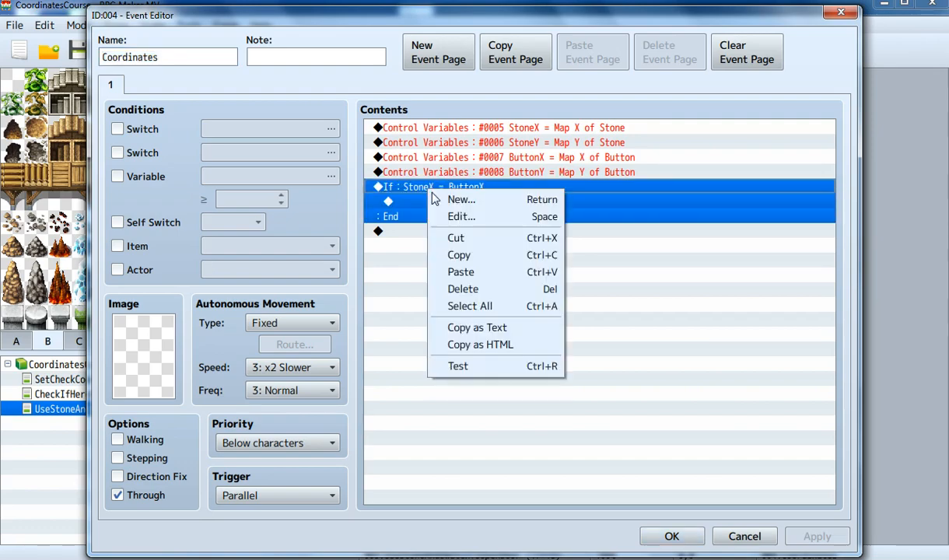
click(463, 254)
right_click(445, 202)
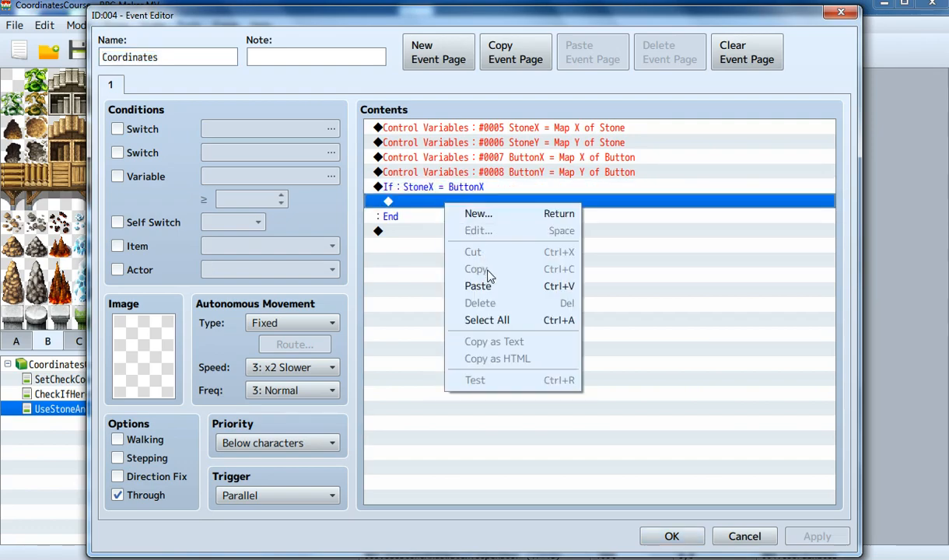
click(478, 285)
Edit the nested conditional branch to compare variable 0006 StoneY with 0008 ButtonY, and confirm the Coordinates event.
right_click(480, 206)
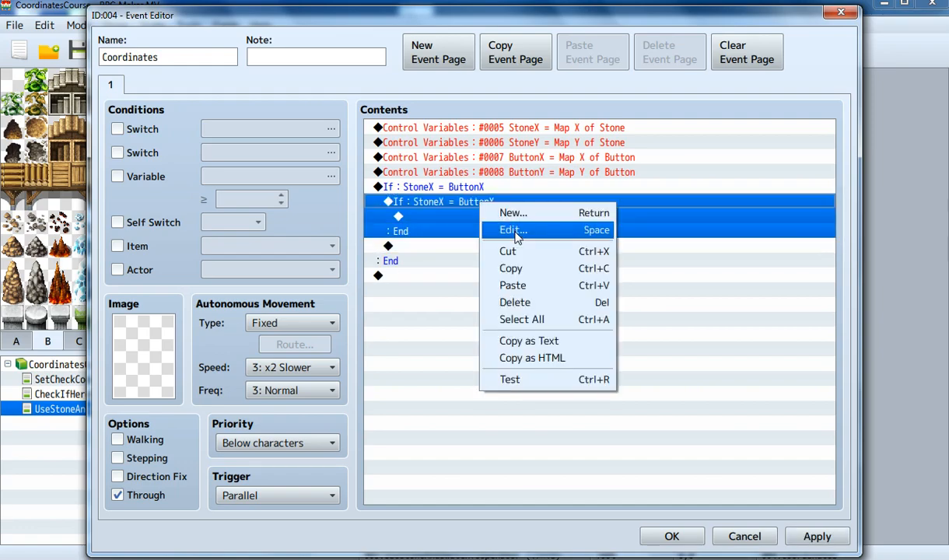
click(509, 235)
double_click(551, 242)
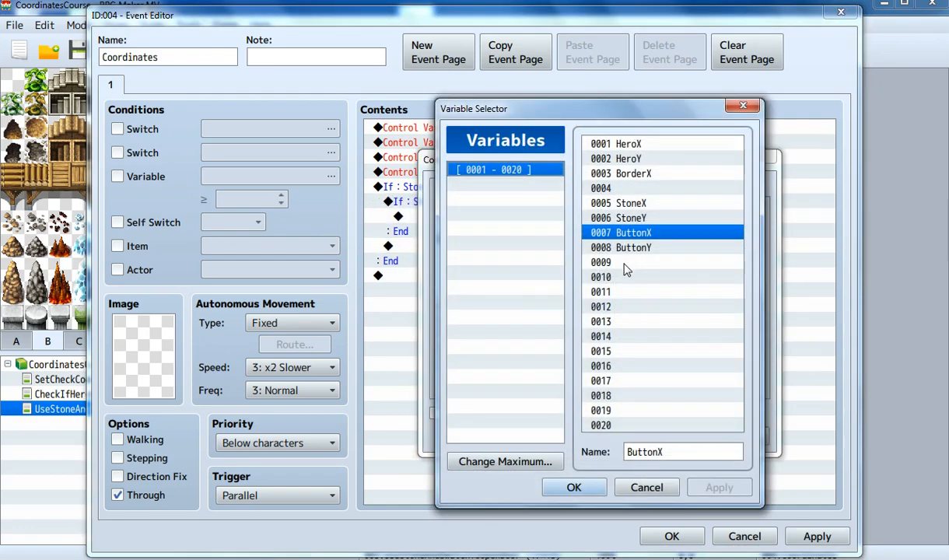
double_click(636, 214)
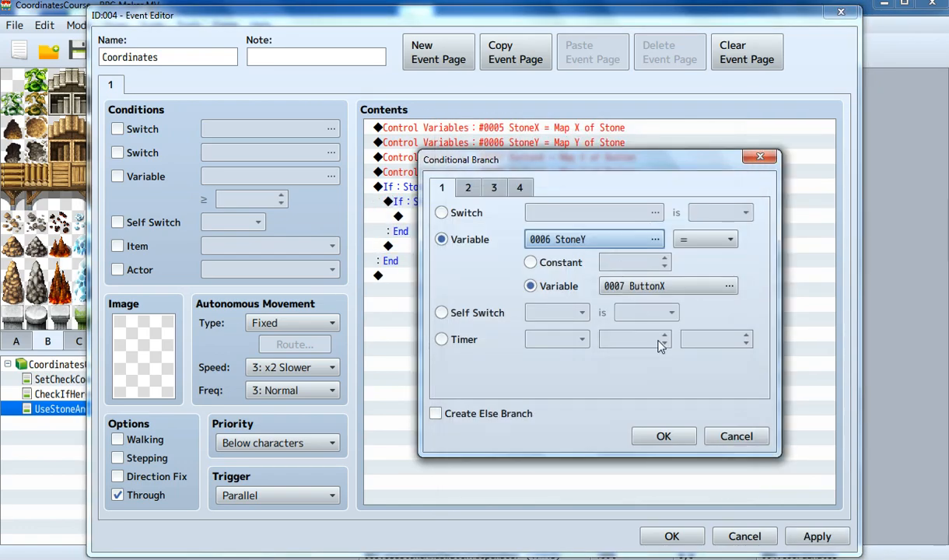
click(615, 281)
double_click(613, 278)
click(640, 250)
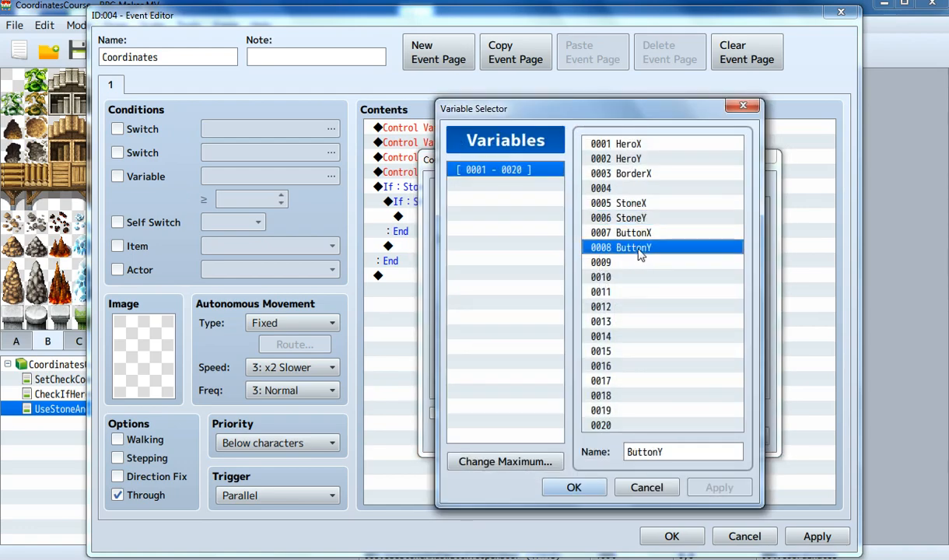
double_click(641, 250)
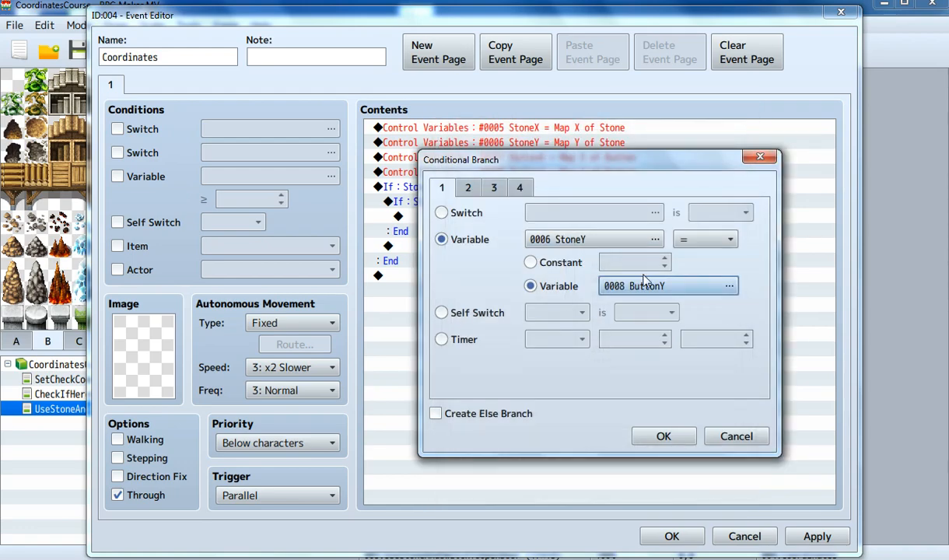
click(664, 436)
click(672, 536)
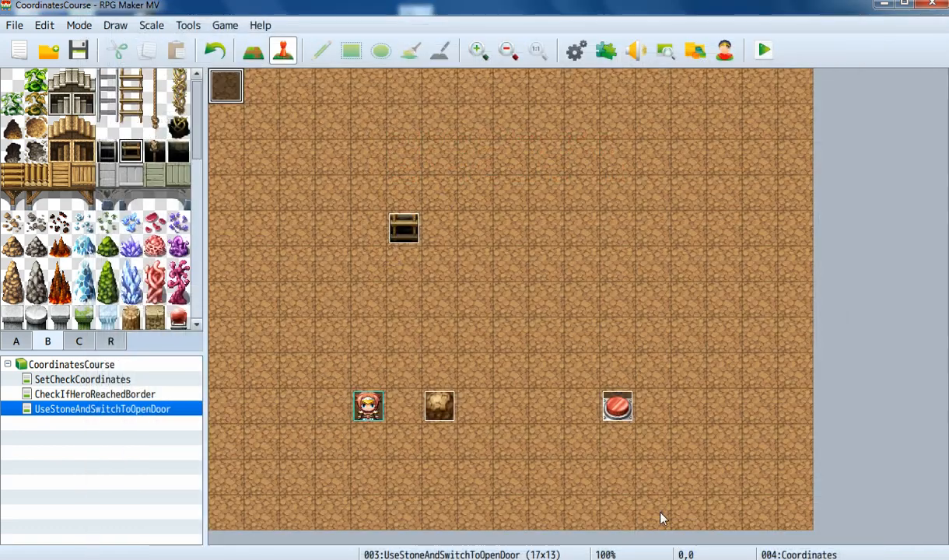
Compare the map coordinates of the stone and button events by selecting each in turn.
click(619, 405)
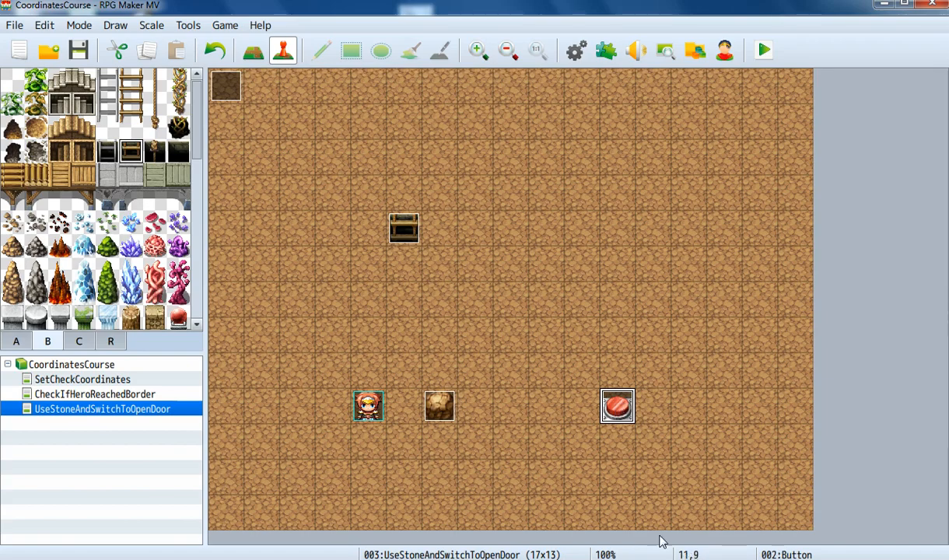
click(439, 410)
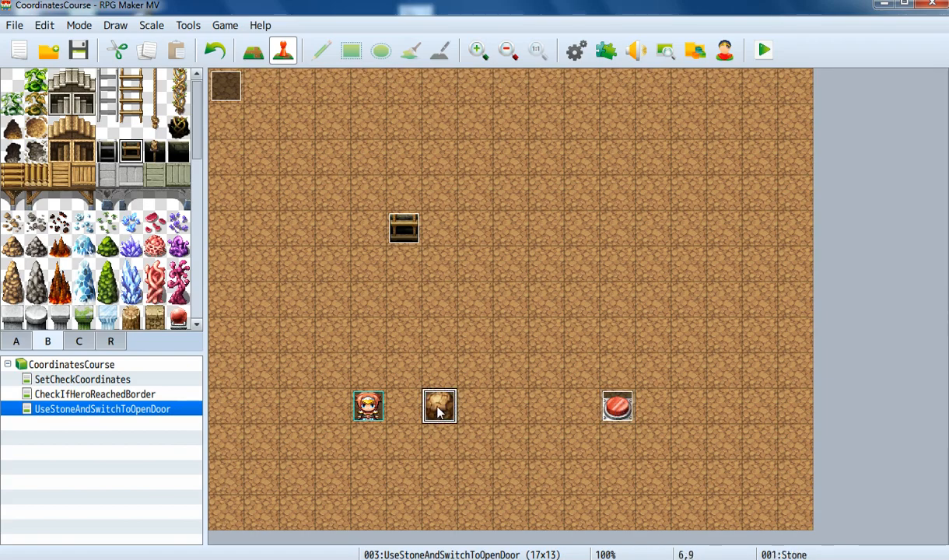
click(627, 401)
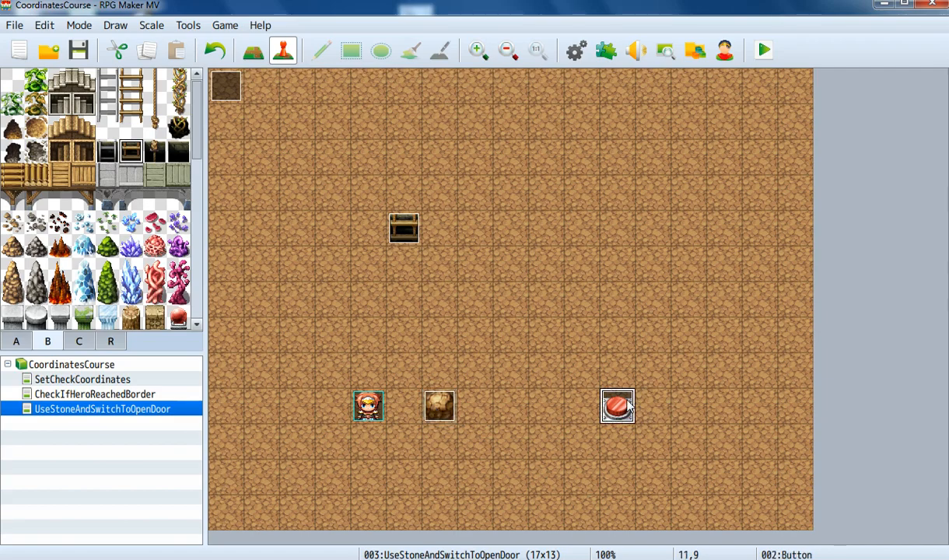
click(443, 412)
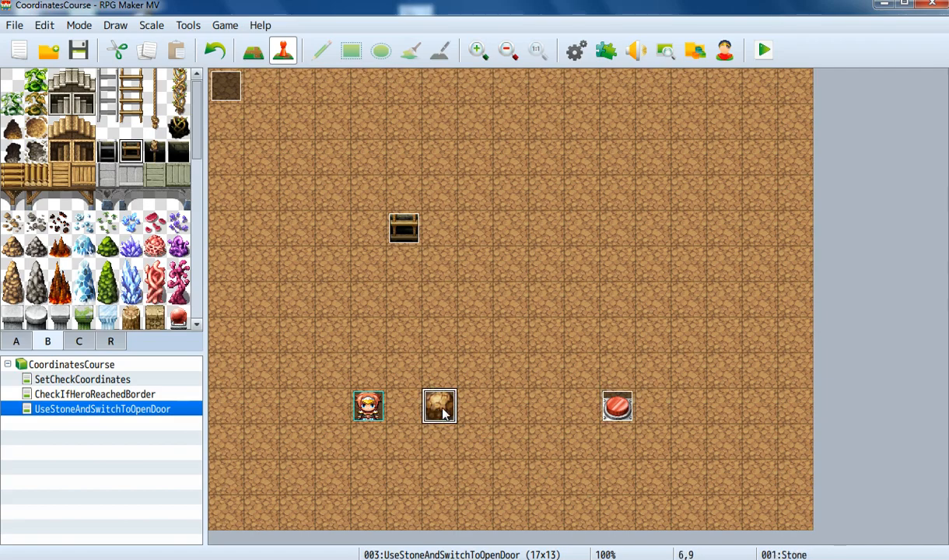
click(621, 405)
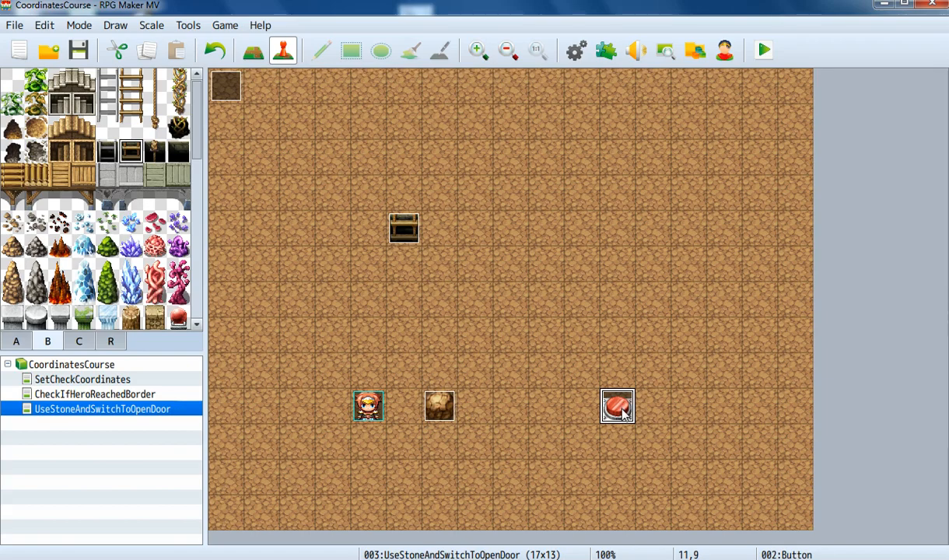
click(433, 413)
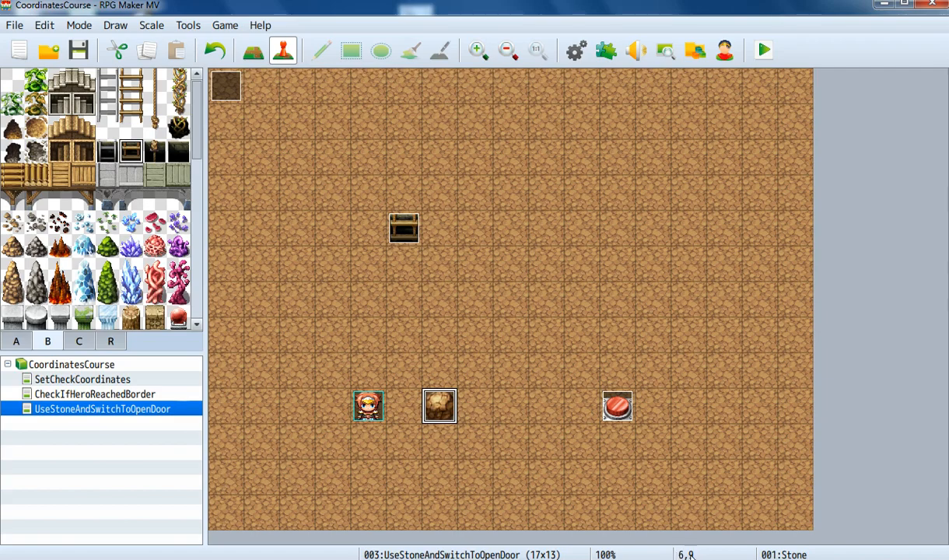
click(614, 407)
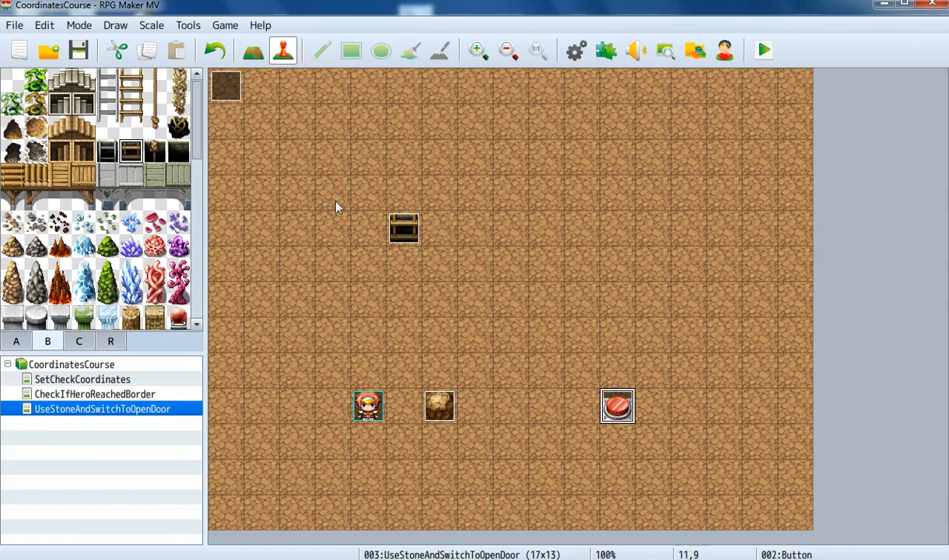
Review the nested X and Y comparisons in the Coordinates event against the button and stone positions on the map.
click(226, 86)
double_click(225, 85)
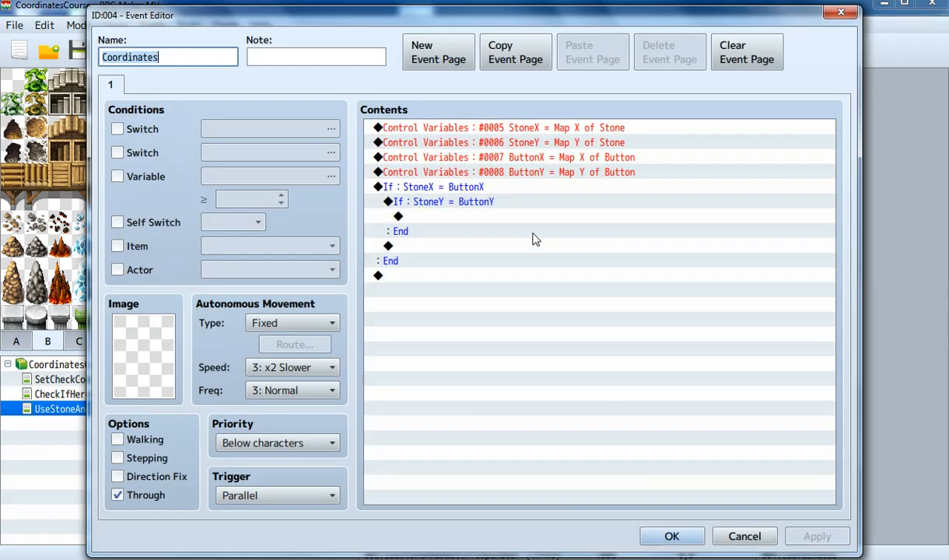
click(466, 191)
click(469, 205)
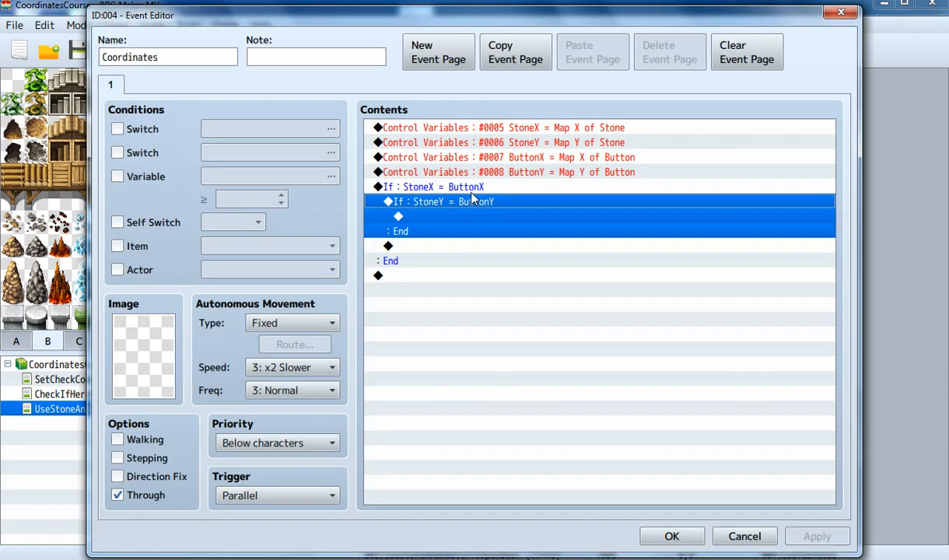
click(666, 533)
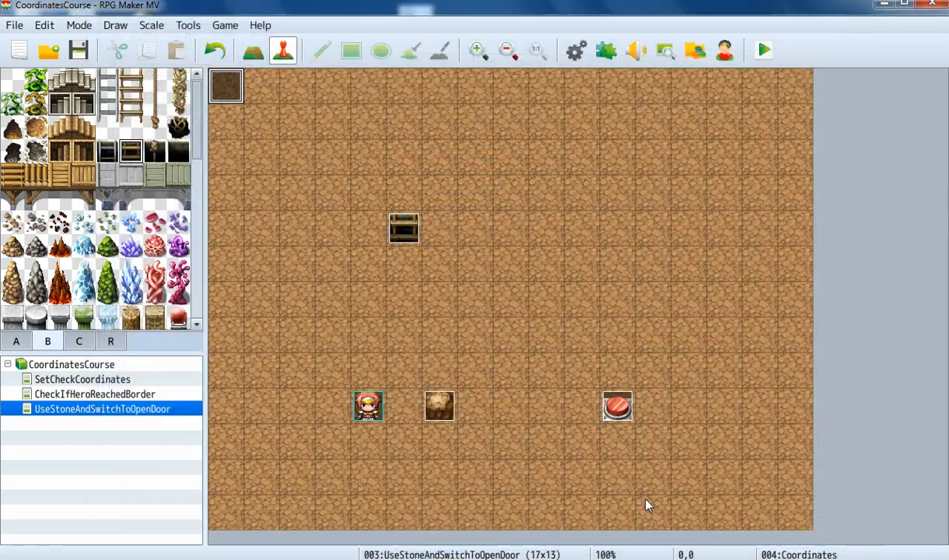
click(619, 406)
click(440, 406)
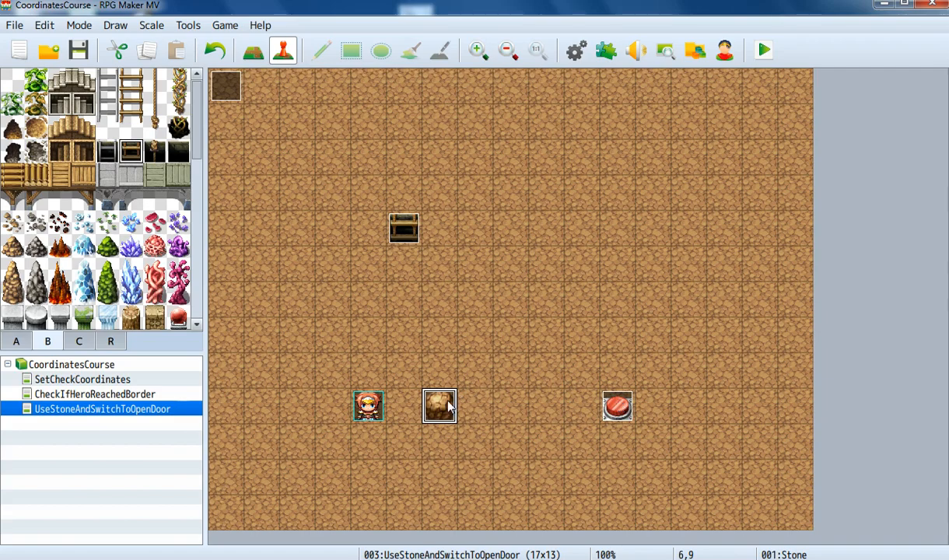
Reopen the Coordinates event and examine how the outer StoneX = ButtonX branch and the nested StoneY = ButtonY branch work together.
double_click(232, 87)
click(459, 188)
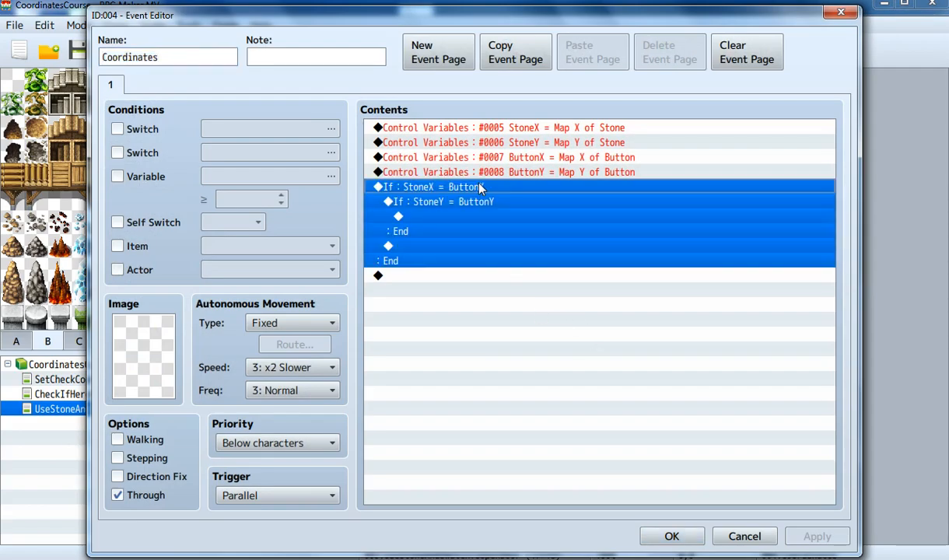
click(460, 198)
click(482, 189)
click(480, 203)
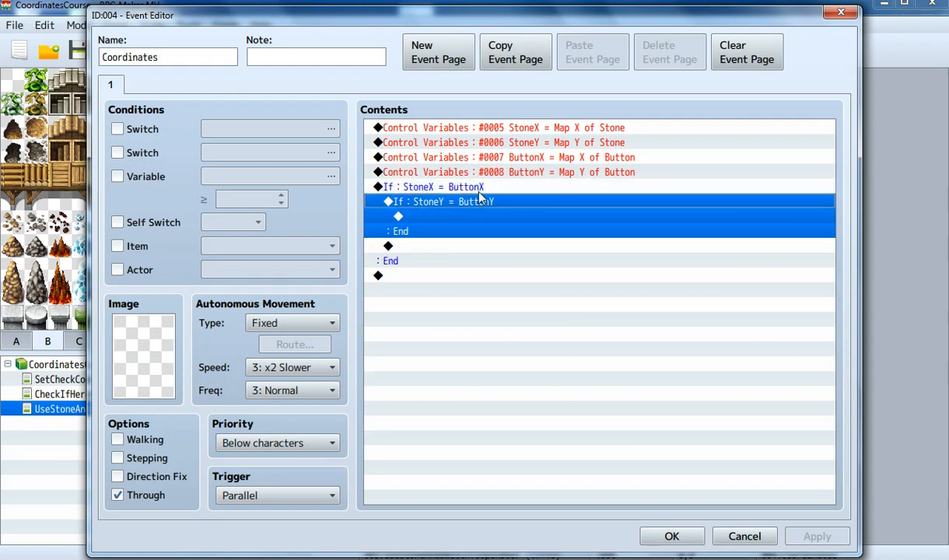
click(479, 190)
click(481, 201)
click(480, 188)
click(479, 203)
click(479, 190)
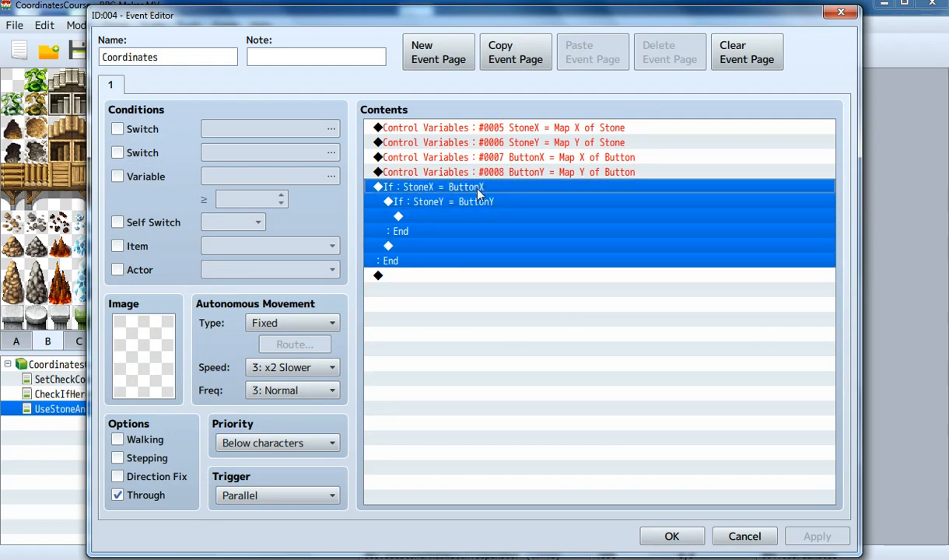
click(475, 203)
click(471, 190)
click(437, 207)
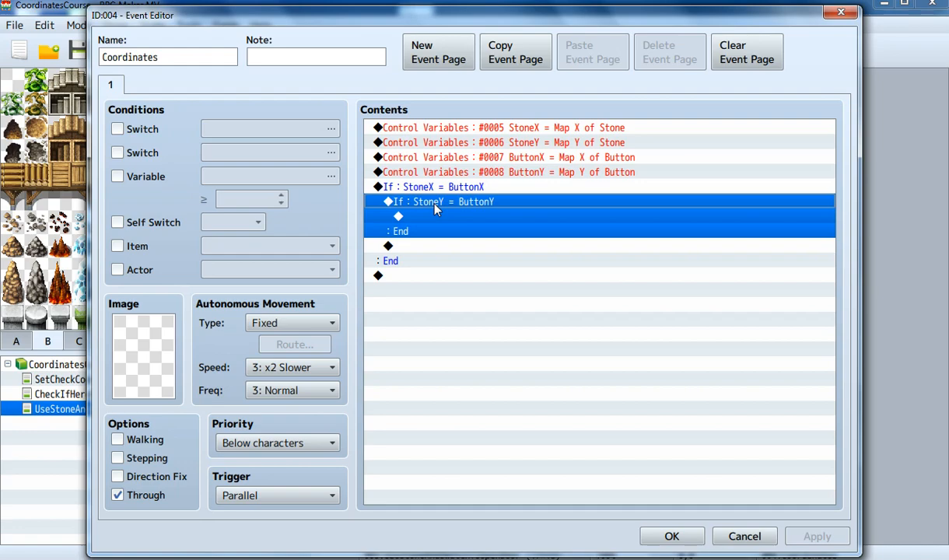
Add a Control Switches command turning 0001 HiddenLadder ON inside the StoneY = ButtonY branch, and confirm the Coordinates event.
click(424, 217)
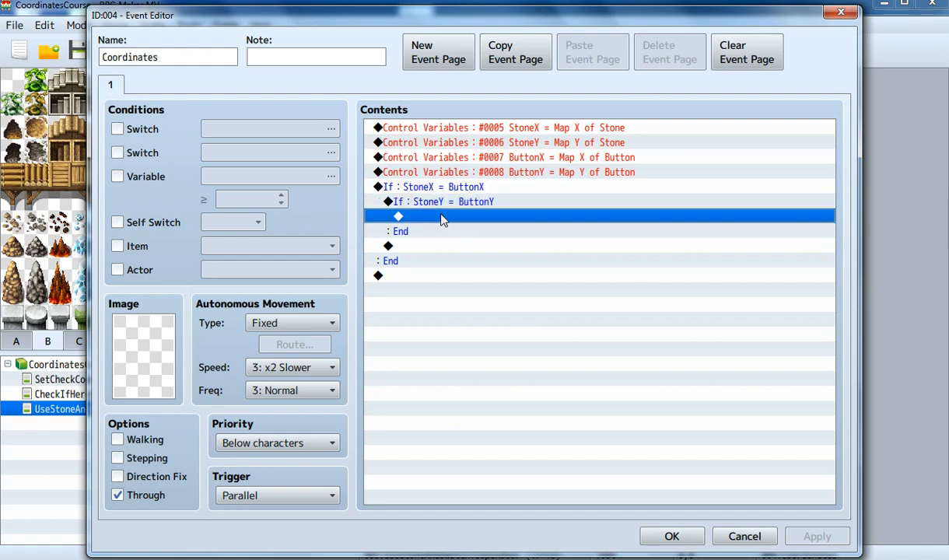
double_click(442, 221)
click(486, 258)
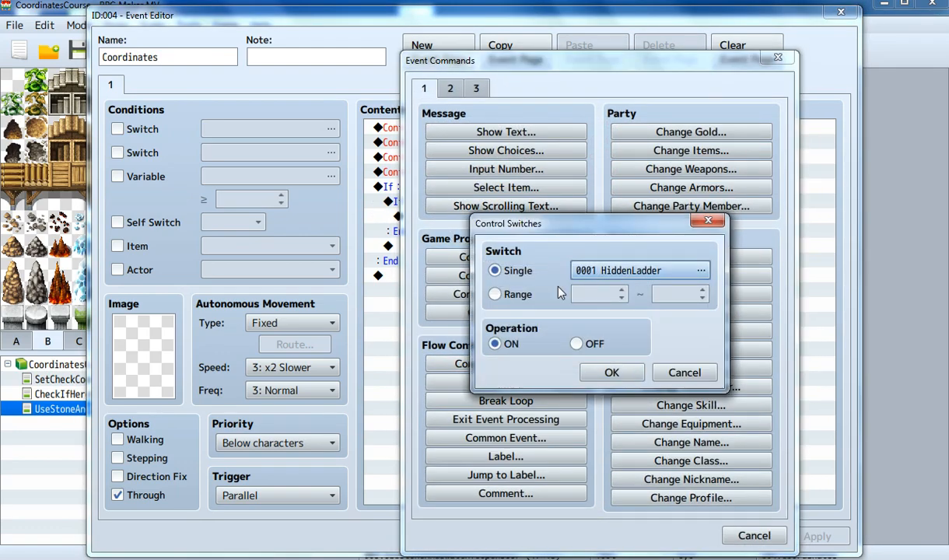
click(610, 373)
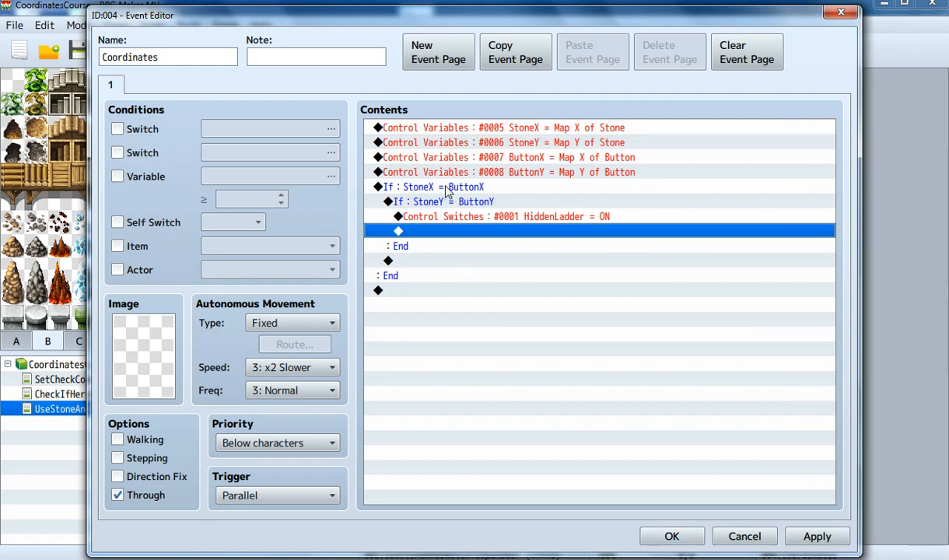
click(671, 536)
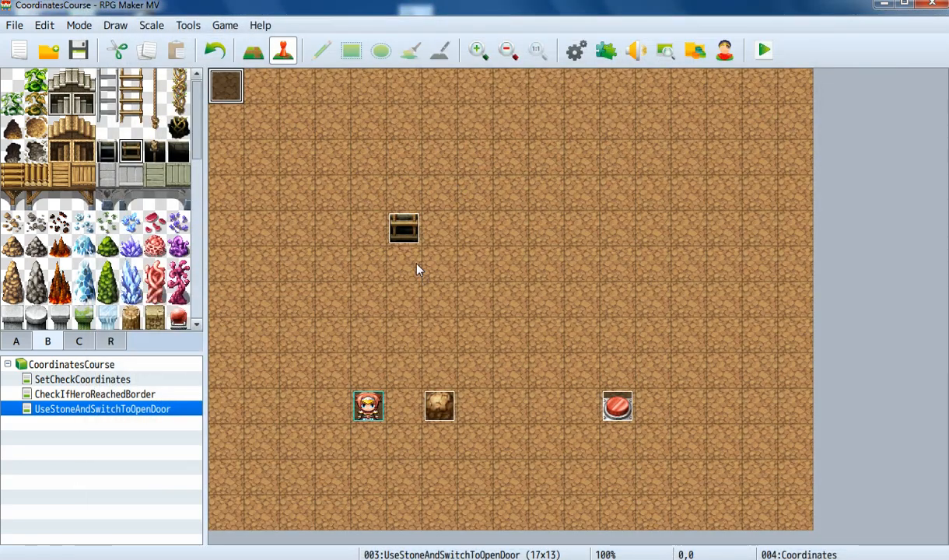
Check the switch condition and Transfer Player command in the HiddenLadder event, and close it.
click(397, 238)
double_click(396, 238)
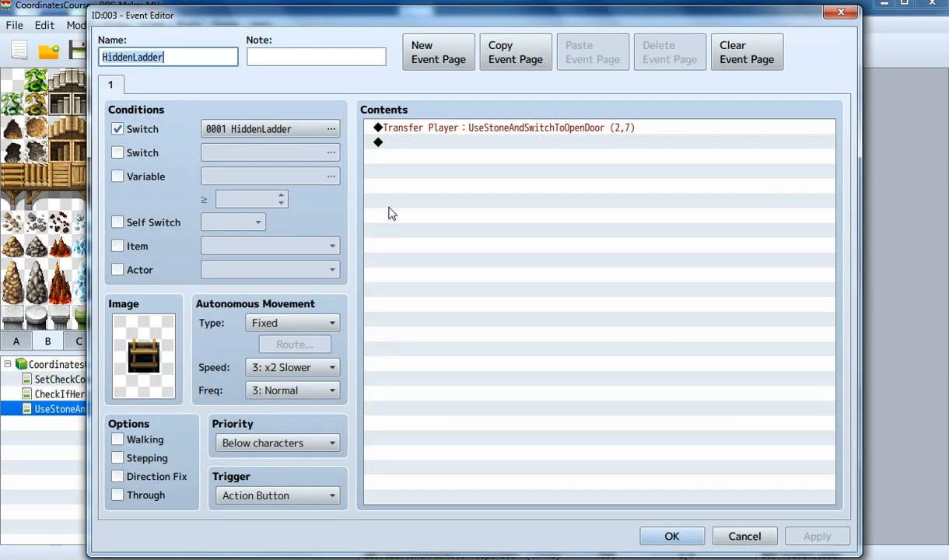
click(677, 535)
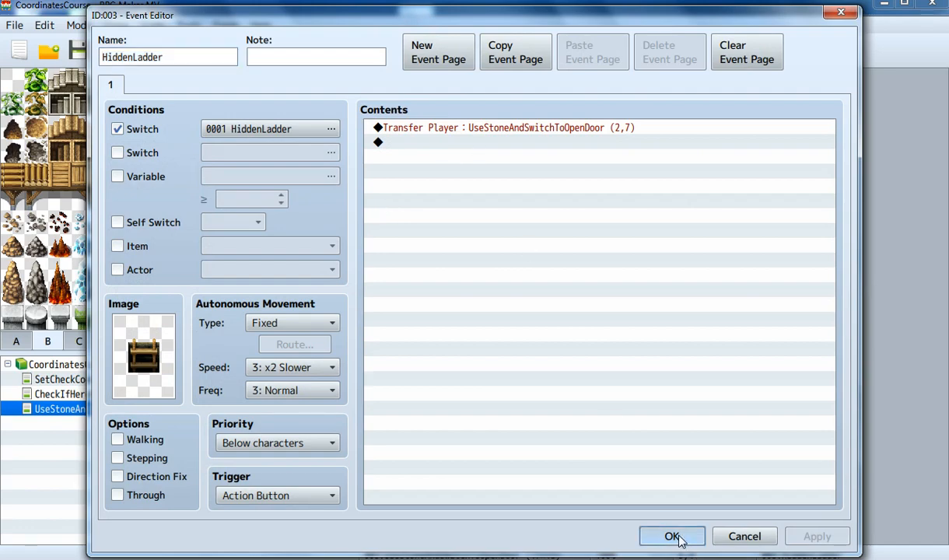
Save the game changes and launch a playtest, checking the Coordinates event's commands while it loads.
click(764, 50)
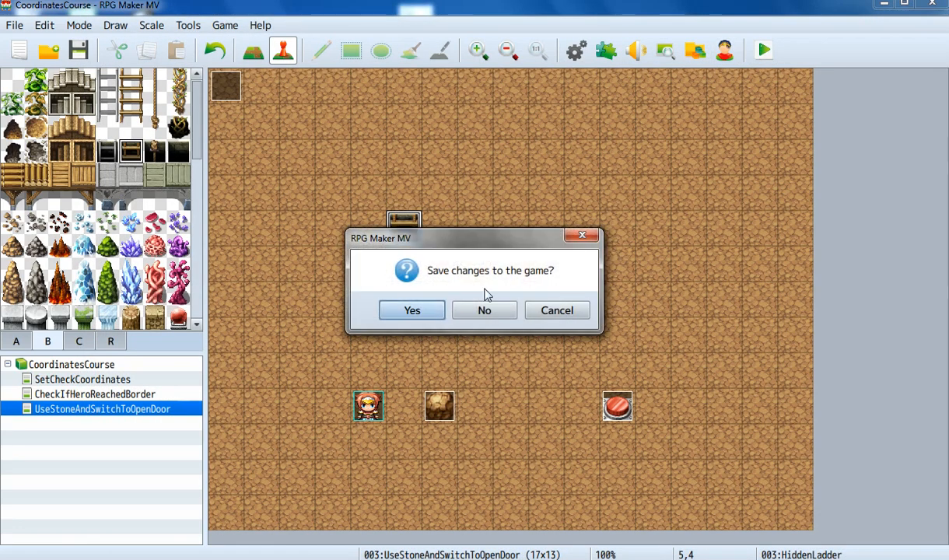
click(413, 310)
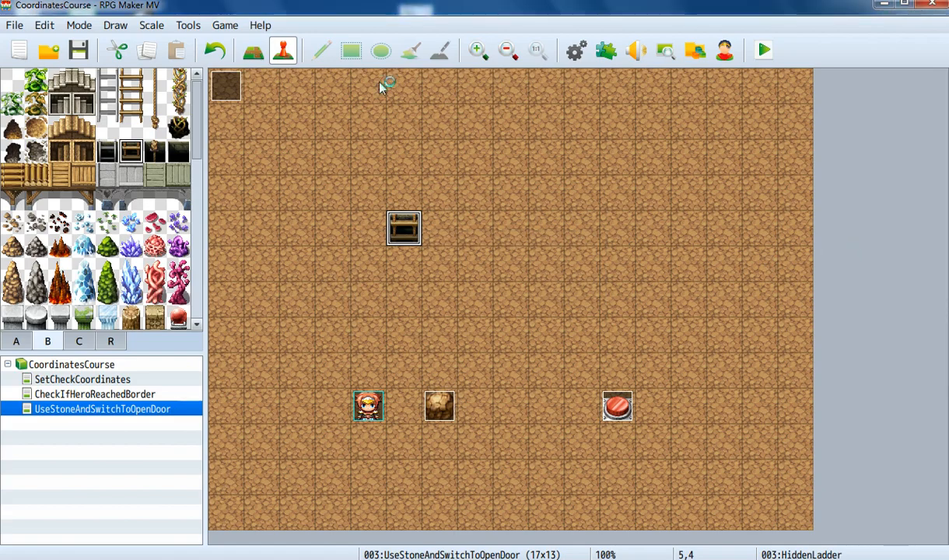
double_click(240, 92)
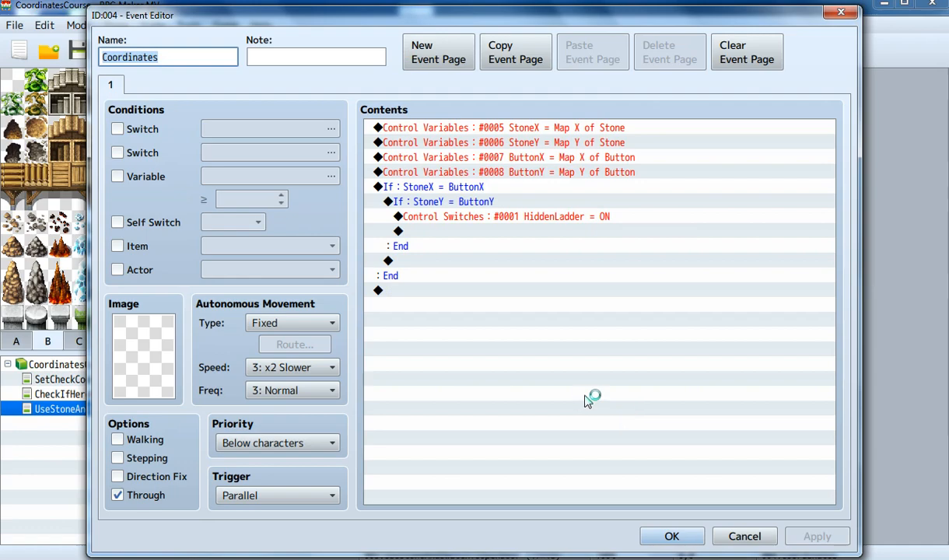
click(768, 538)
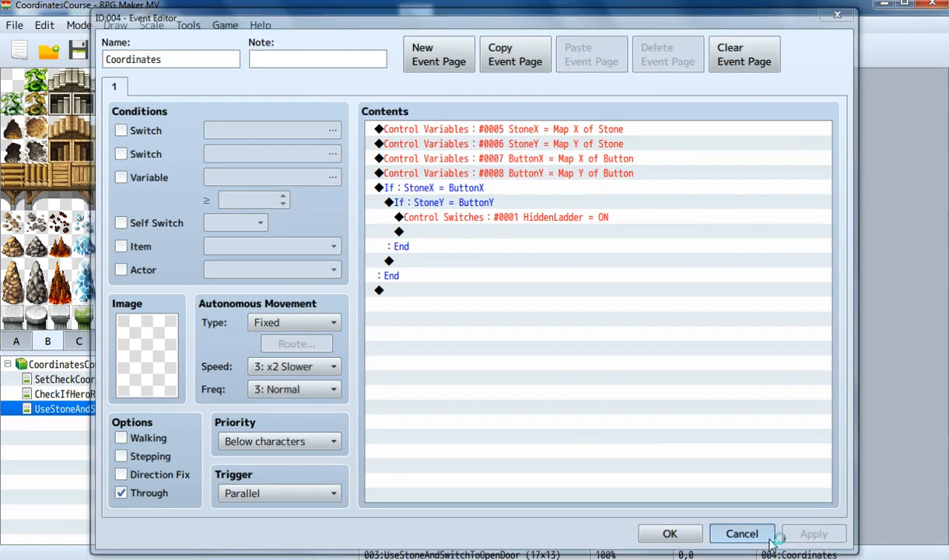
key(ctrl+r)
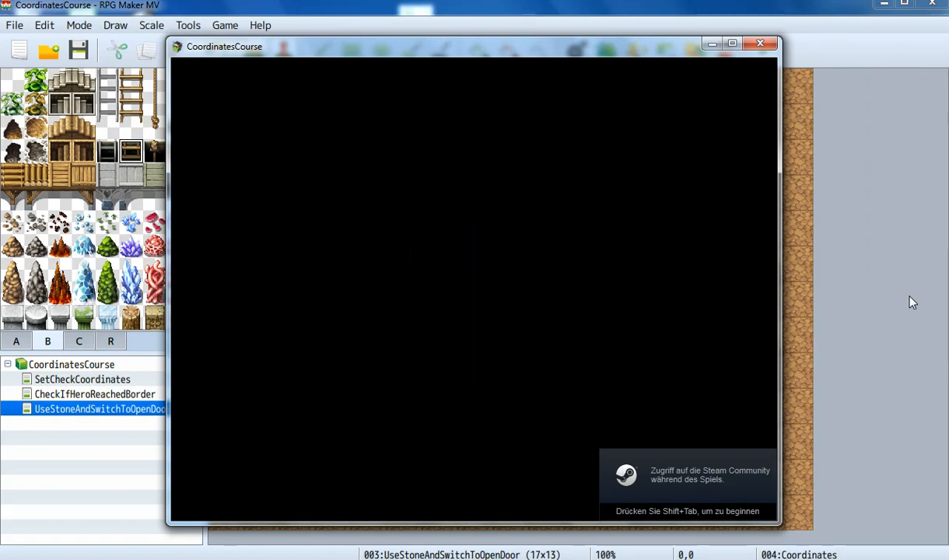
Start a new game in the playtest and push the stone rightward across the map onto the red button.
key(Return)
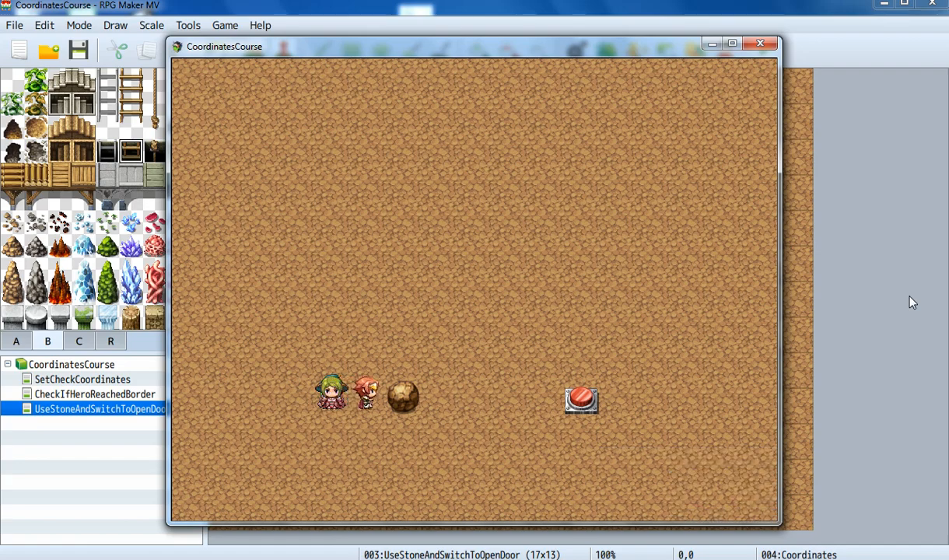
key(Right)
key(Right)
key(Right)
key(Right)
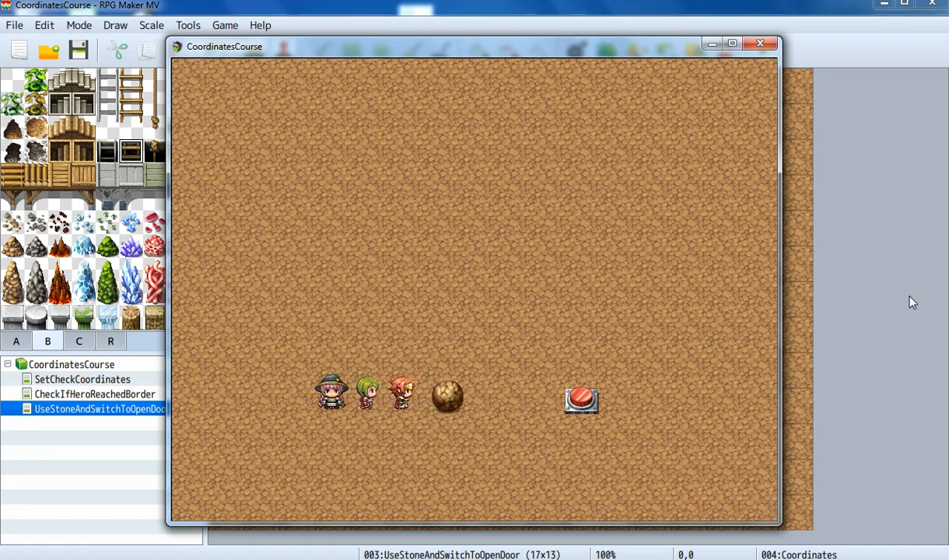
key(Right)
key(Right)
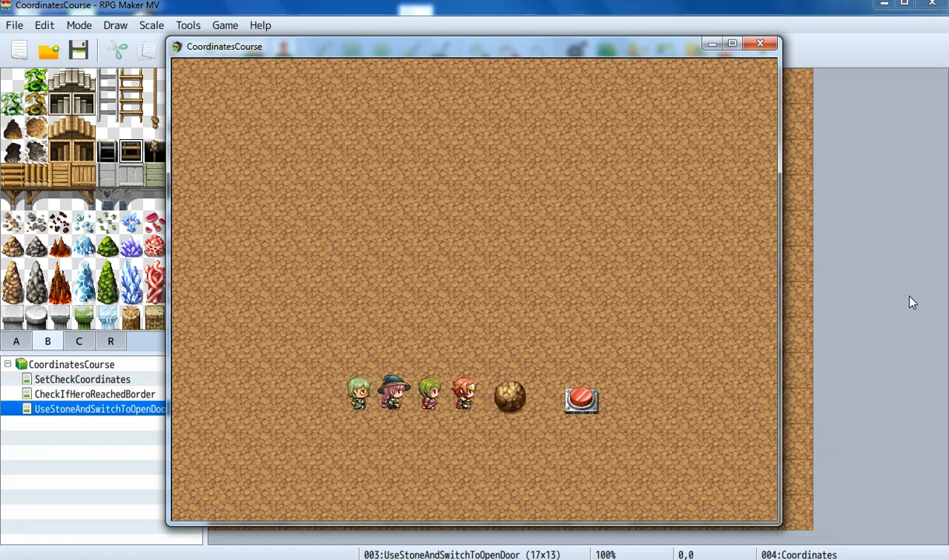
key(Right)
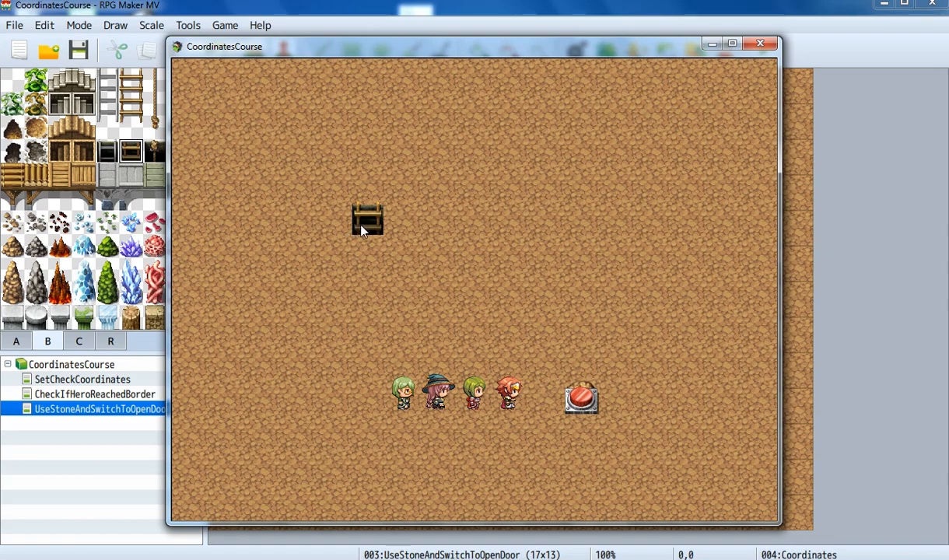
Push the stone off the far side of the button and end the playtest.
key(Right)
key(Right)
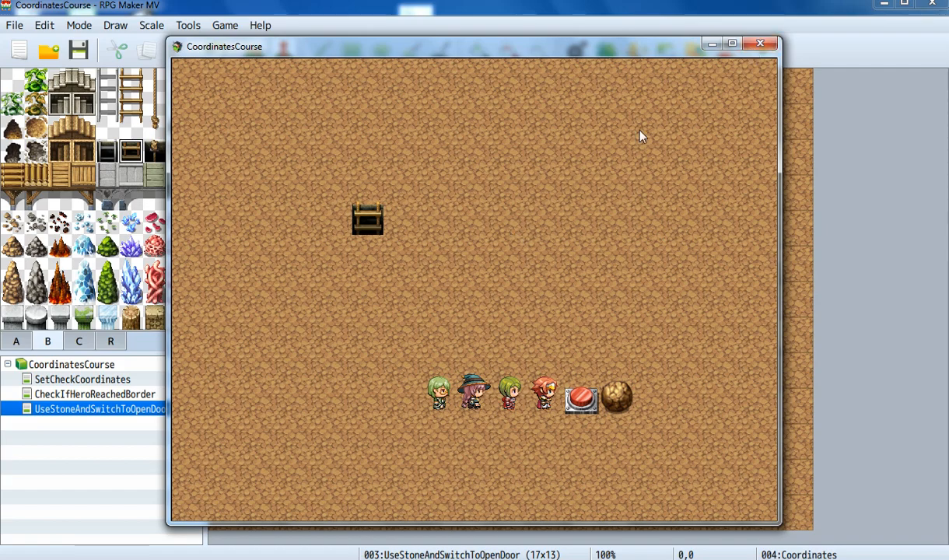
click(760, 45)
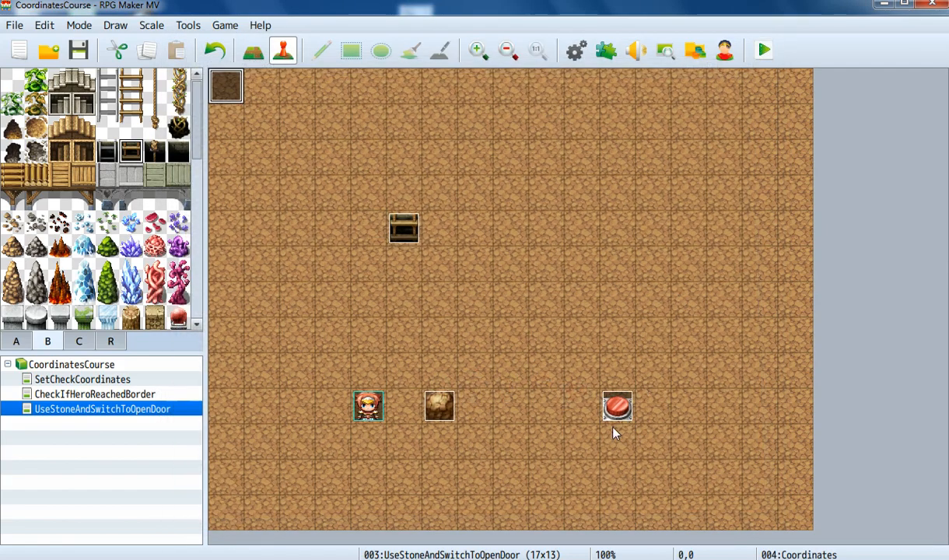
Check the settings of the Stone event and the Button event, closing each without changes.
double_click(442, 401)
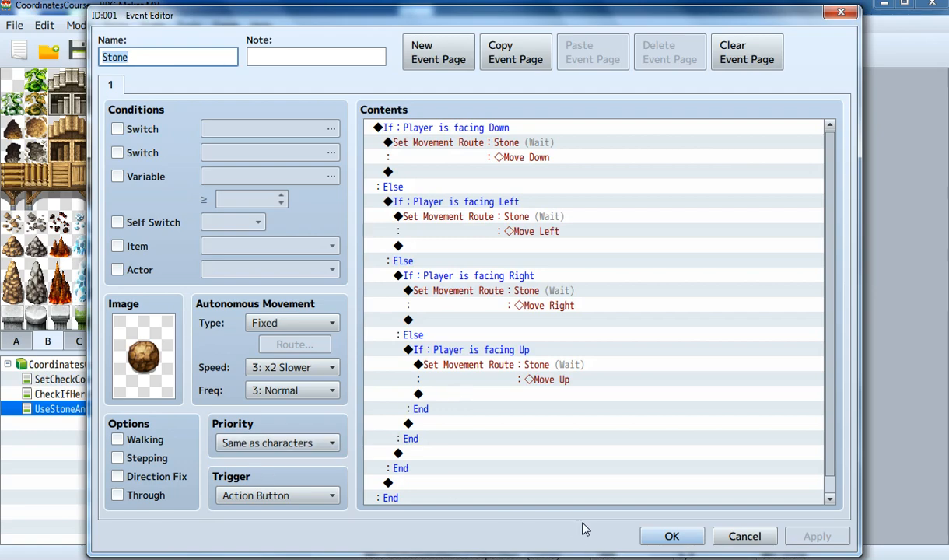
click(663, 535)
click(627, 410)
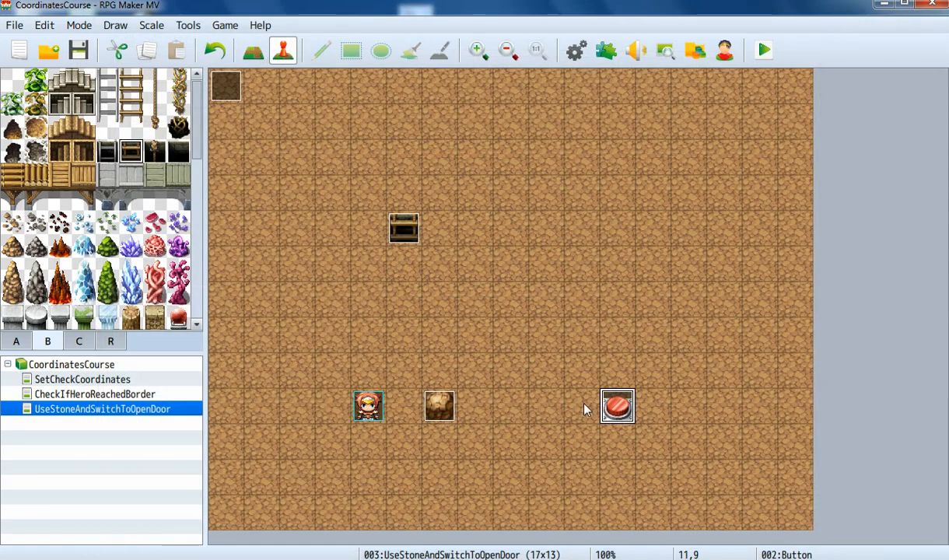
click(439, 405)
click(615, 410)
double_click(617, 410)
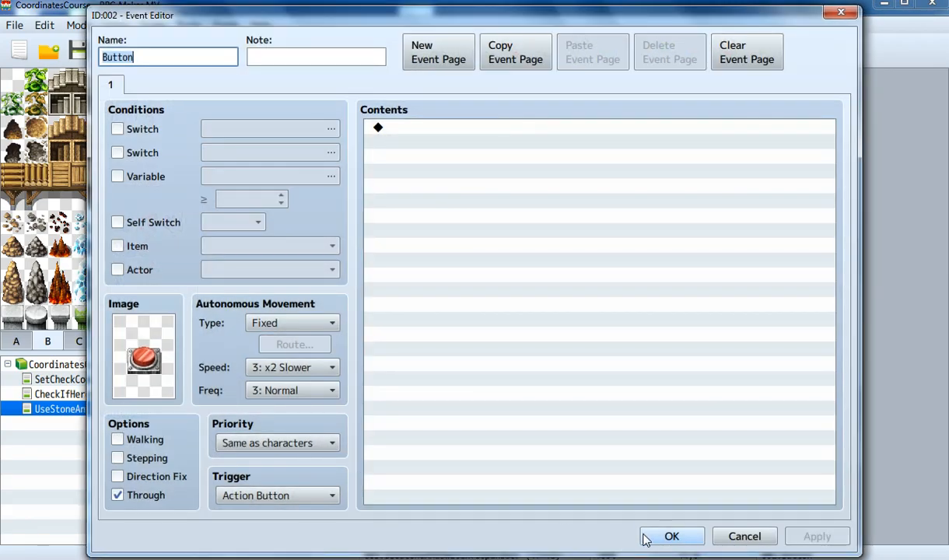
click(646, 537)
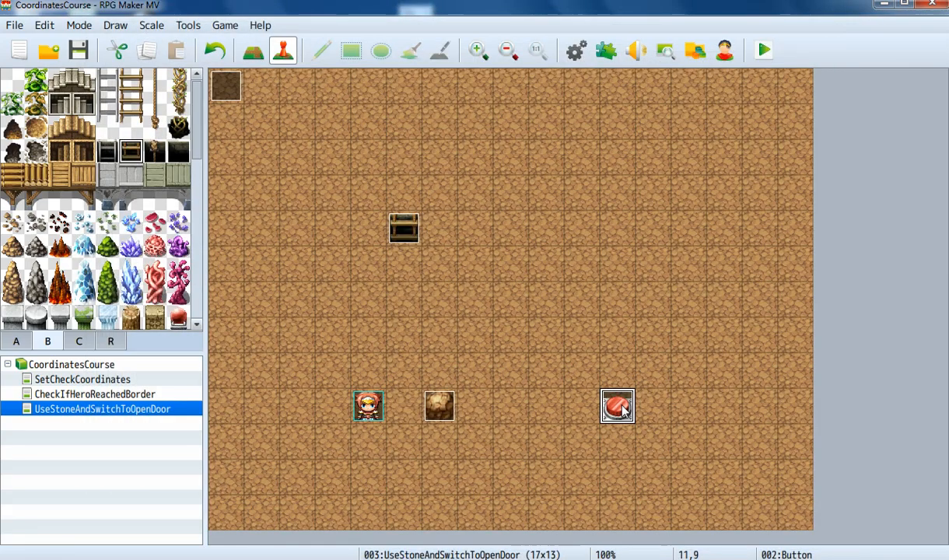
Set the Button event's priority to Below characters and confirm the event.
double_click(618, 406)
click(257, 443)
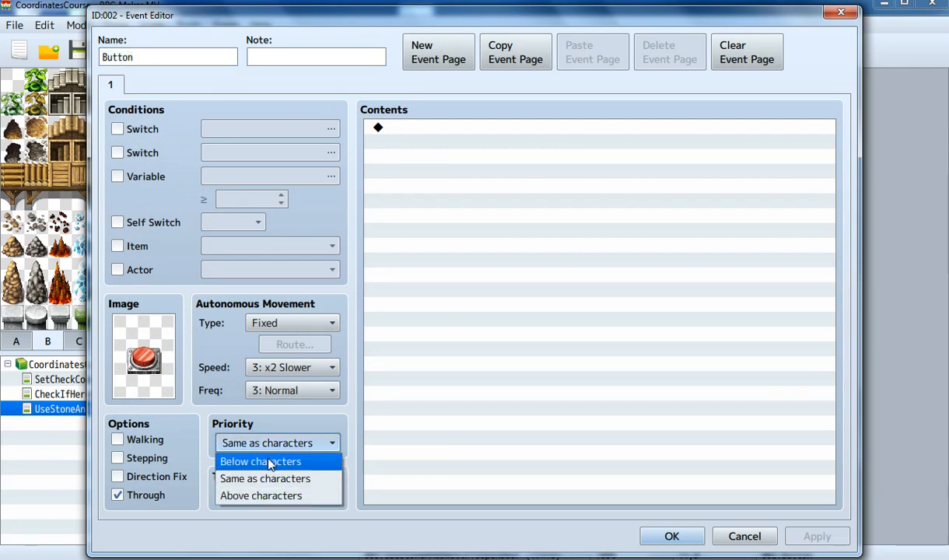
click(270, 463)
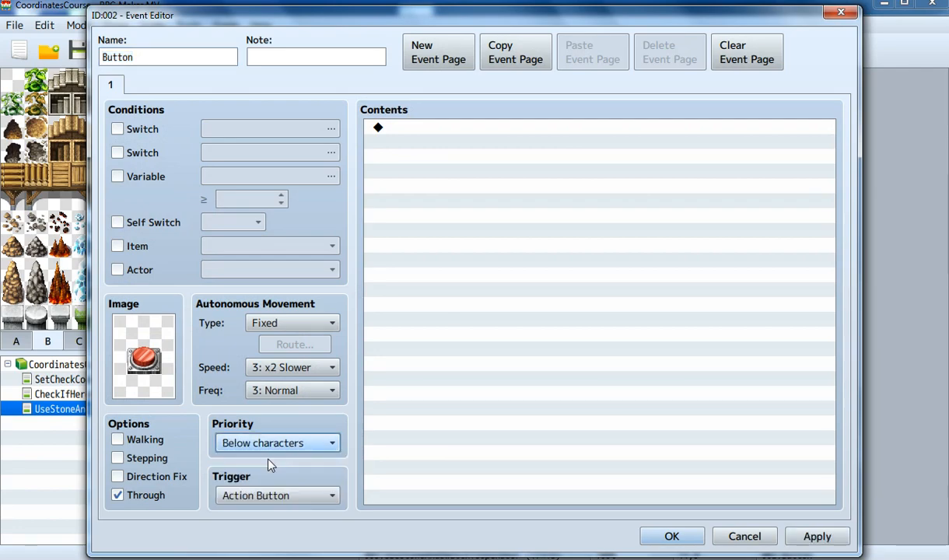
click(671, 536)
Check the HiddenLadder event's priority, switch condition and Transfer Player command, and close it.
click(438, 403)
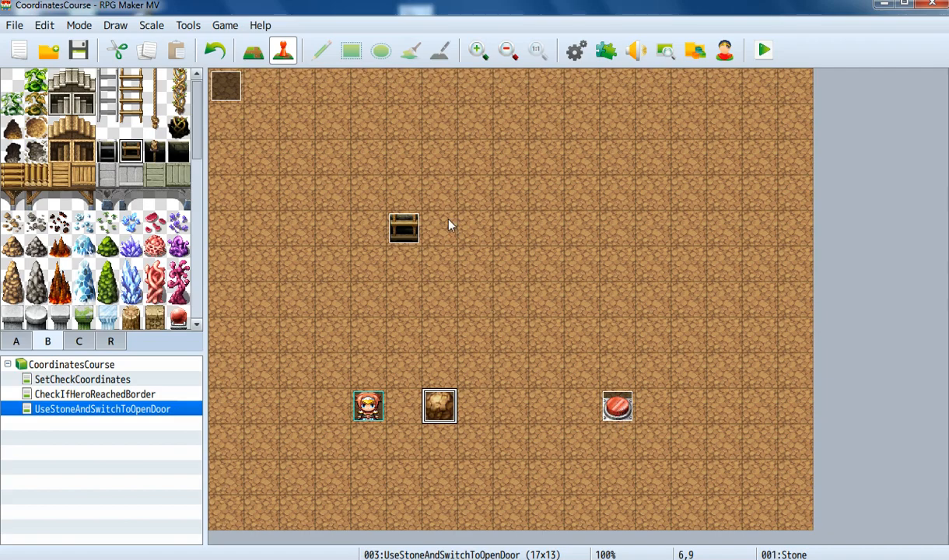
click(408, 223)
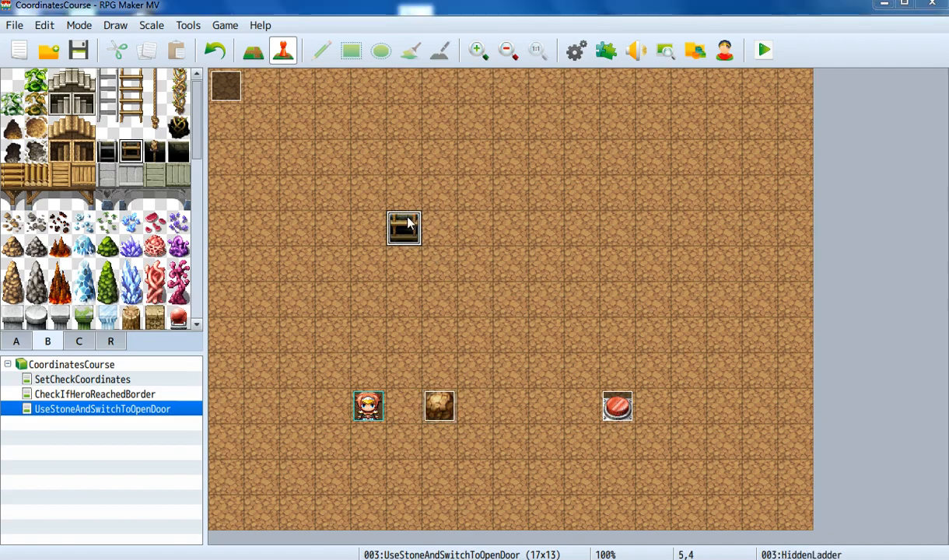
double_click(409, 224)
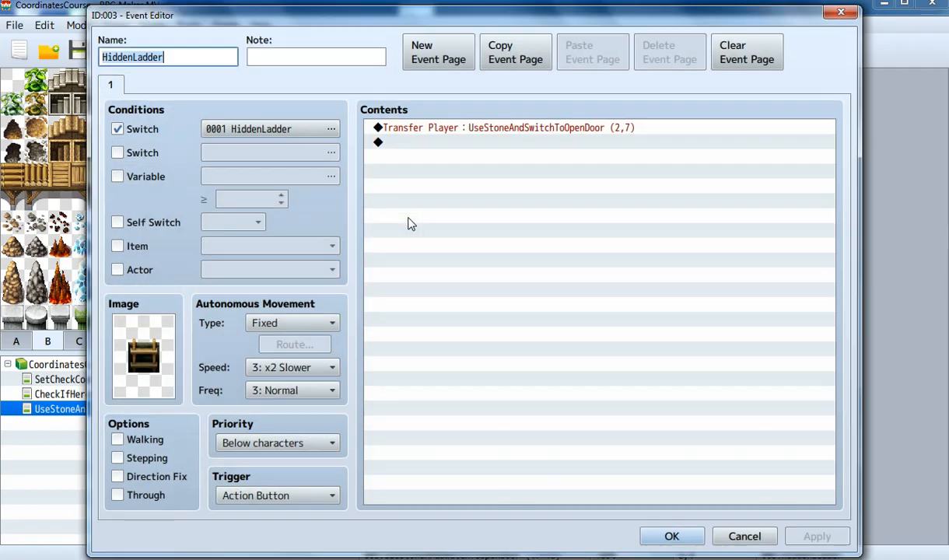
click(669, 535)
Add an Else branch to the outer StoneX = ButtonX conditional branch in the Coordinates event.
click(218, 82)
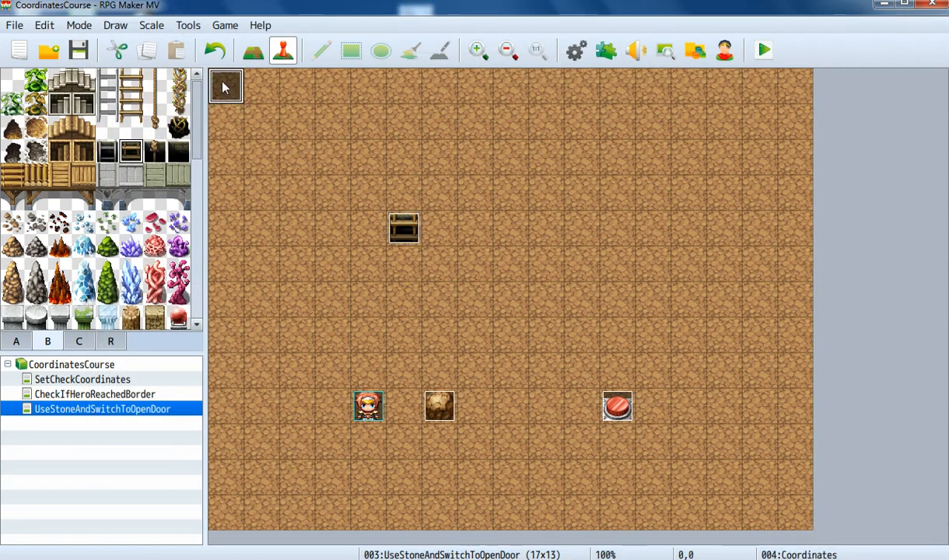
double_click(218, 82)
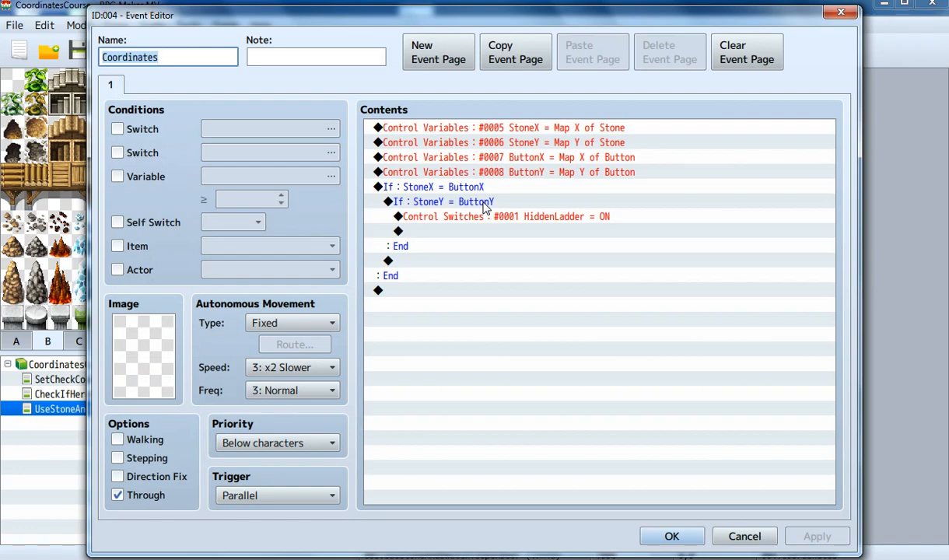
click(463, 184)
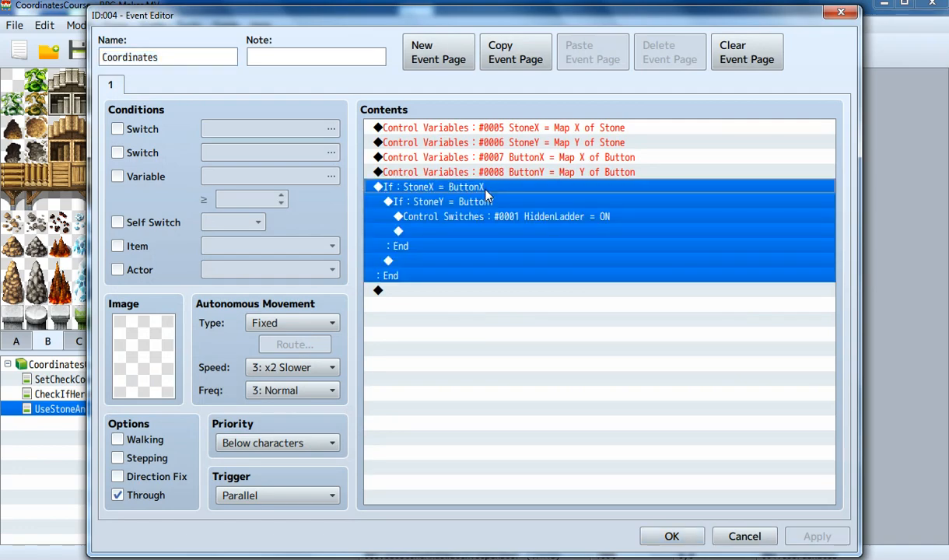
right_click(483, 188)
click(505, 210)
click(471, 415)
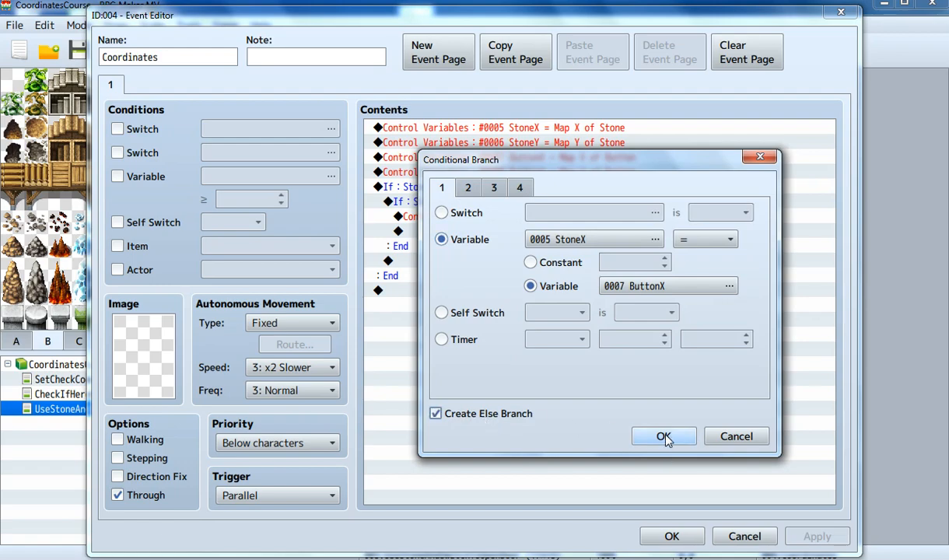
click(661, 437)
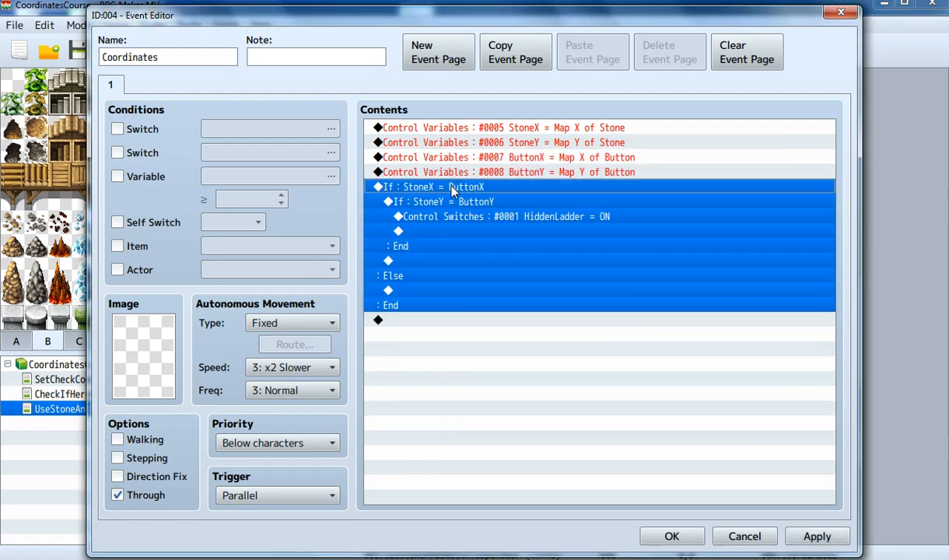
Insert a Control Switches command in the Else branch that turns 0001 HiddenLadder OFF.
double_click(413, 292)
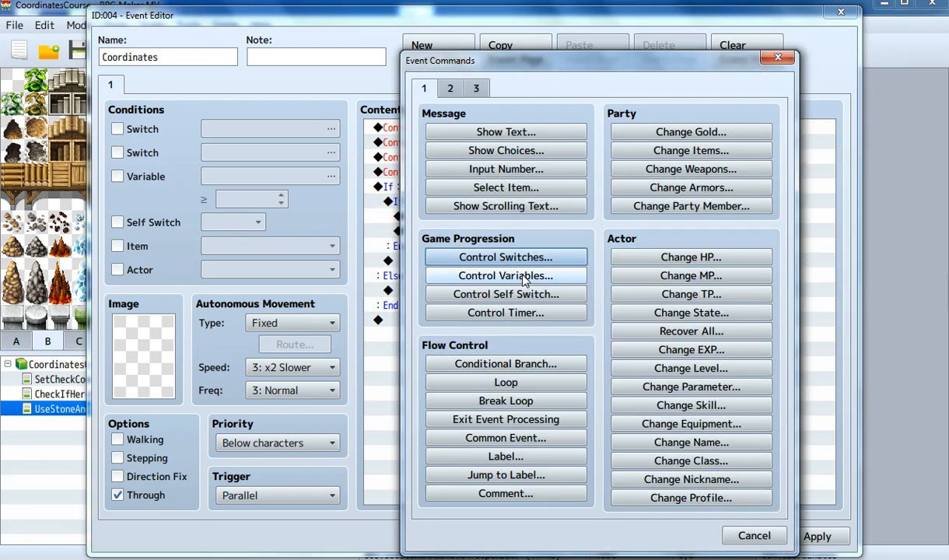
click(543, 258)
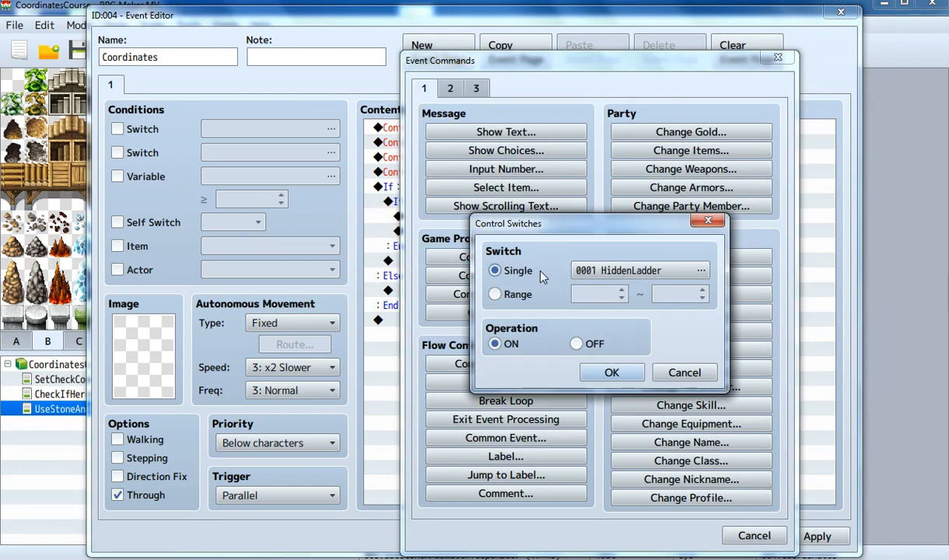
click(597, 273)
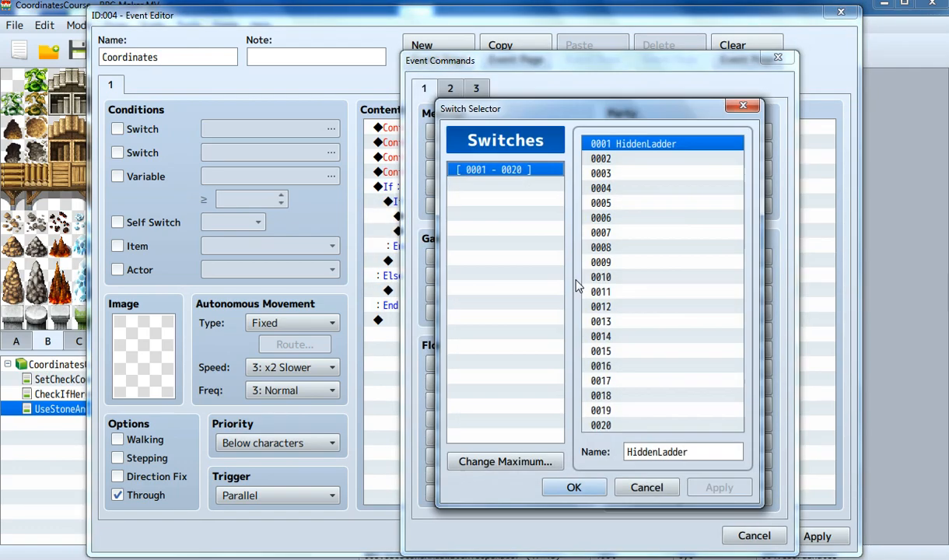
click(601, 487)
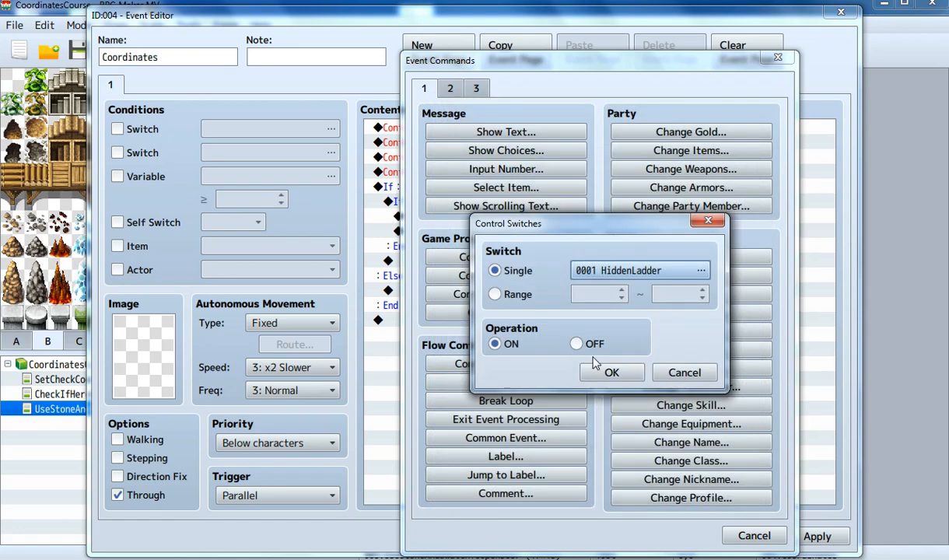
click(577, 344)
click(612, 372)
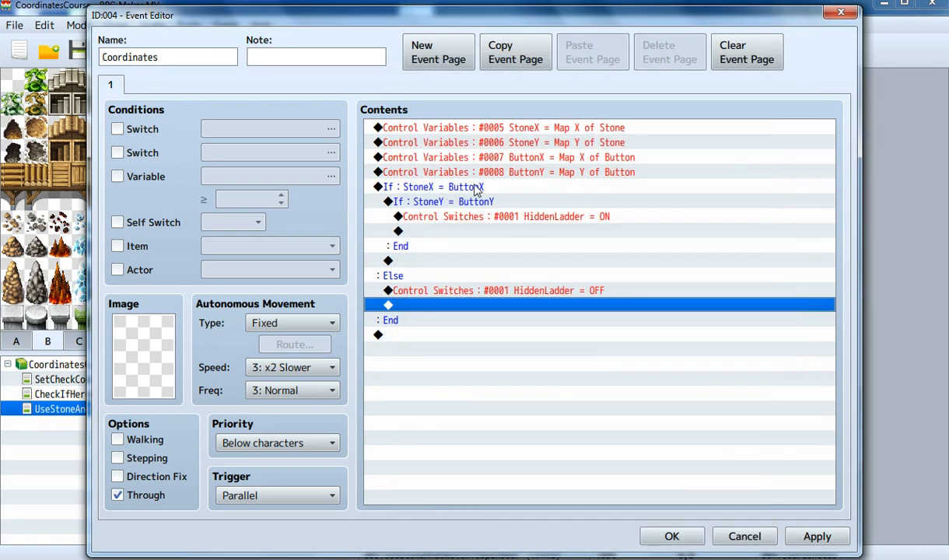
Review the Coordinates event's nested conditions with their HiddenLadder ON and OFF commands, and confirm the event.
click(475, 189)
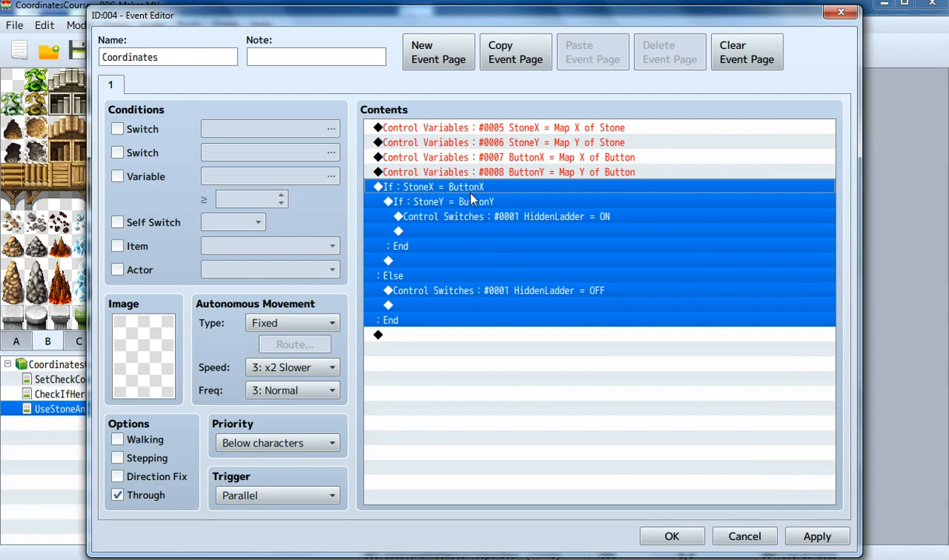
click(471, 222)
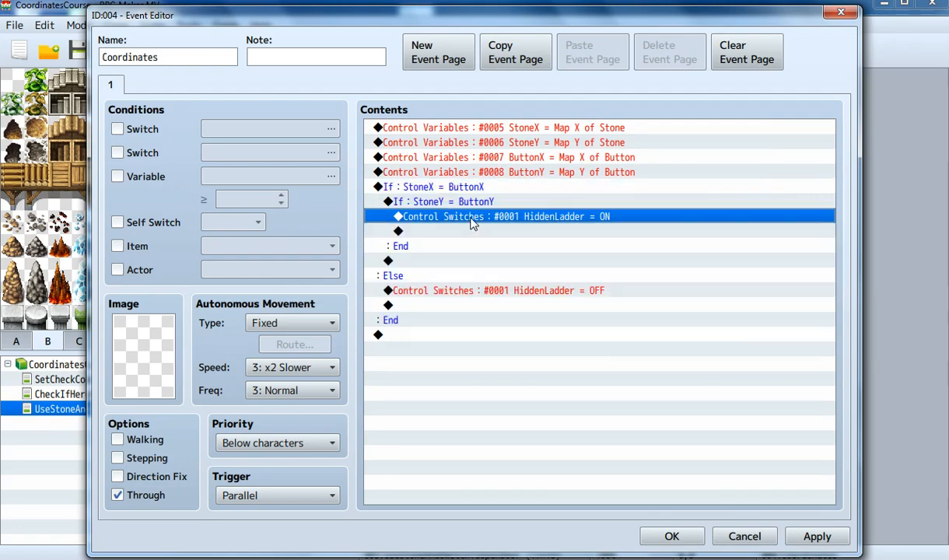
click(442, 292)
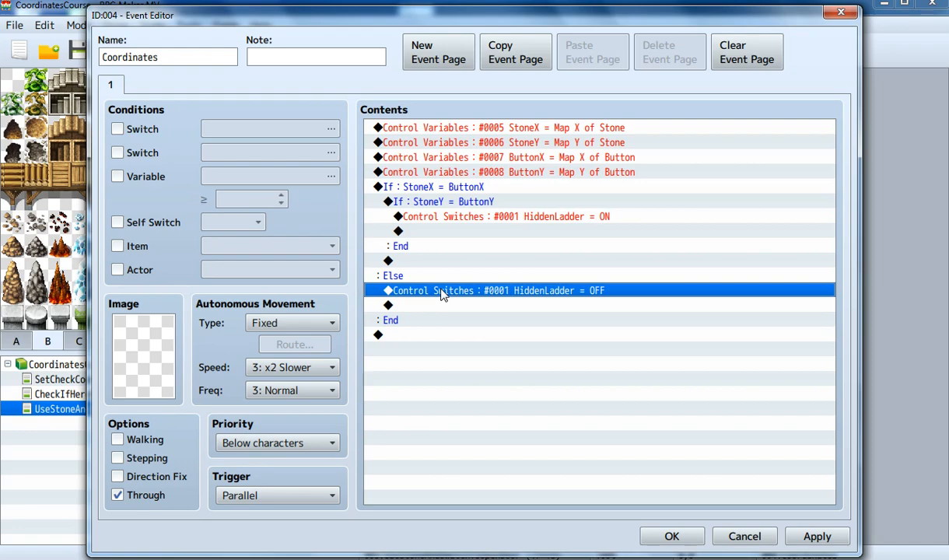
click(433, 188)
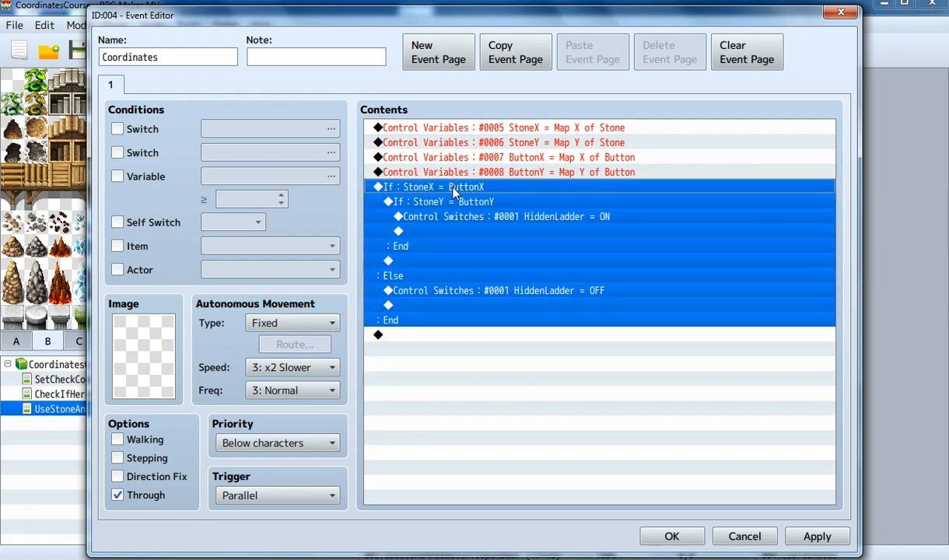
click(452, 203)
click(453, 189)
click(447, 289)
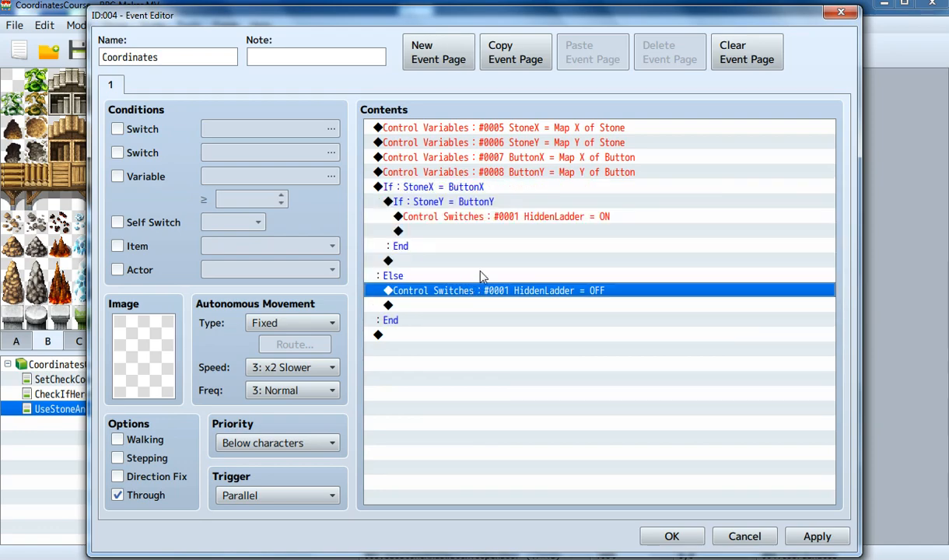
click(672, 536)
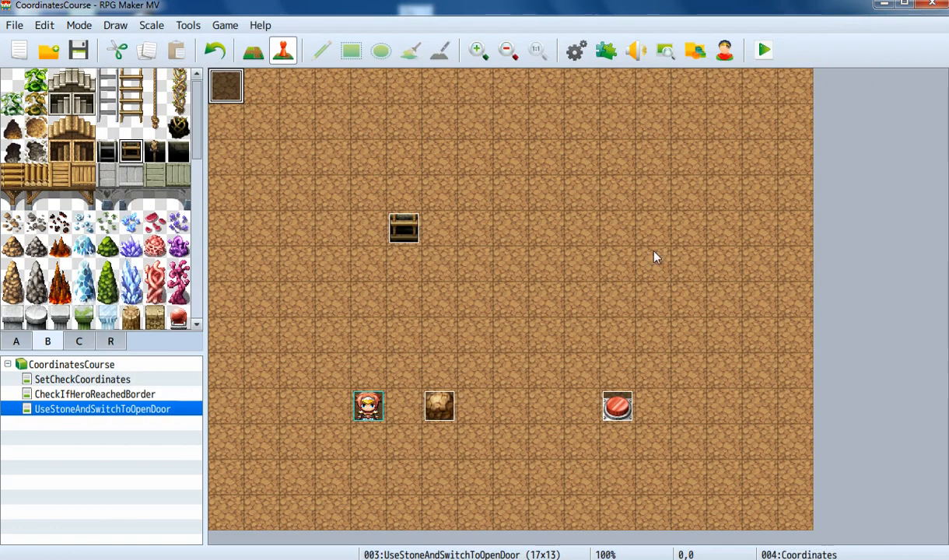
Save the game changes and start a new game in a playtest.
click(764, 50)
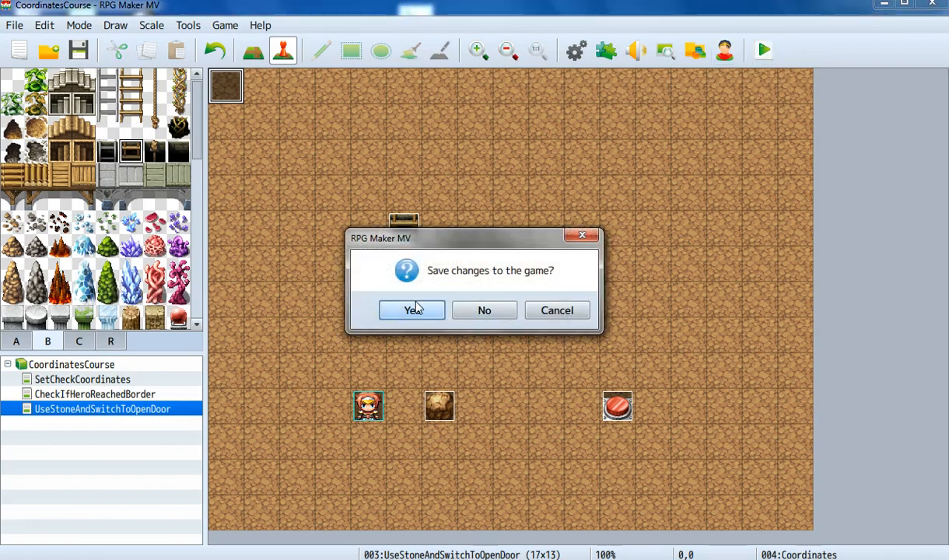
click(414, 309)
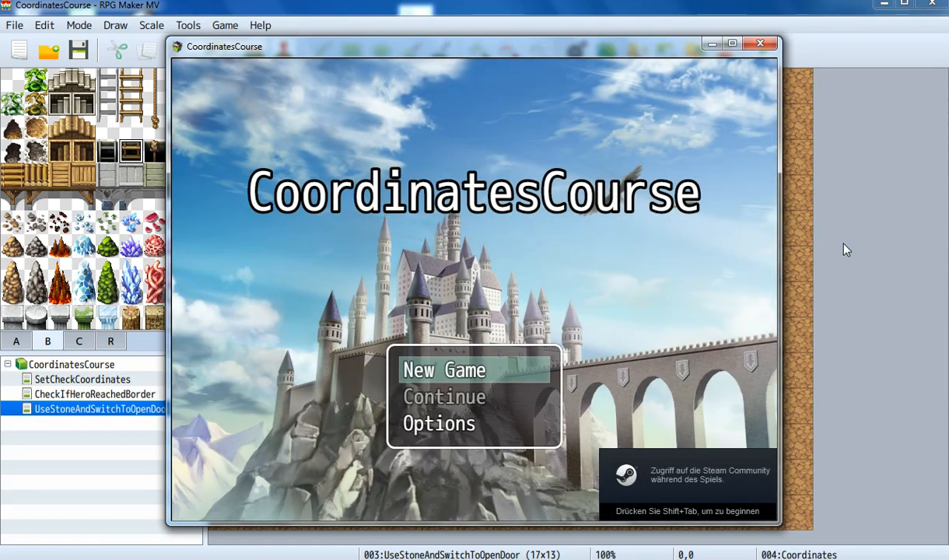
key(Return)
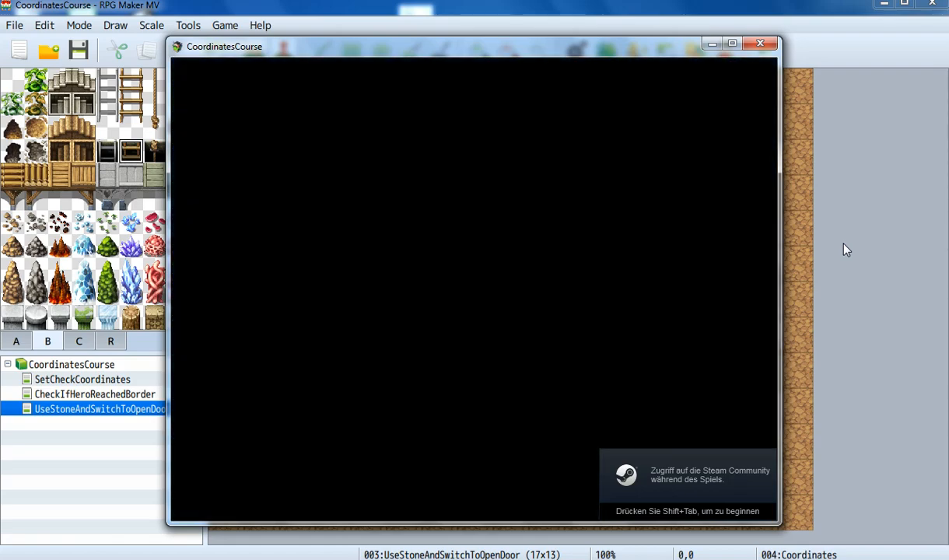
In the playtest, push the stone right onto the red button.
key(Right)
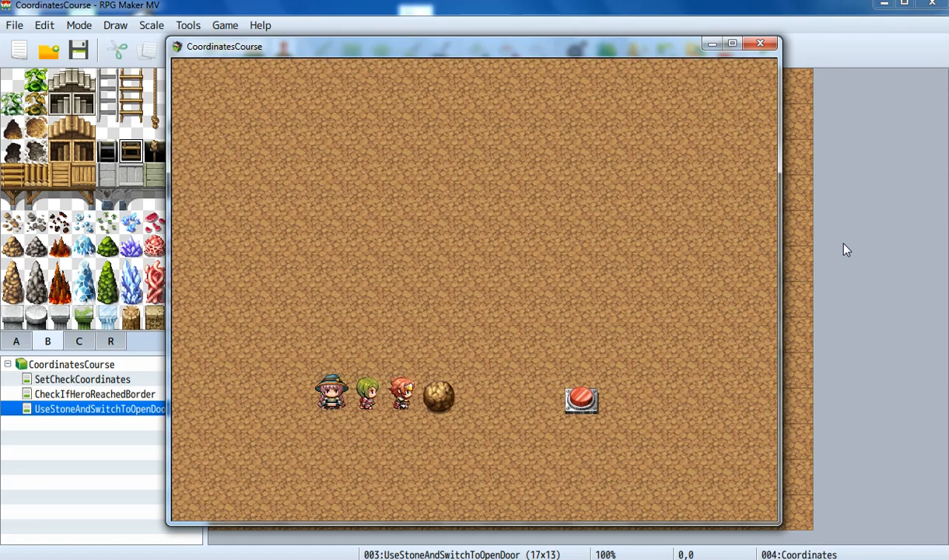
key(Right)
key(Right)
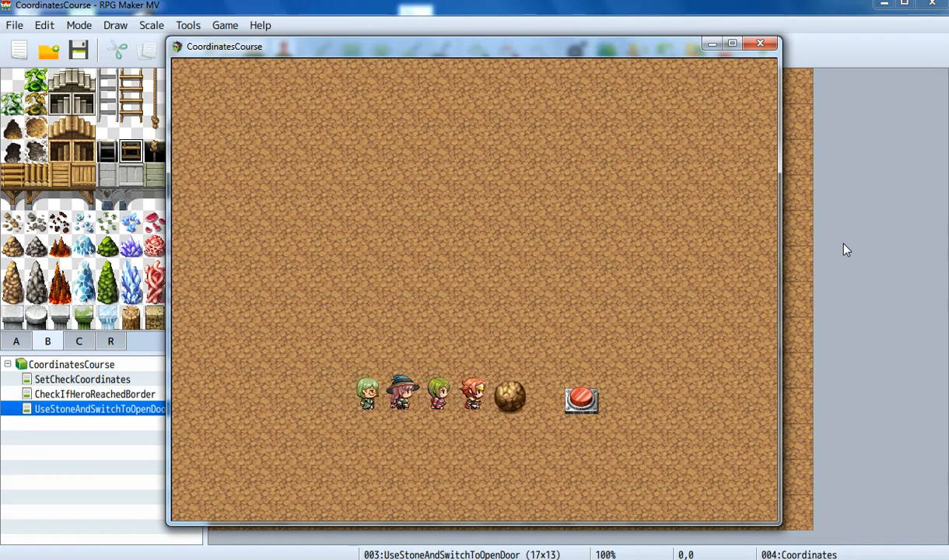
key(Right)
key(Right)
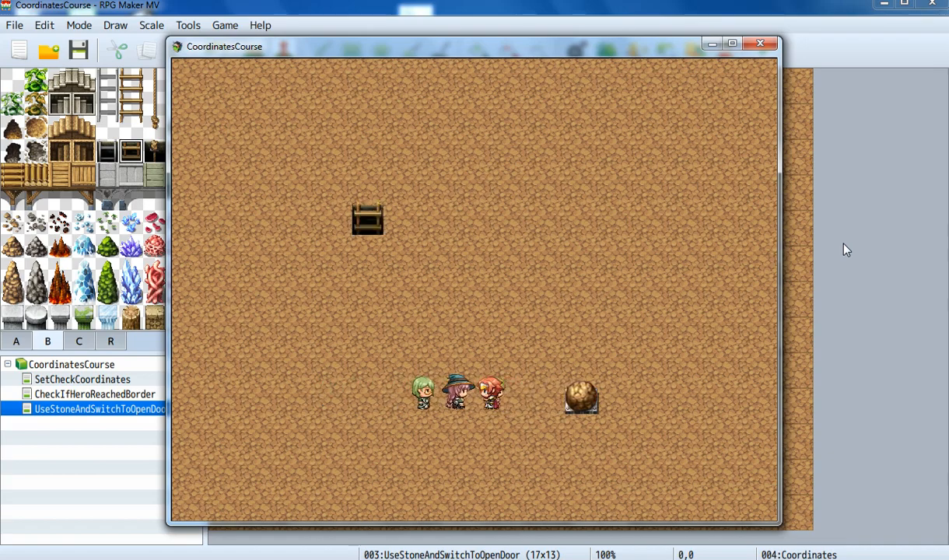
Walk the party up beside the ladder and back down to the stone's row.
key(Left)
key(Right)
key(Right)
key(Left)
key(Left)
key(Up)
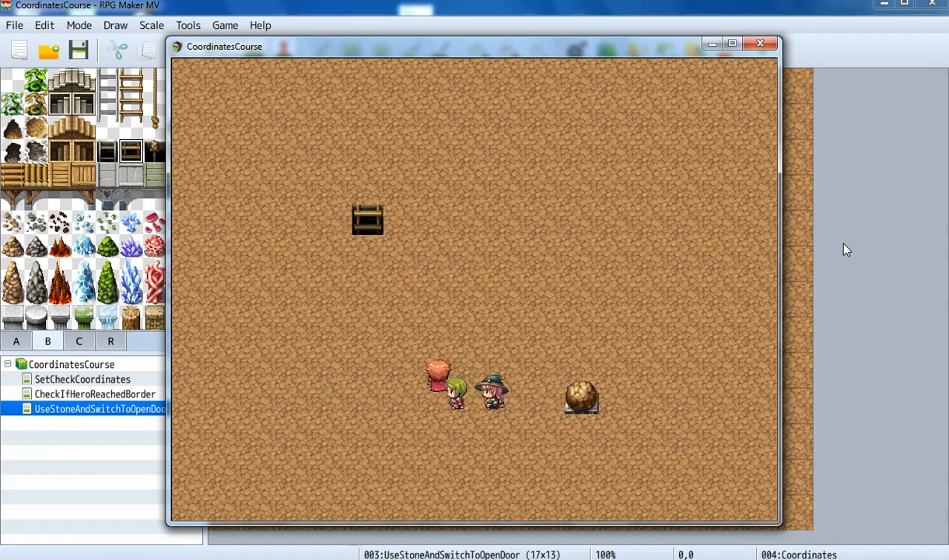
key(Up)
key(Down)
key(Down)
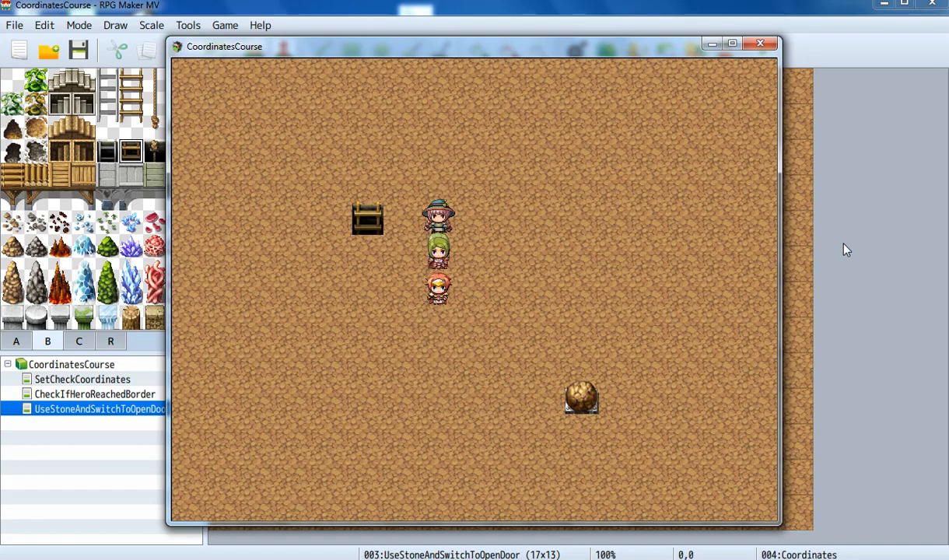
key(Down)
key(Down)
key(Down)
Push the stone one tile right, off the button, to test whether the ladder hides.
key(Right)
key(Right)
key(Right)
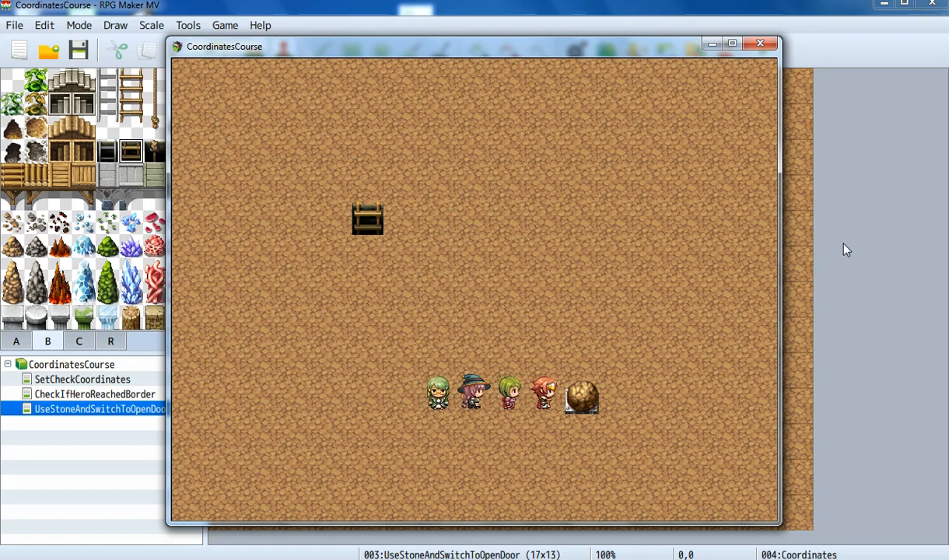
key(Right)
Walk around below the stone to its right side and push it left across the button to the far side.
key(Down)
key(Down)
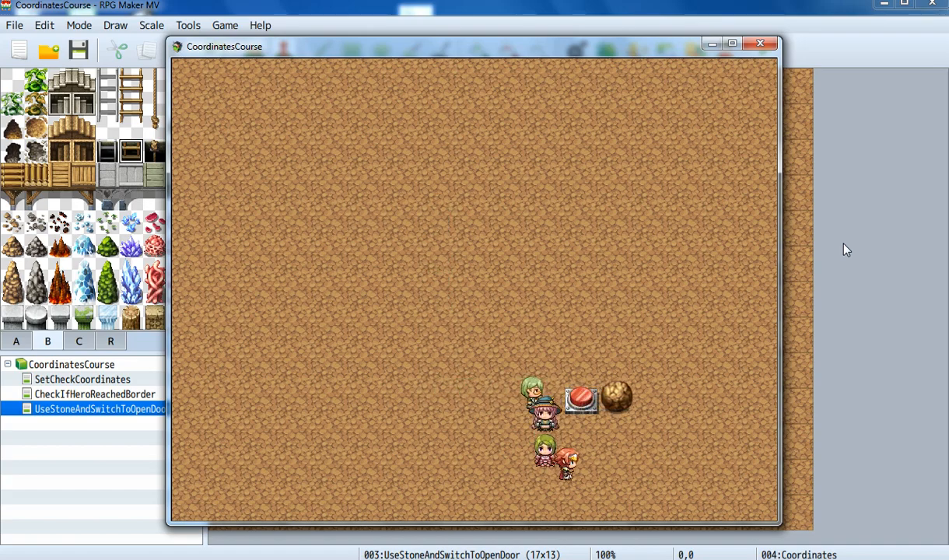
key(Right)
key(Right)
key(Right)
key(Up)
key(Up)
key(Left)
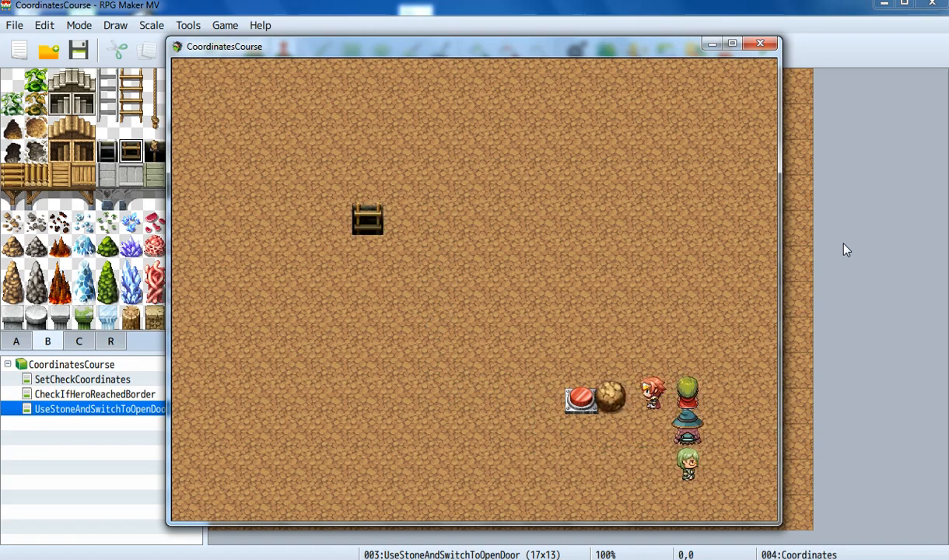
key(Left)
key(Left)
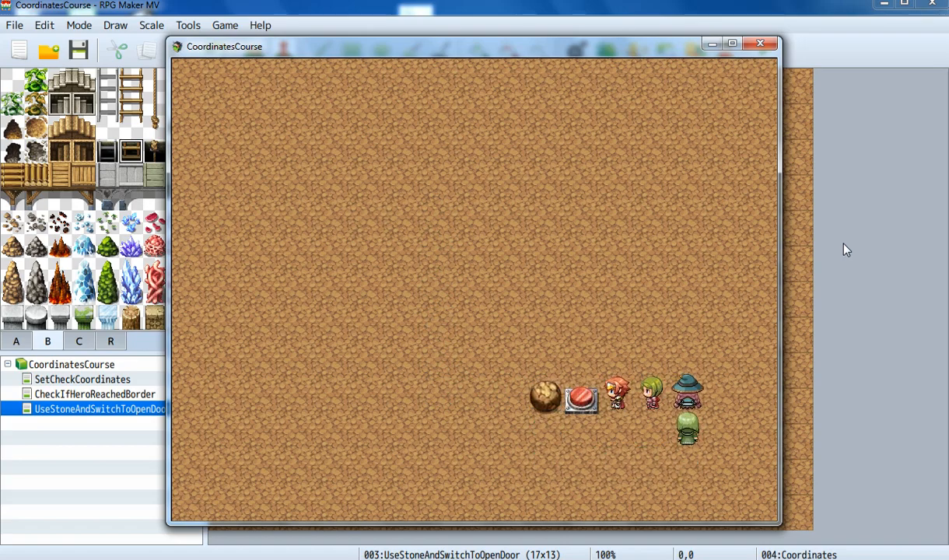
Walk around to the stone's left side and push it right, back onto the button.
key(Down)
key(Down)
key(Left)
key(Left)
key(Left)
key(Up)
key(Up)
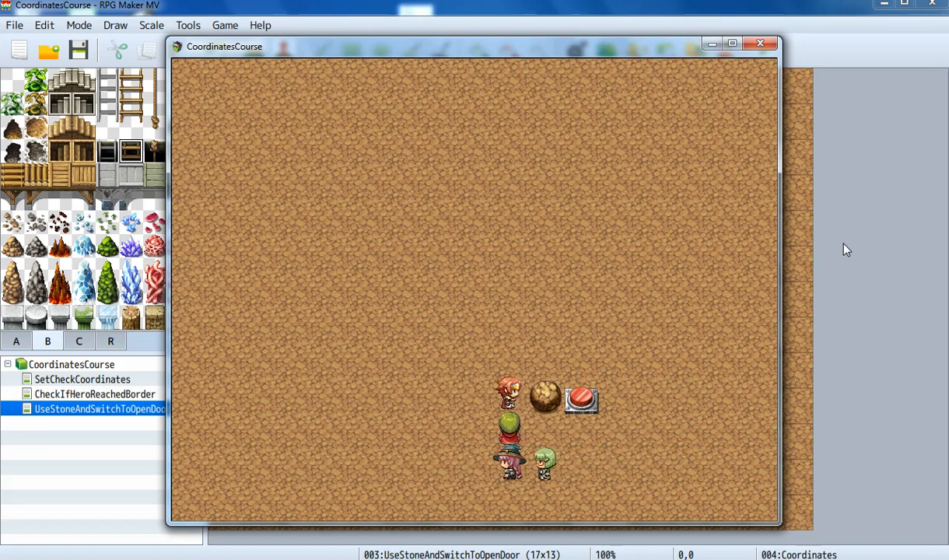
key(Right)
Walk the party up to the ladder and step onto it to test its transfer.
key(Left)
key(Left)
key(Left)
key(Left)
key(Up)
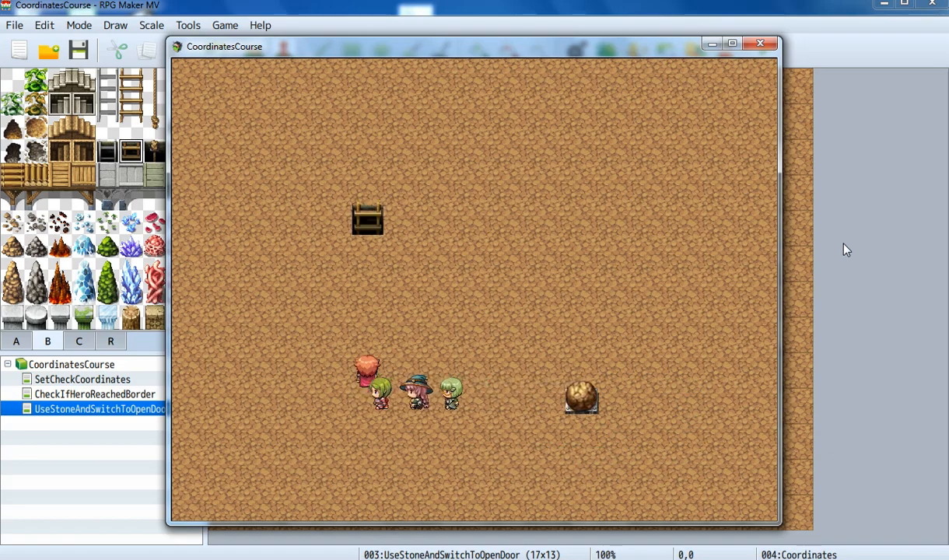
key(Up)
key(Up)
key(Up)
key(Up)
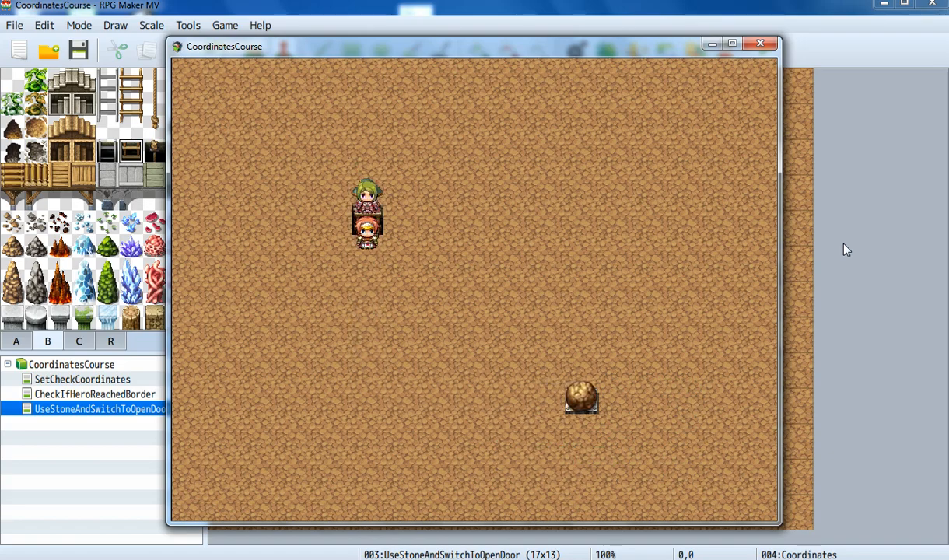
key(Up)
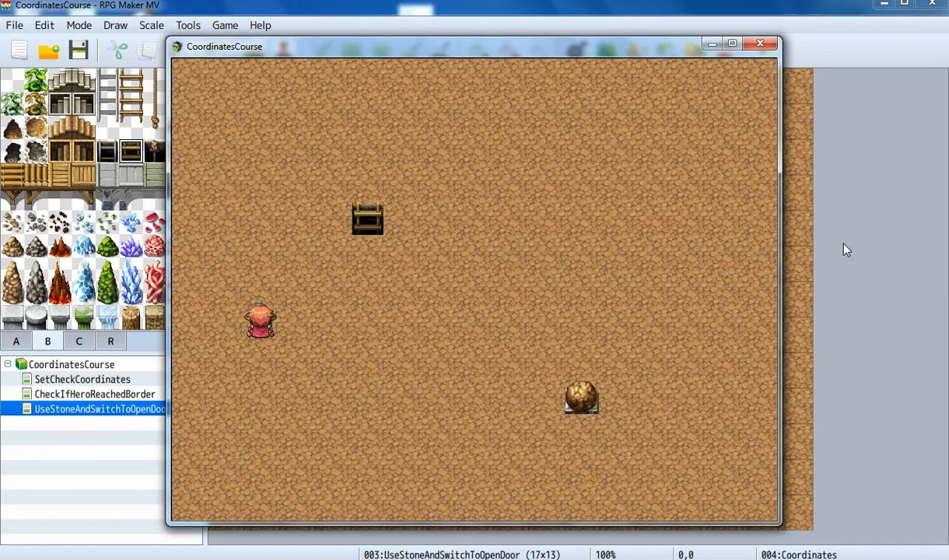
Return the party to the stone and push it right, off the button again.
key(Down)
key(Down)
key(Right)
key(Right)
key(Right)
key(Right)
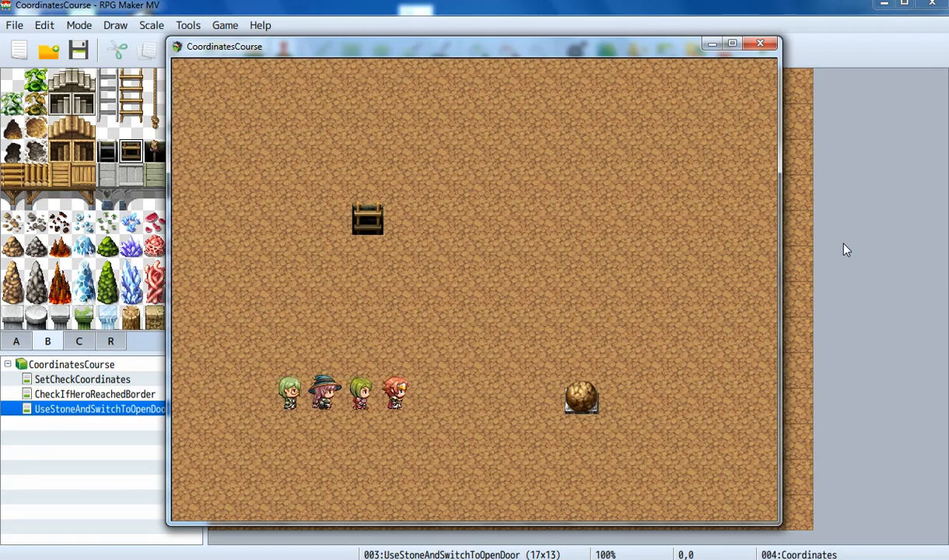
key(Right)
key(Right)
key(Right)
key(Right)
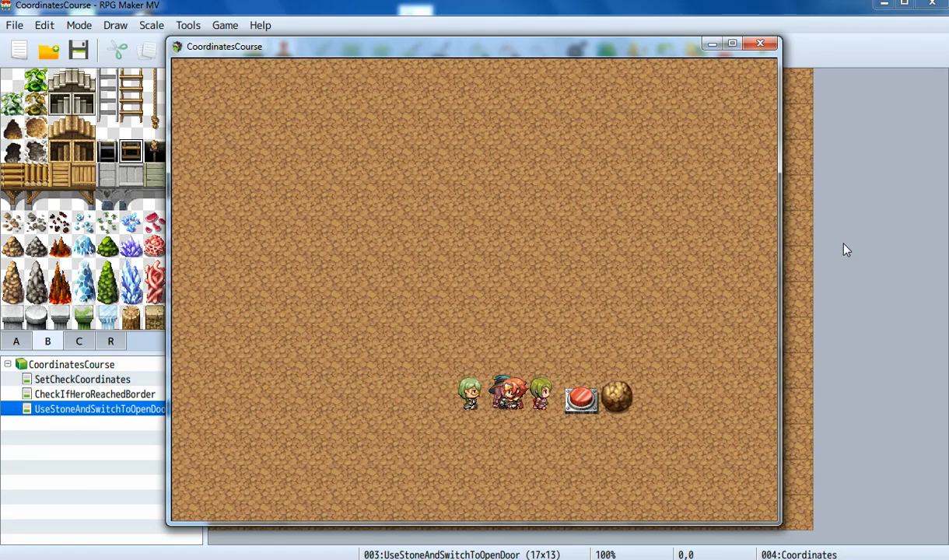
Walk over the hidden ladder's tile to check that it is inactive, and close the playtest.
key(Left)
key(Left)
key(Left)
key(Up)
key(Up)
key(Up)
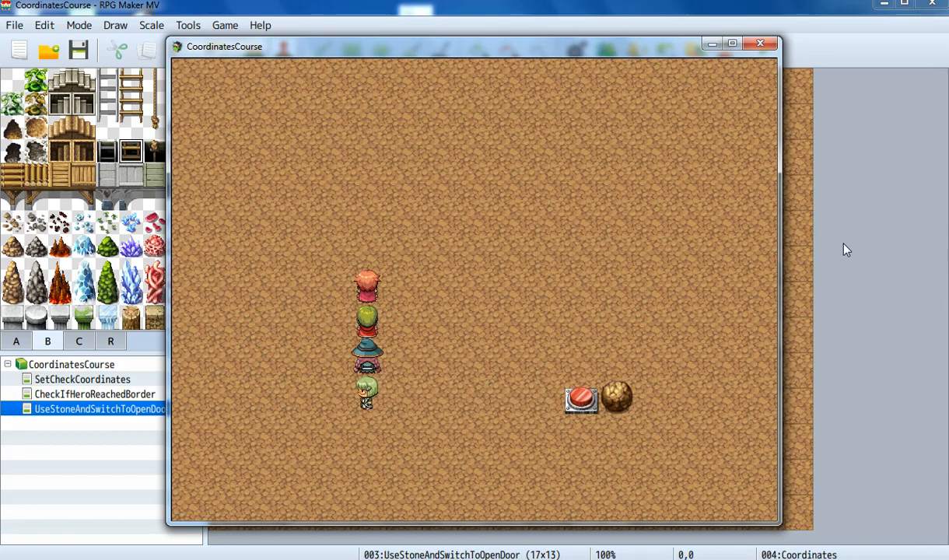
key(Up)
key(Up)
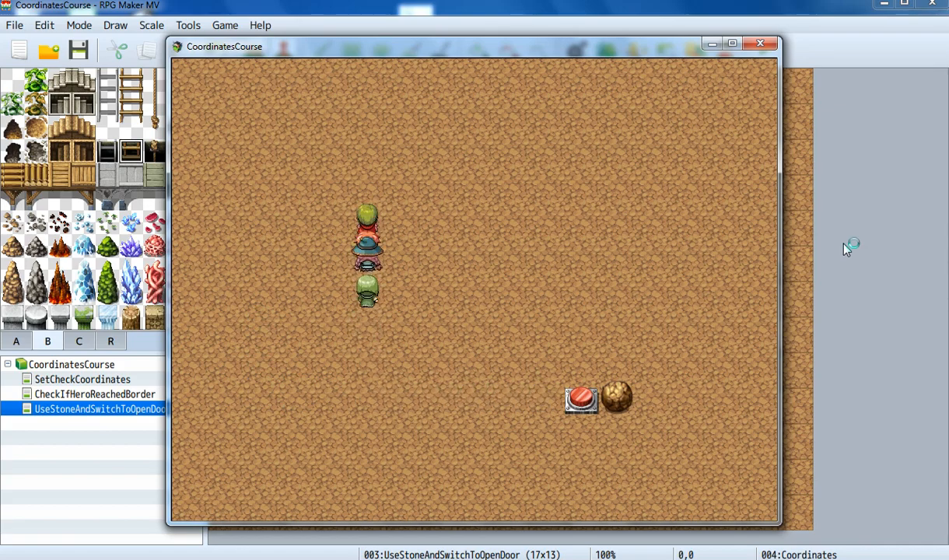
click(760, 44)
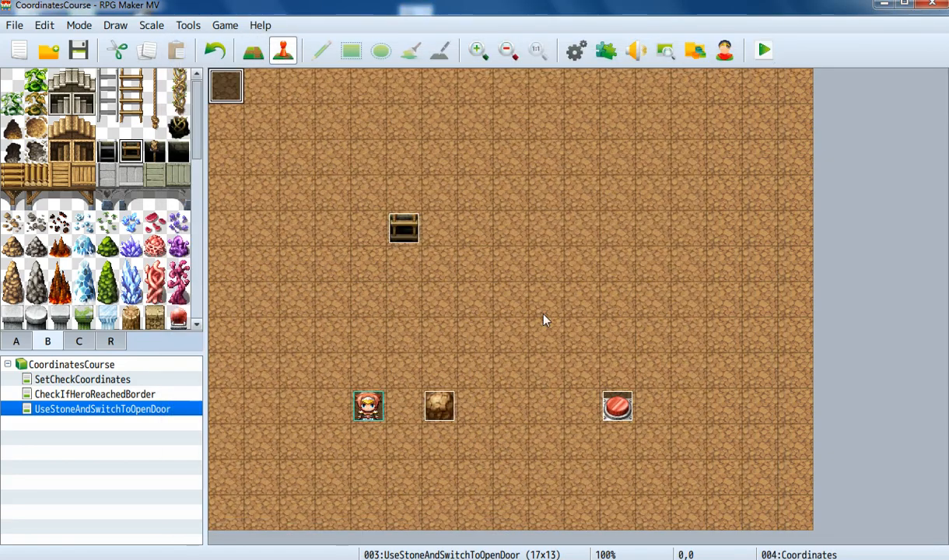
Review the HiddenLadder OFF command in the Coordinates event's Else branch and close the event.
double_click(213, 78)
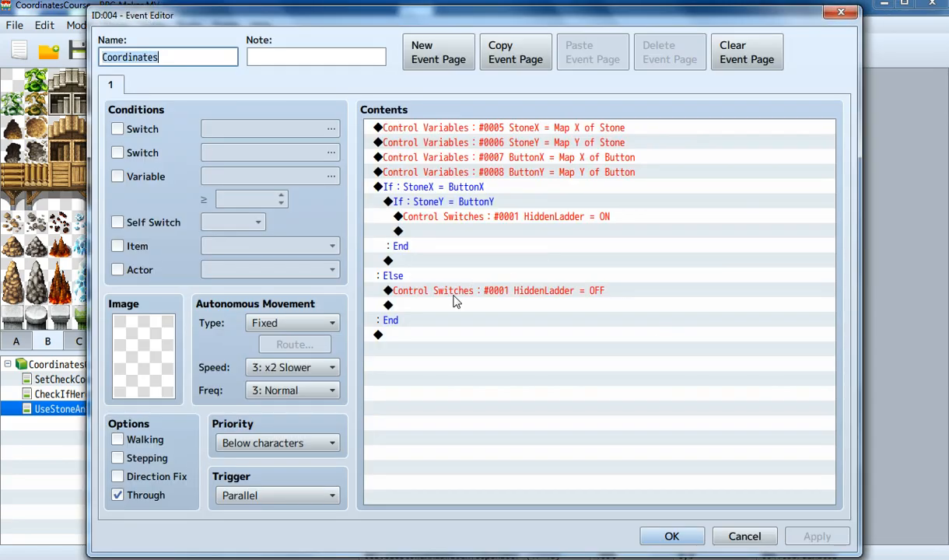
click(456, 291)
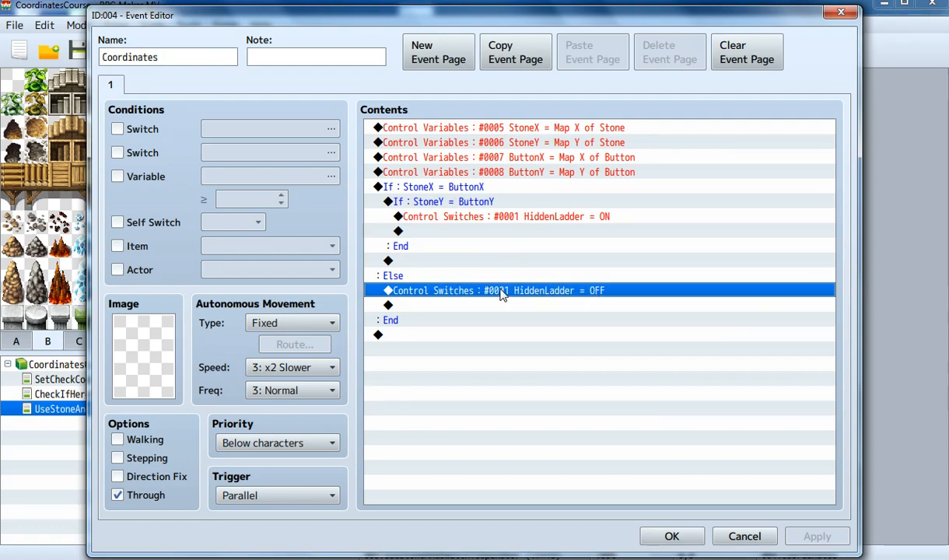
click(669, 537)
click(445, 408)
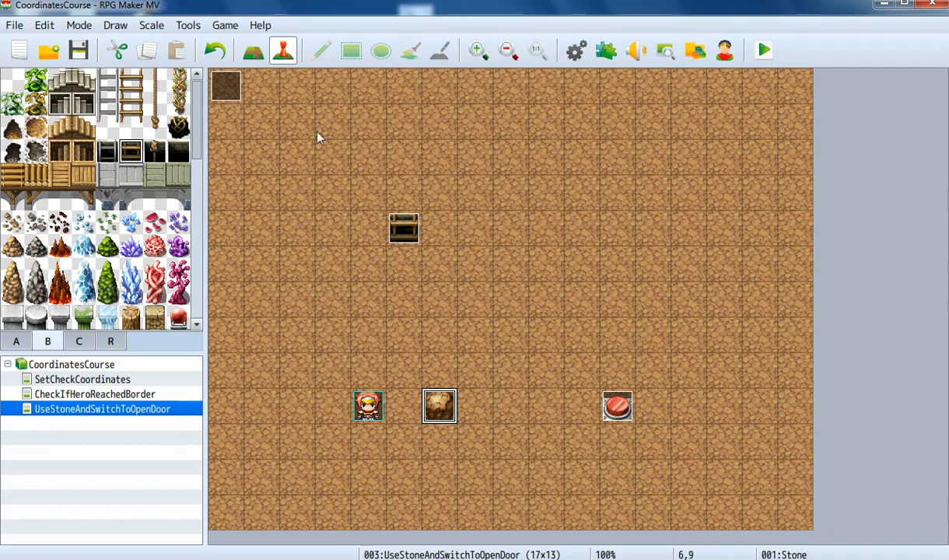
Reopen the Coordinates event and add a conditional branch for switch 0001 HiddenLadder is OFF below the OFF command in the Else branch.
click(227, 84)
key(Return)
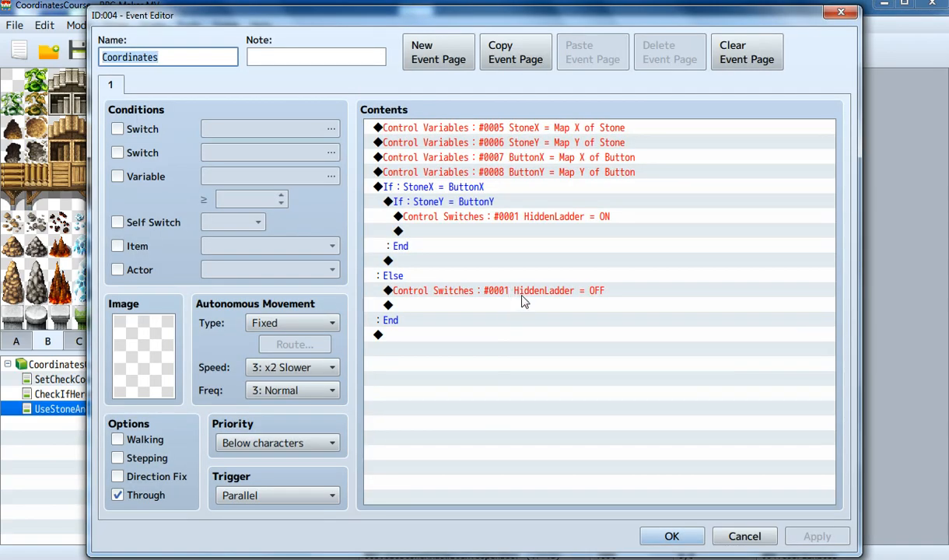
click(523, 292)
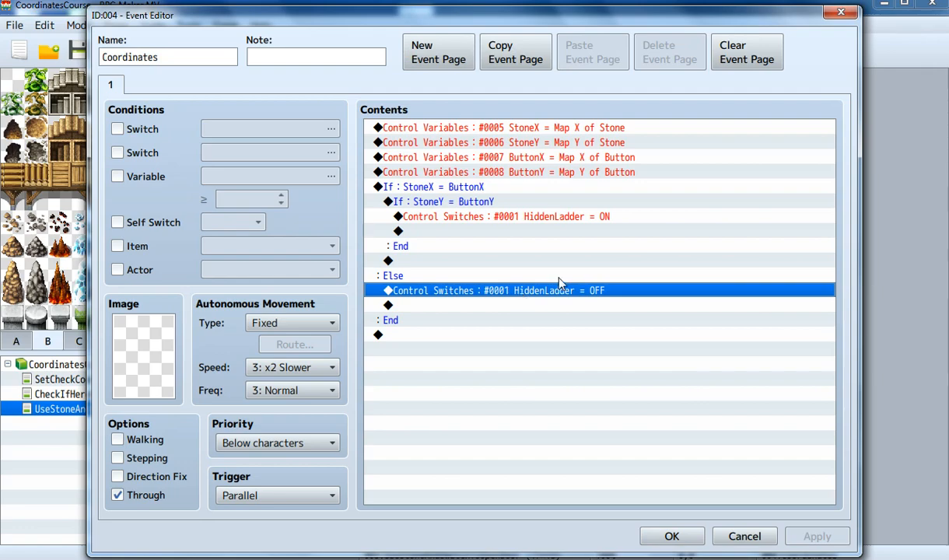
click(446, 306)
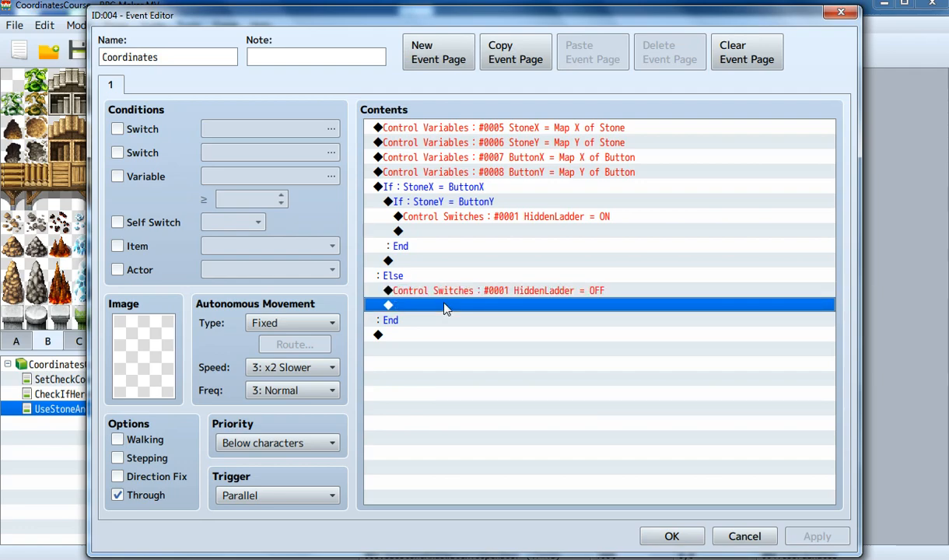
double_click(446, 307)
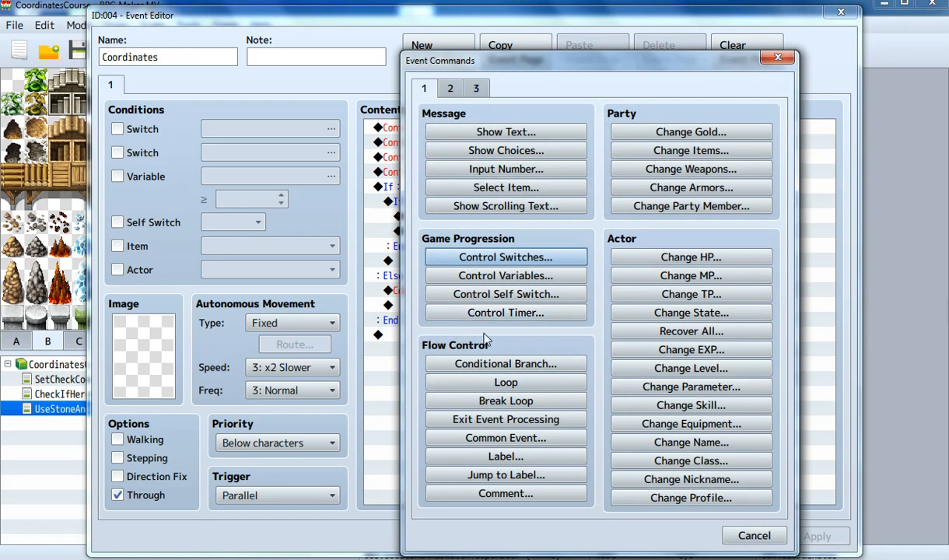
click(526, 360)
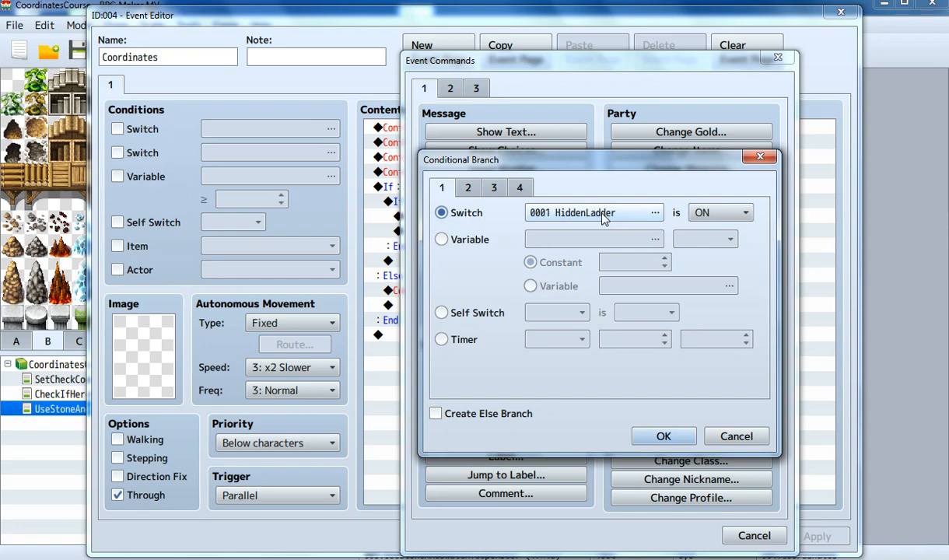
click(704, 213)
click(704, 248)
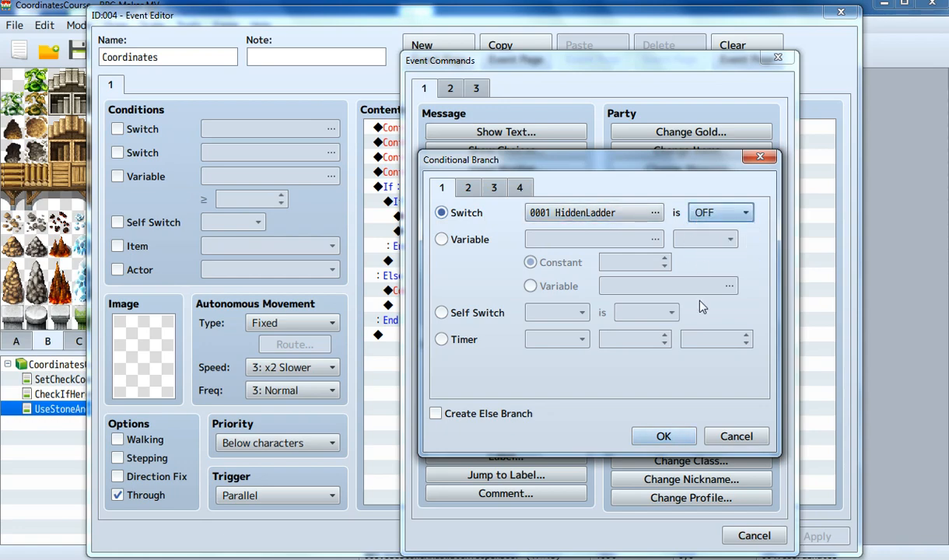
click(662, 435)
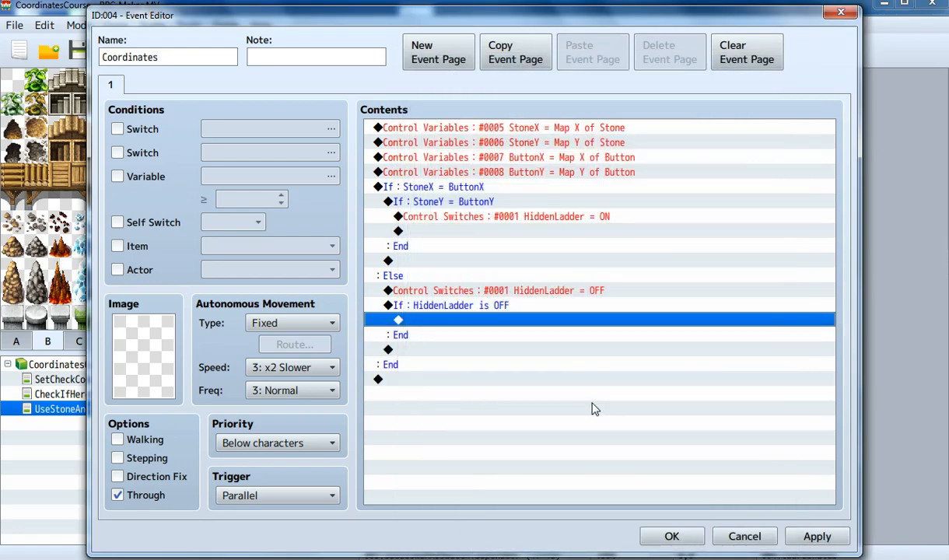
Examine the HiddenLadder is OFF branch and the Control Switches command above it in the Else branch.
click(484, 306)
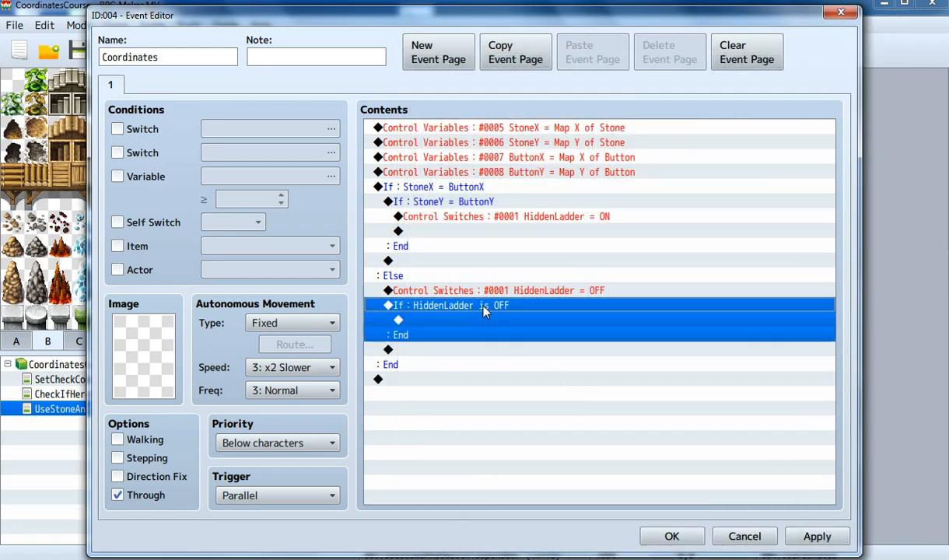
click(430, 320)
click(431, 320)
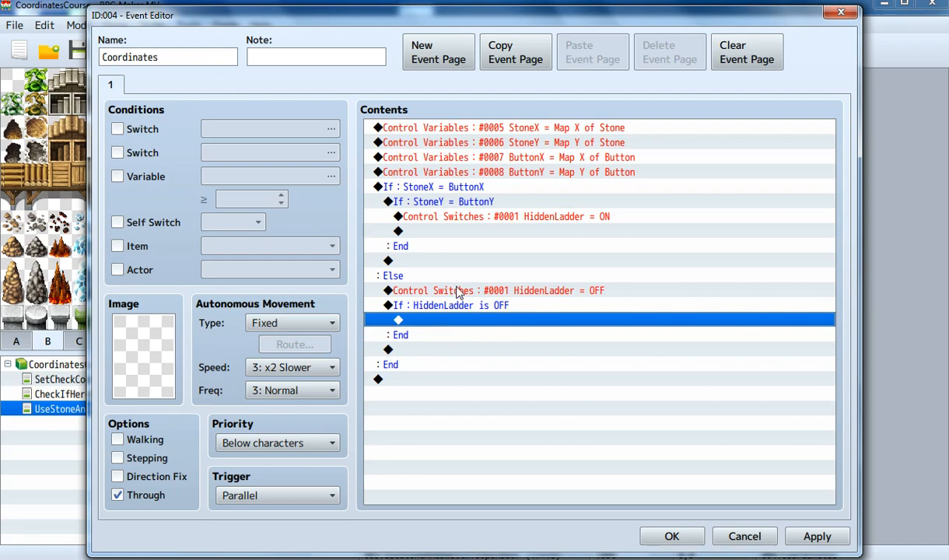
click(459, 291)
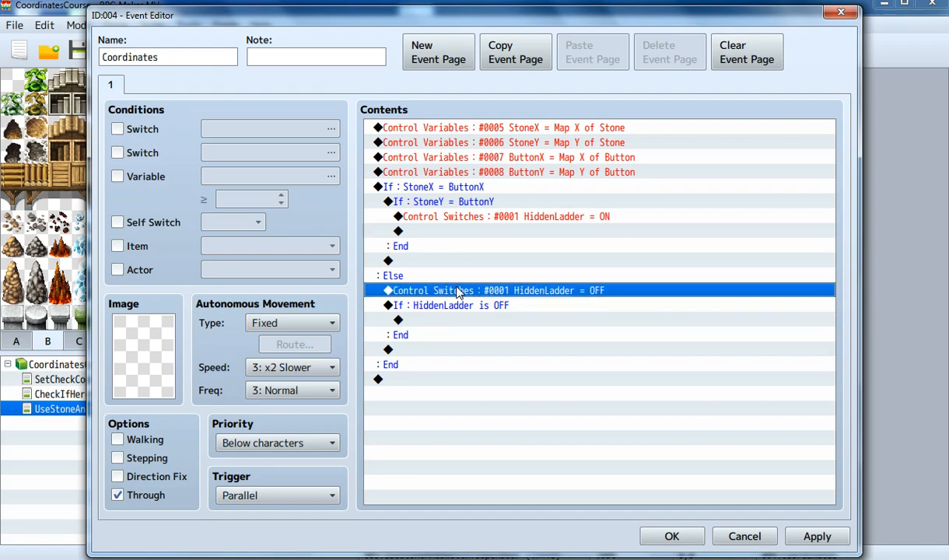
click(450, 308)
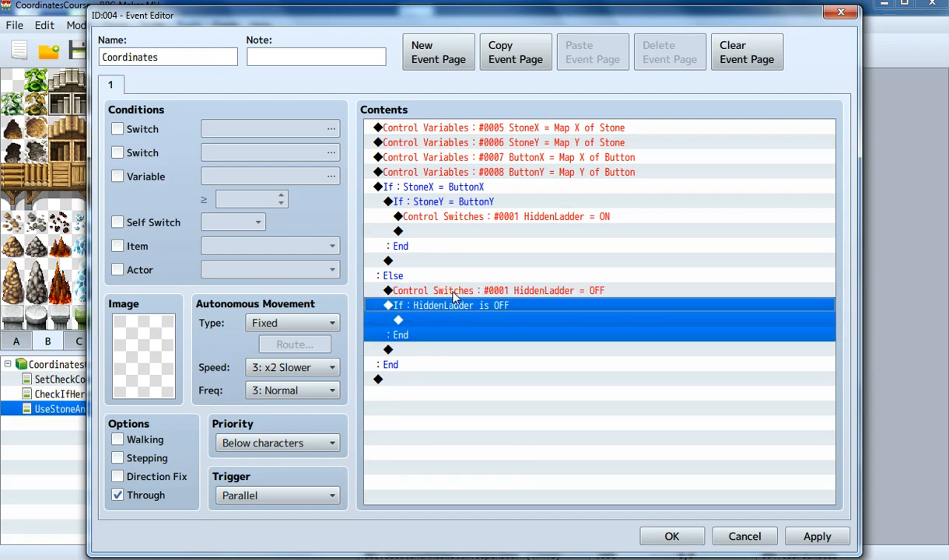
Add an Else branch to the HiddenLadder is OFF condition in the Coordinates event.
right_click(450, 309)
click(484, 333)
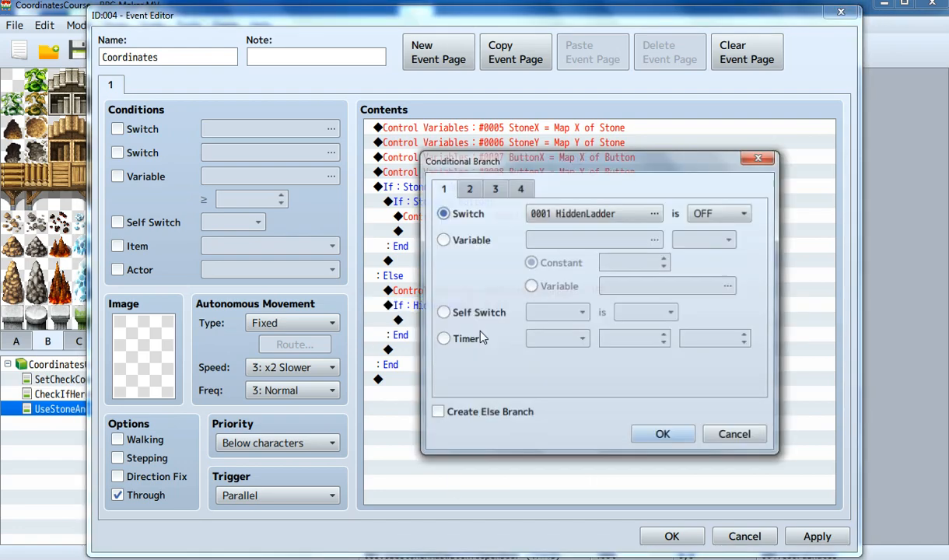
click(479, 416)
click(664, 437)
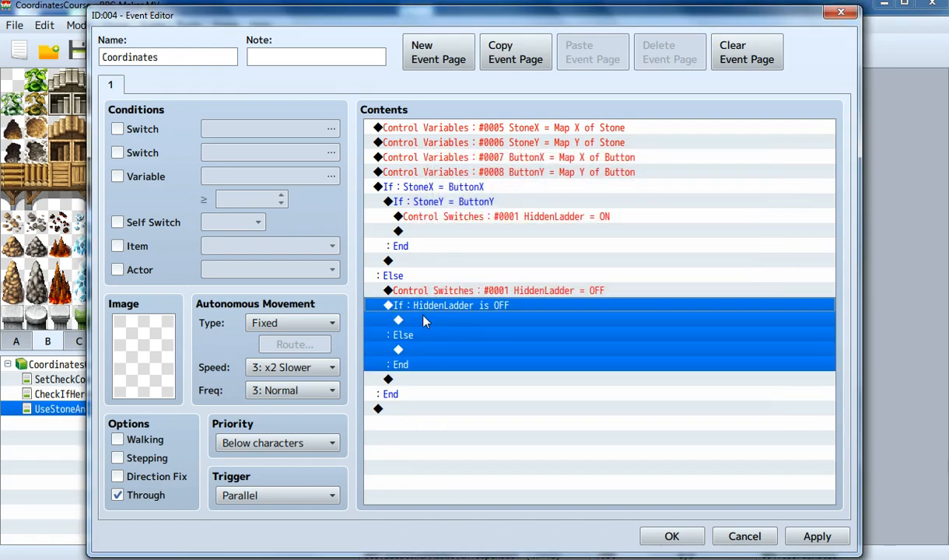
Move the Control Switches HiddenLadder = OFF command into the Else branch of the HiddenLadder is OFF condition.
click(493, 293)
right_click(493, 293)
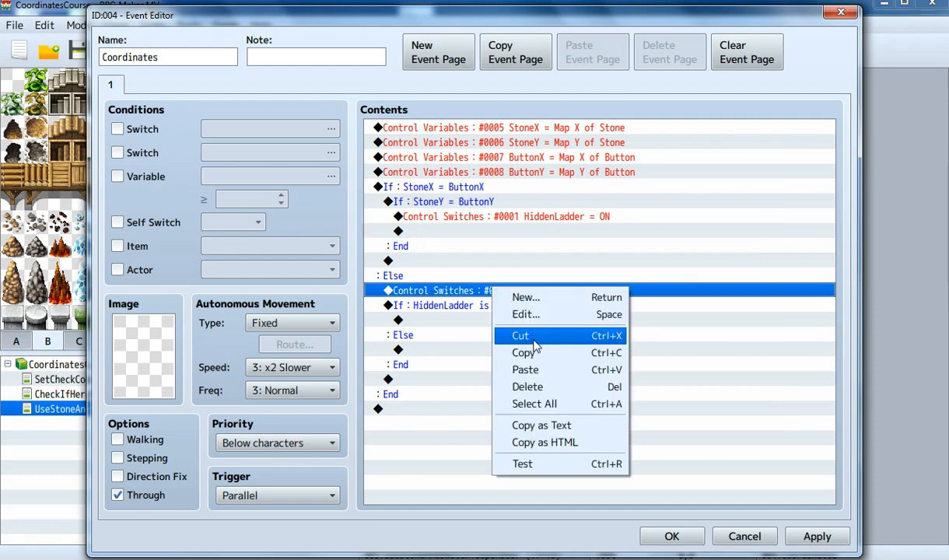
click(505, 333)
click(420, 336)
right_click(420, 336)
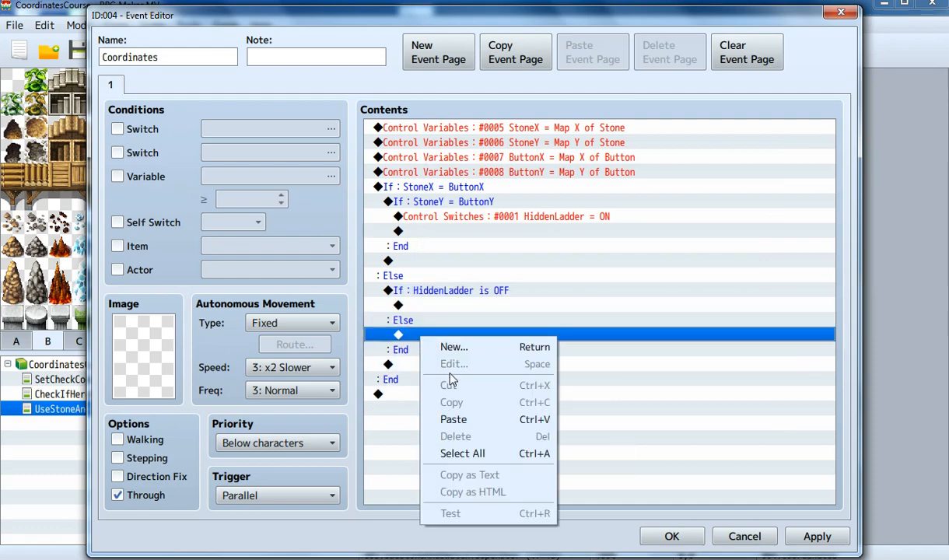
click(435, 360)
click(449, 340)
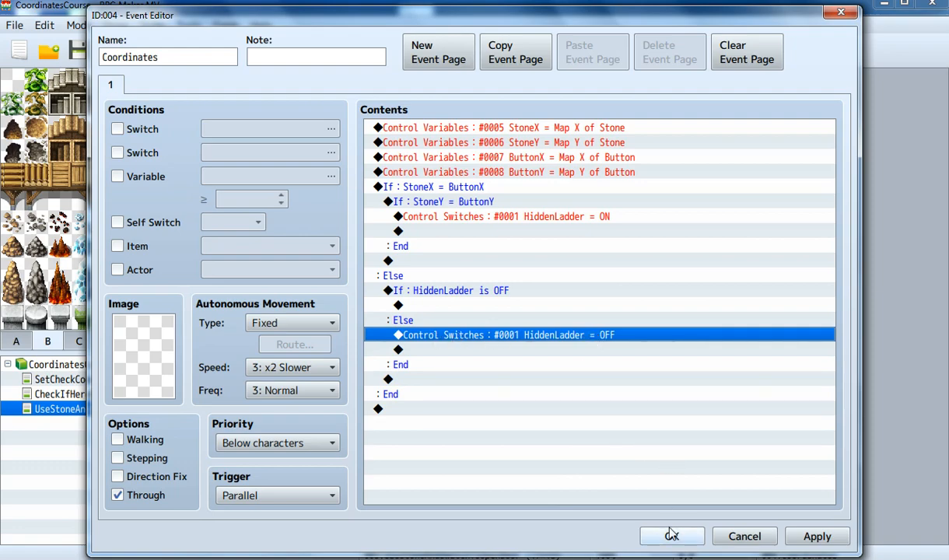
Examine the nested StoneX = ButtonX and StoneY = ButtonY conditions.
click(409, 188)
click(411, 202)
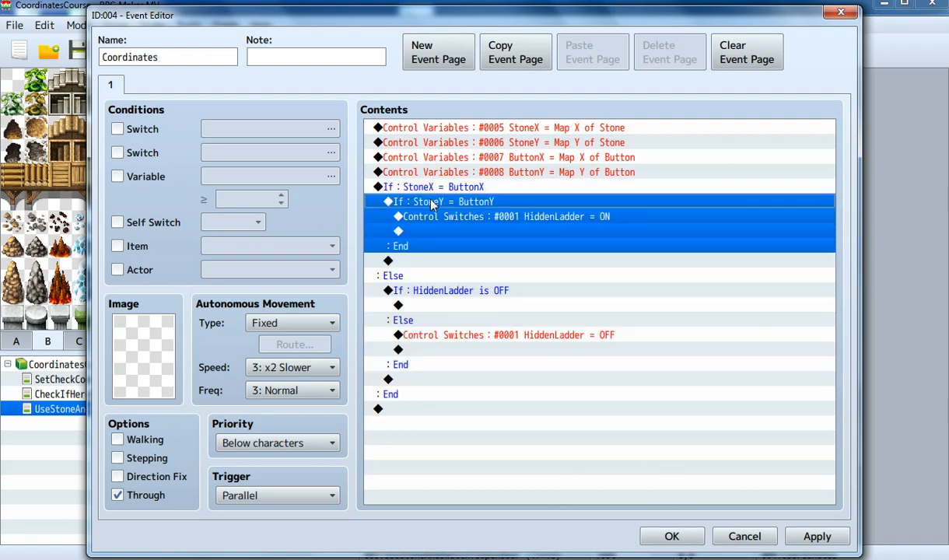
click(420, 188)
click(434, 201)
click(435, 190)
click(435, 201)
click(436, 190)
click(437, 202)
Review the HiddenLadder is OFF condition with its empty branch and Else command, and save the Coordinates event.
click(424, 290)
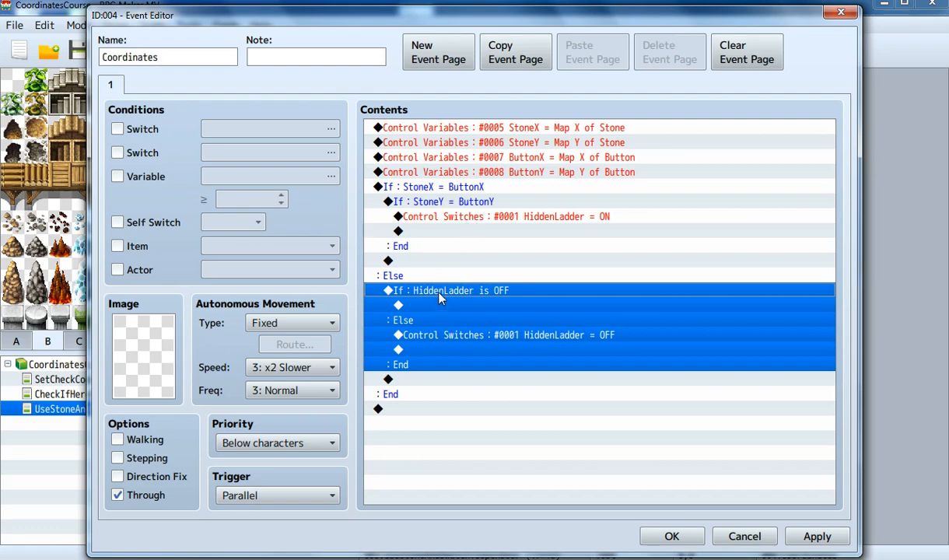
click(433, 306)
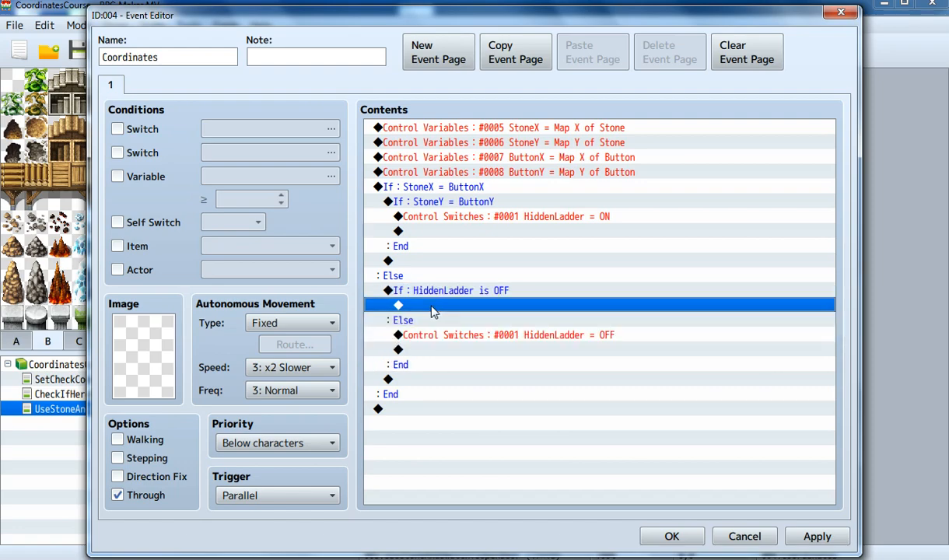
click(423, 289)
click(444, 306)
click(445, 336)
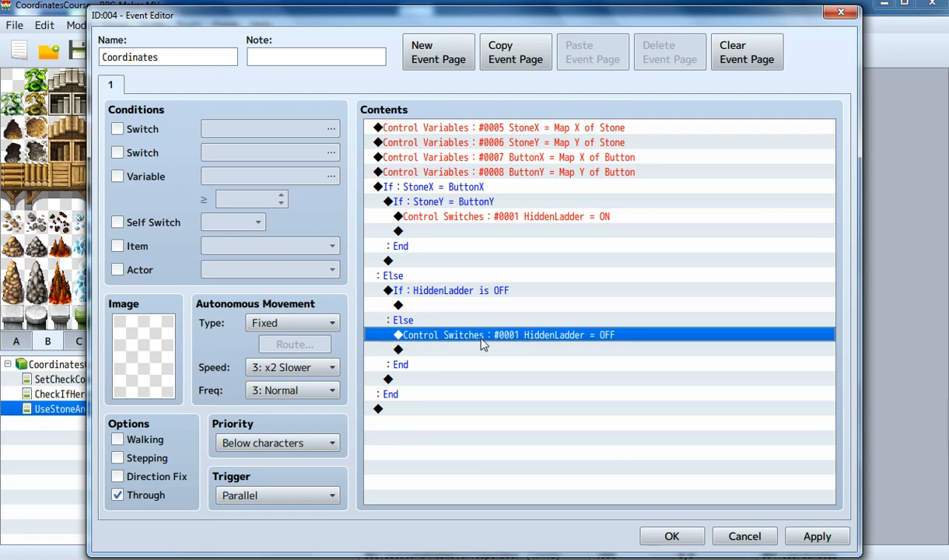
click(439, 295)
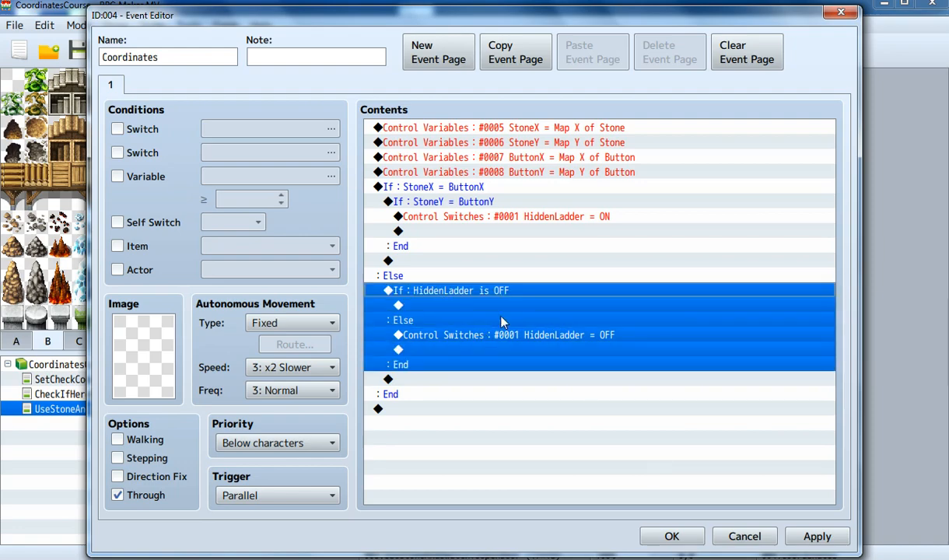
click(452, 305)
click(448, 289)
click(449, 307)
click(450, 288)
click(449, 305)
click(449, 291)
click(448, 303)
click(446, 296)
click(445, 302)
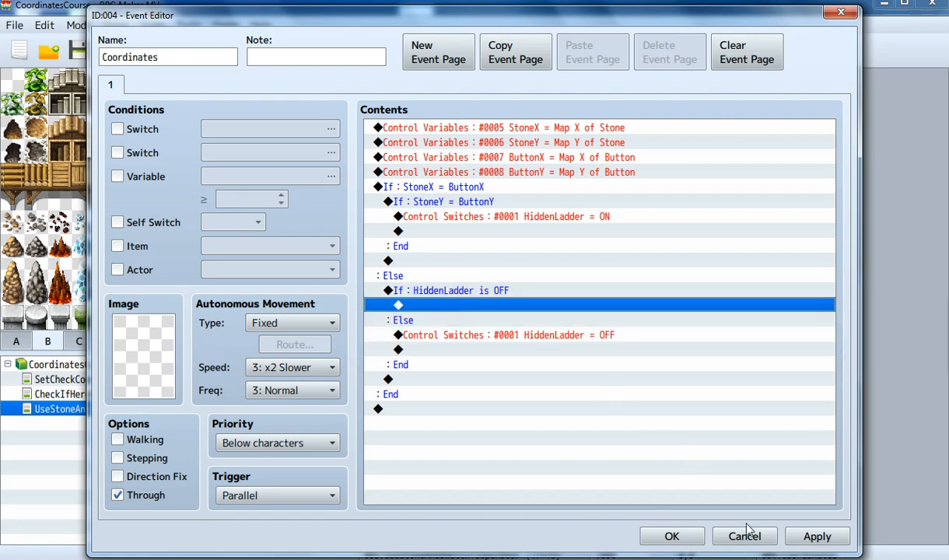
click(662, 535)
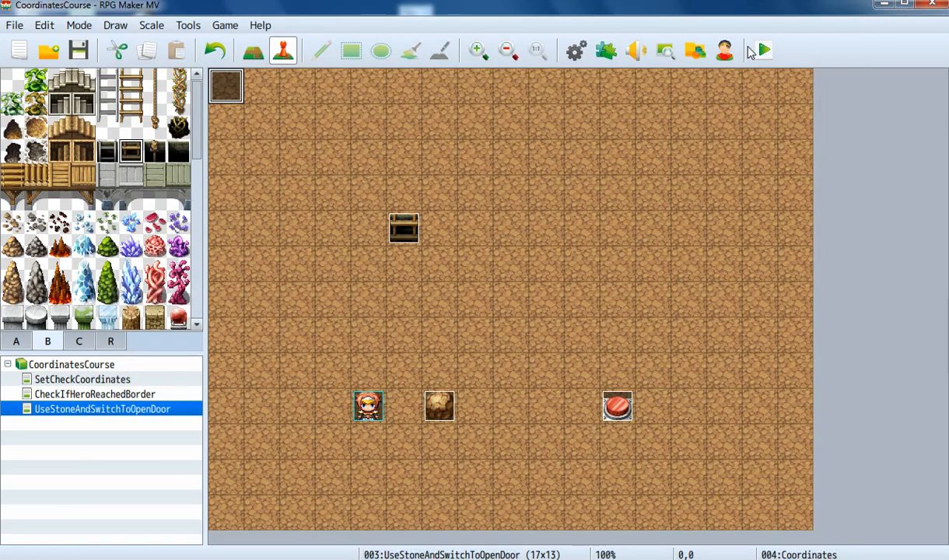
Start a new game in a playtest and push the stone right onto the red button.
click(752, 51)
click(413, 310)
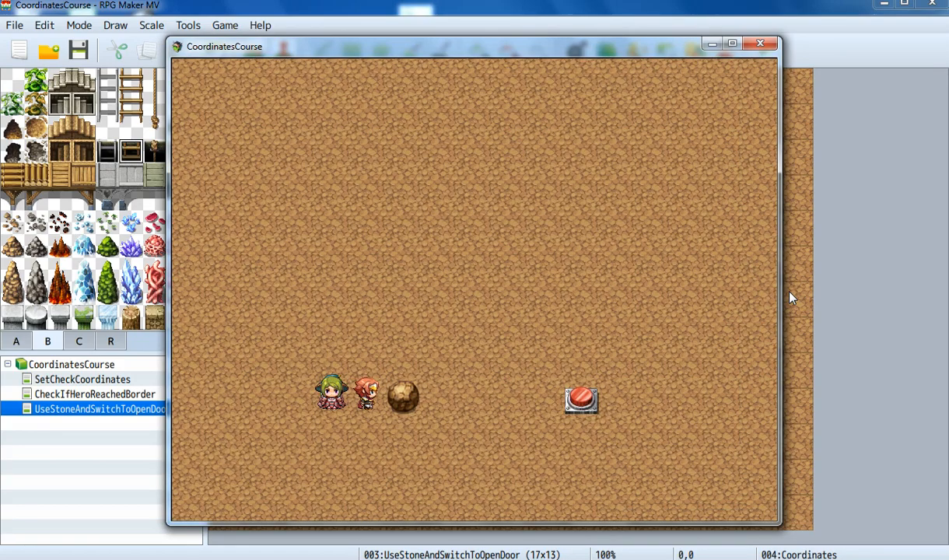
key(Right)
key(Right)
key(Right)
key(Right)
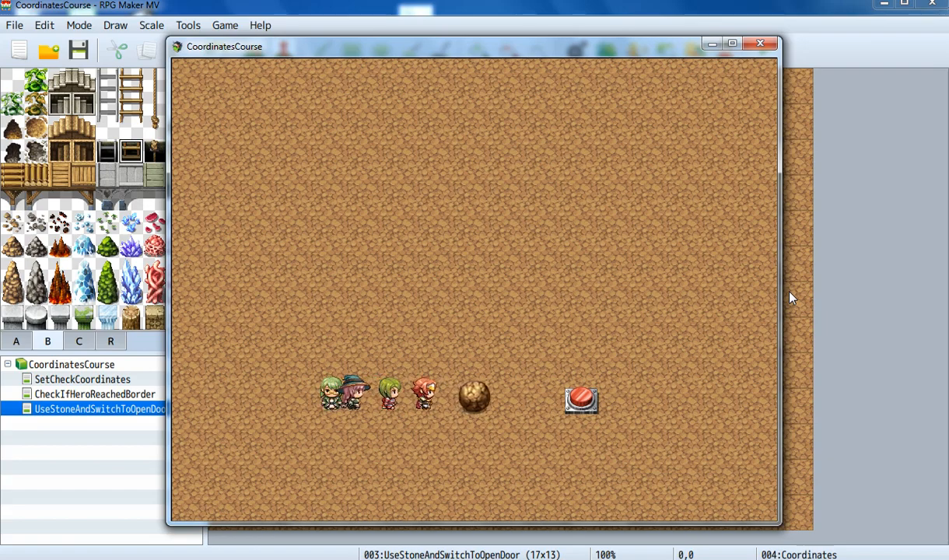
key(Right)
key(Right)
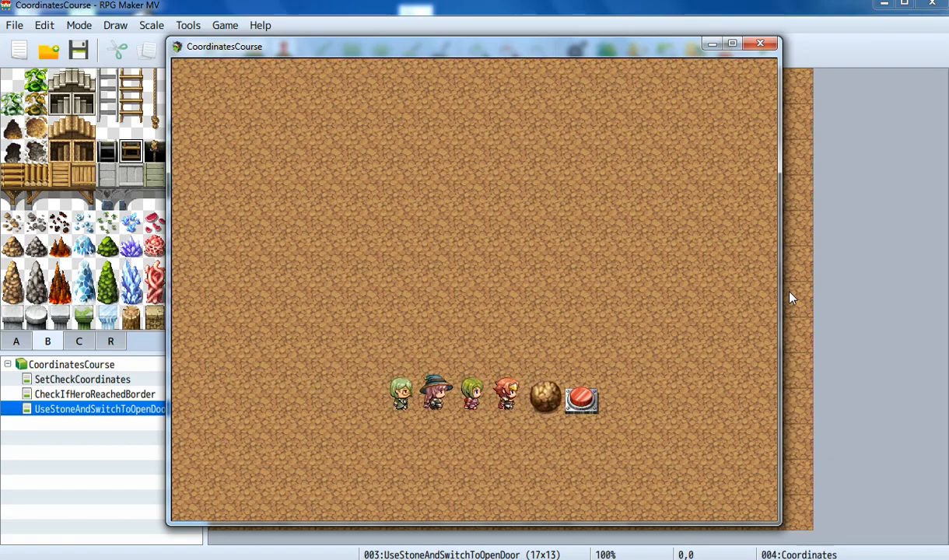
Walk the party up and left onto the ladder tile and test interacting with it.
key(Up)
key(Up)
key(Up)
key(Up)
key(Up)
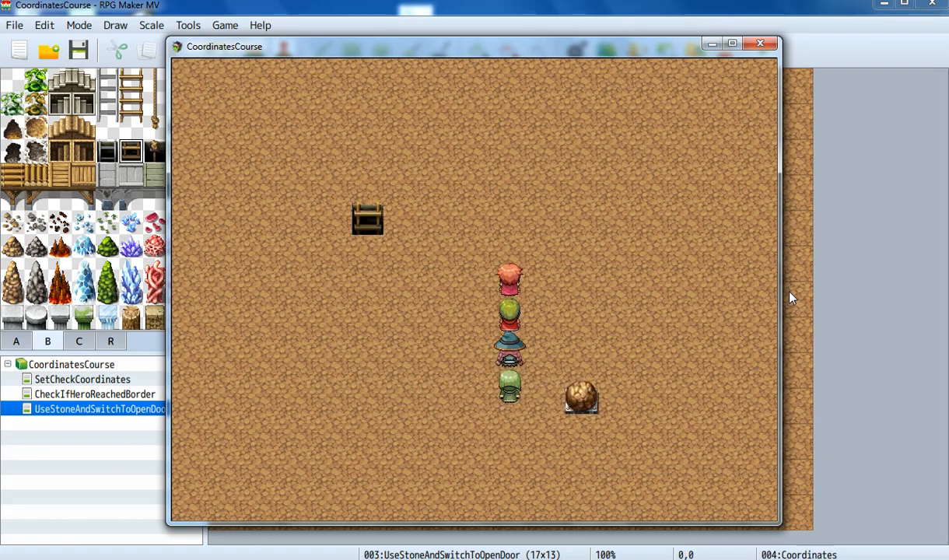
key(Left)
key(Left)
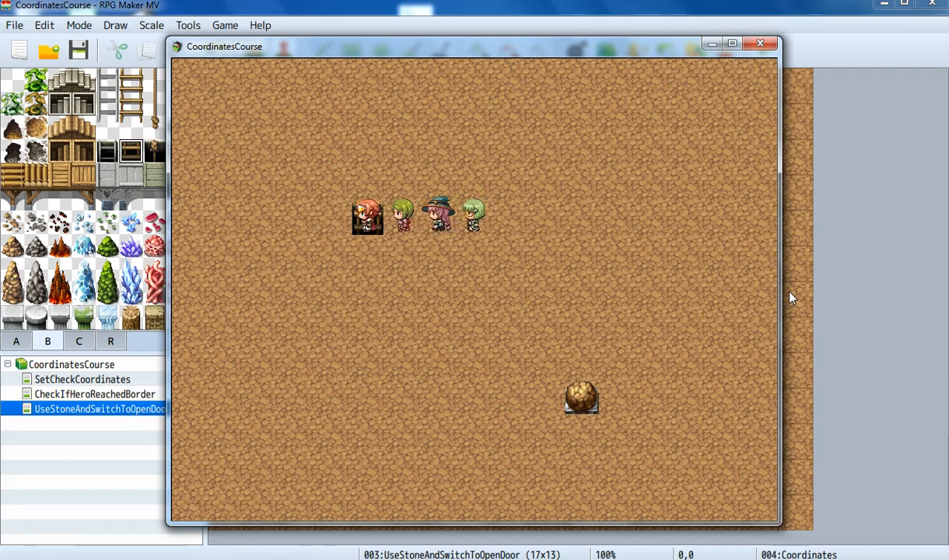
key(Return)
Walk the party back down to the stone and push it right, off the button.
key(Down)
key(Down)
key(Right)
key(Right)
key(Right)
key(Right)
key(Right)
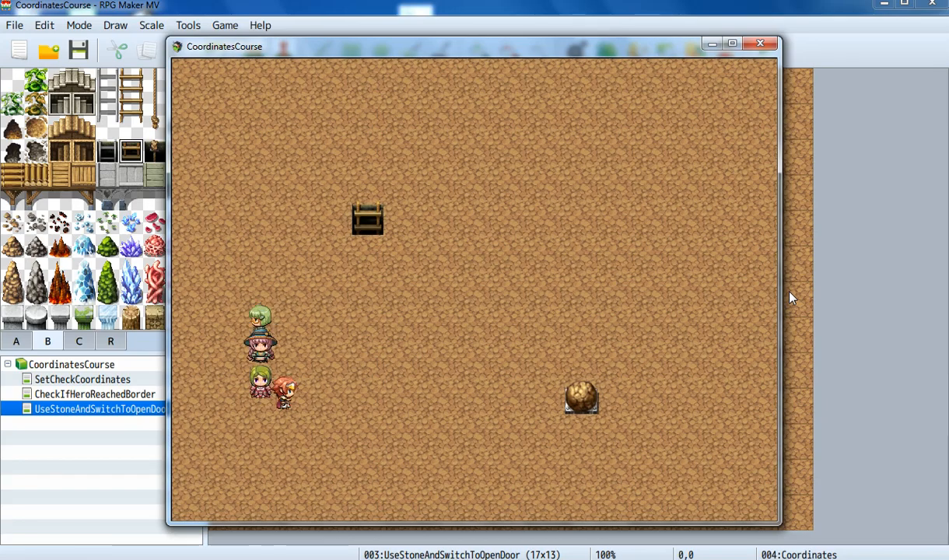
key(Right)
key(Right)
key(Right)
key(Right)
key(Right)
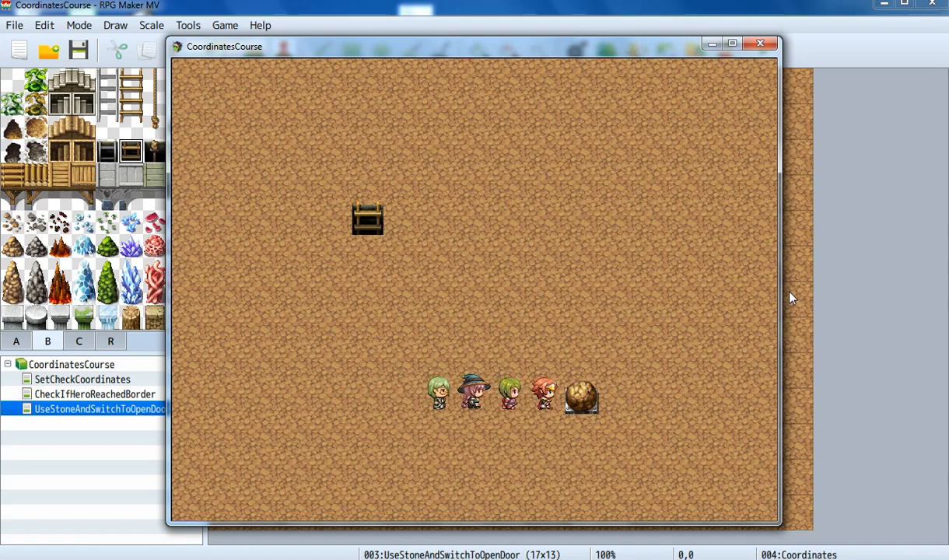
Walk the party away from the button across the map to check the ladder's state with the stone off it.
key(Up)
key(Up)
key(Up)
key(Left)
key(Left)
key(Left)
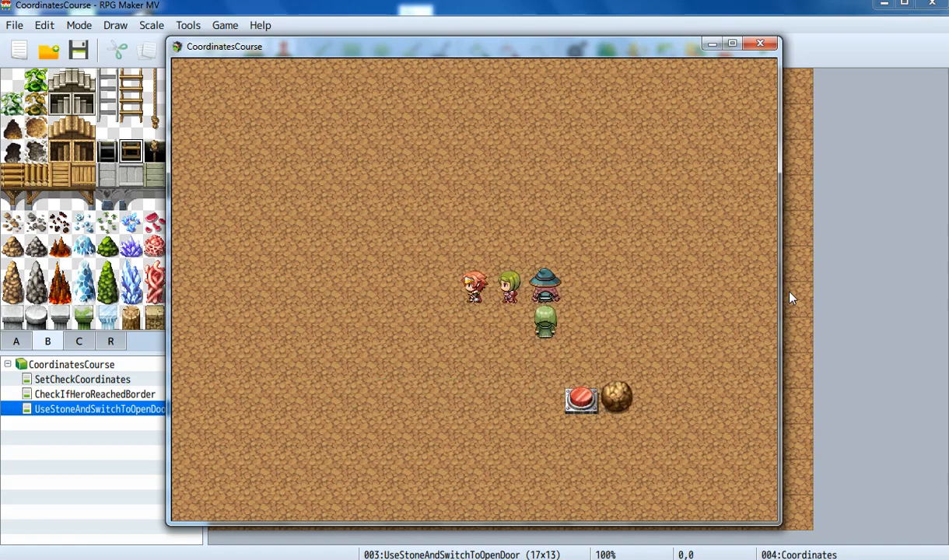
key(Down)
key(Down)
key(Down)
key(Left)
key(Left)
key(Left)
key(Up)
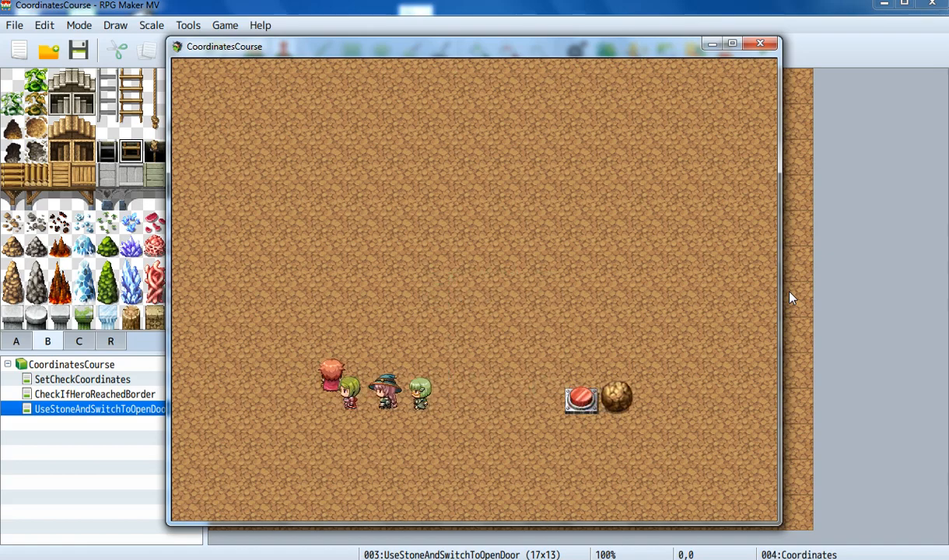
Lead the party around below the stone and push it up one tile.
key(Right)
key(Right)
key(Right)
key(Right)
key(Down)
key(Down)
key(Right)
key(Right)
key(Right)
key(Right)
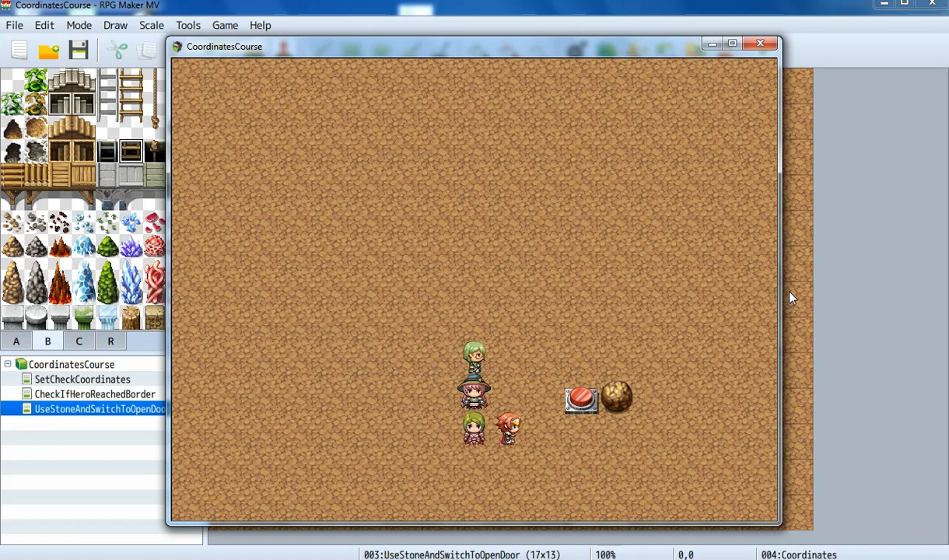
key(Up)
key(Up)
key(Right)
key(Up)
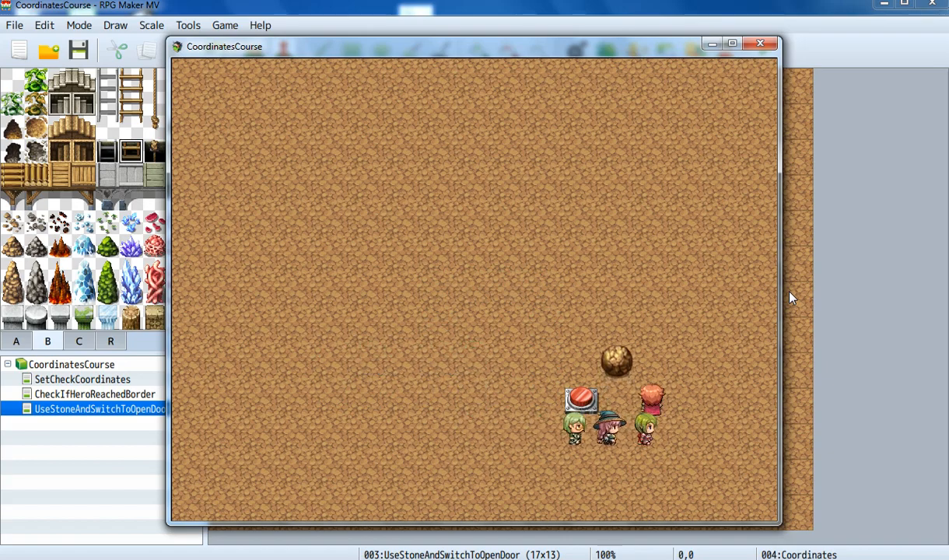
Push the stone left above the button and down onto it.
key(Up)
key(Left)
key(Left)
key(Up)
key(Up)
key(Left)
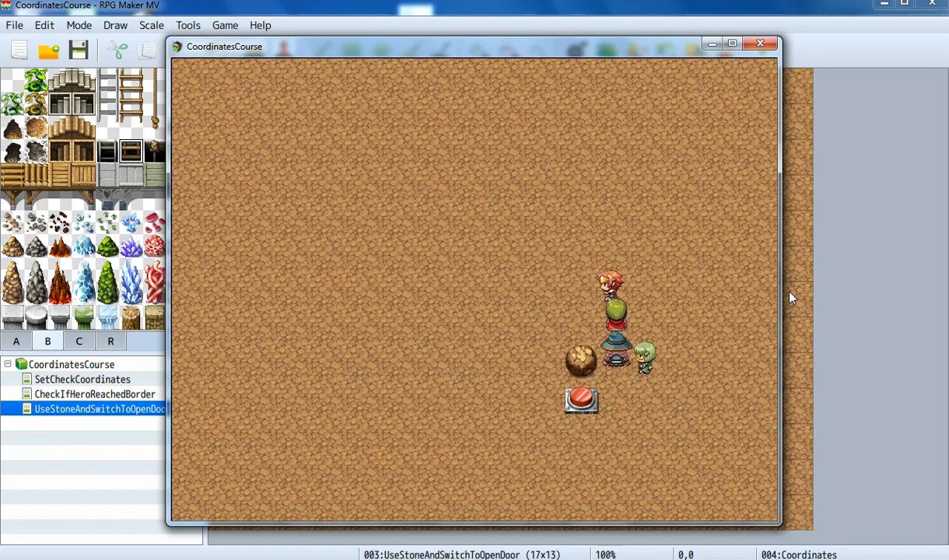
key(Down)
key(Down)
key(Left)
key(Left)
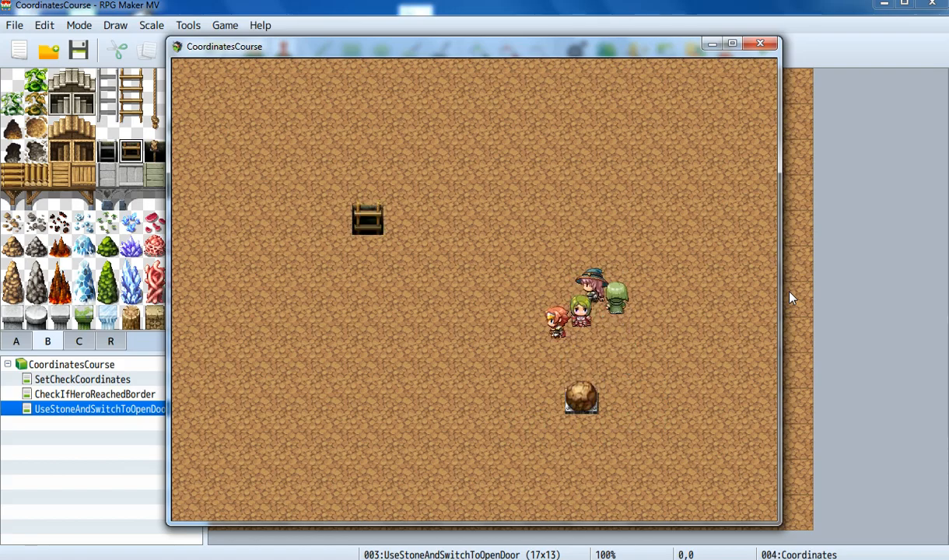
Walk the party over to the ladder to test it again, and close the playtest.
key(Up)
key(Up)
key(Up)
key(Left)
key(Left)
key(Left)
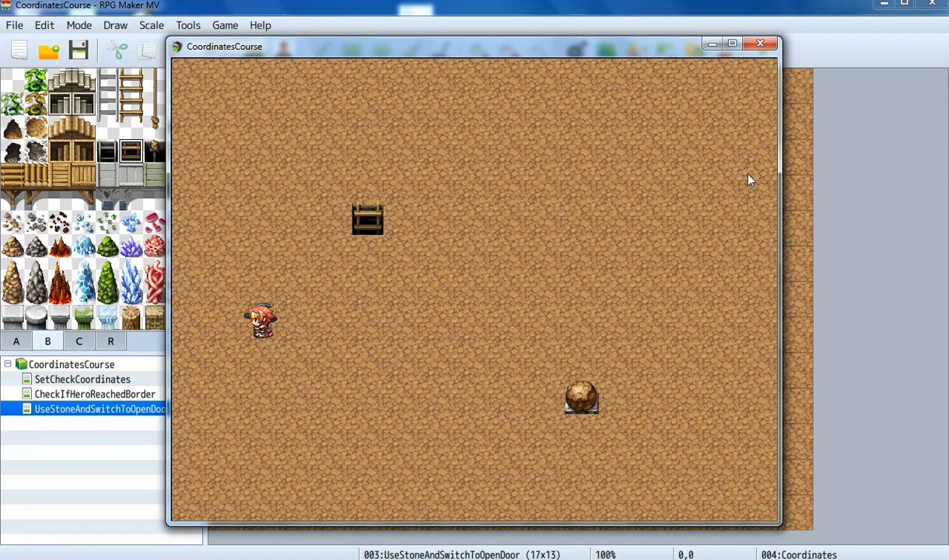
click(760, 44)
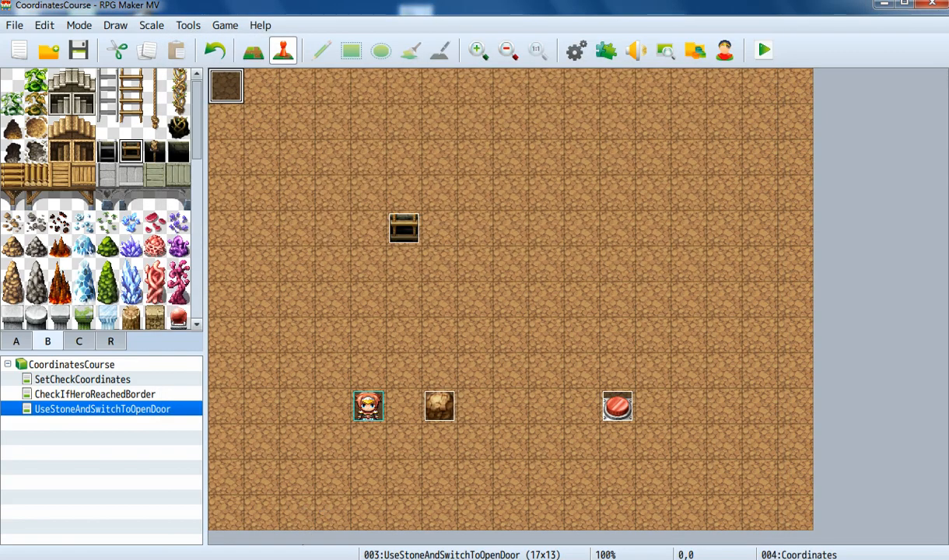
click(366, 559)
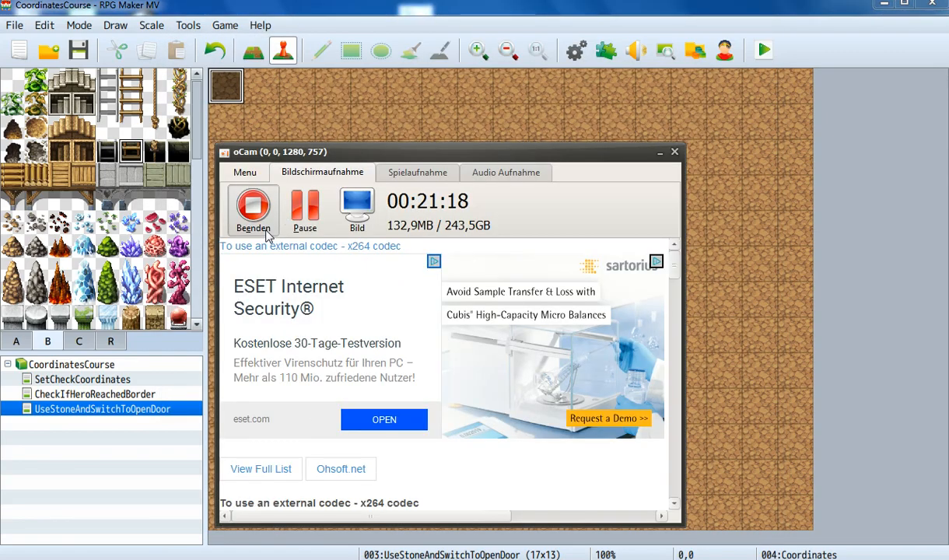